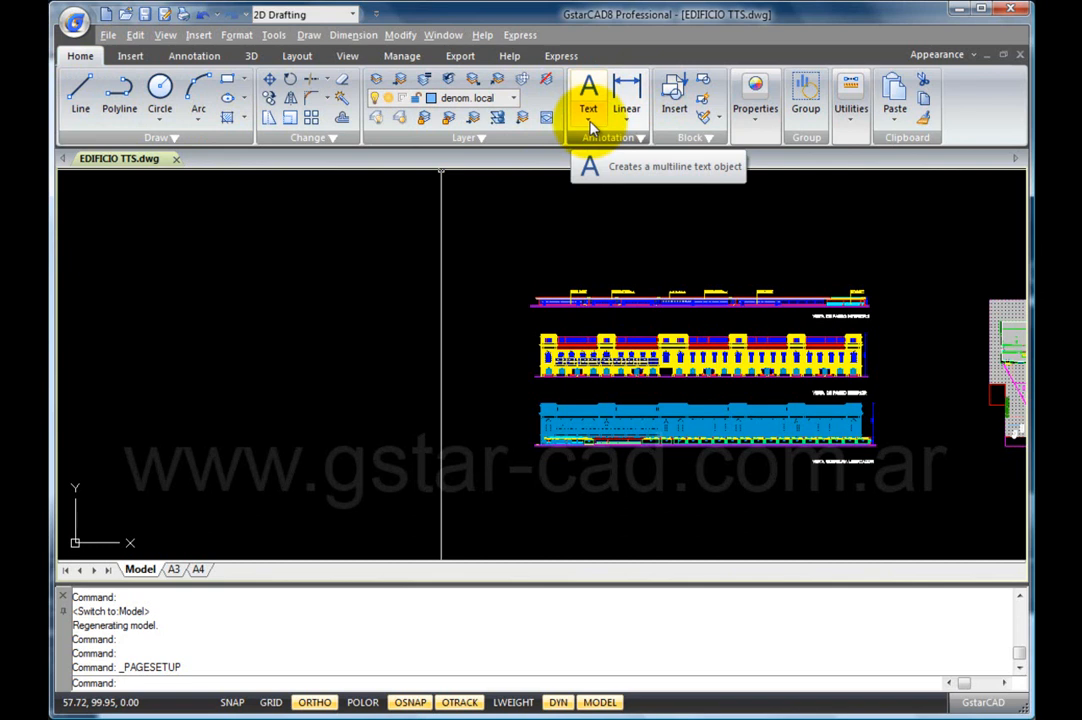
Step: Create single-line text "LOCAL 1" in the empty area beside the elevations, with height 2 and rotation angle 0
{"action": "left_click", "coordinate": [589, 122]}
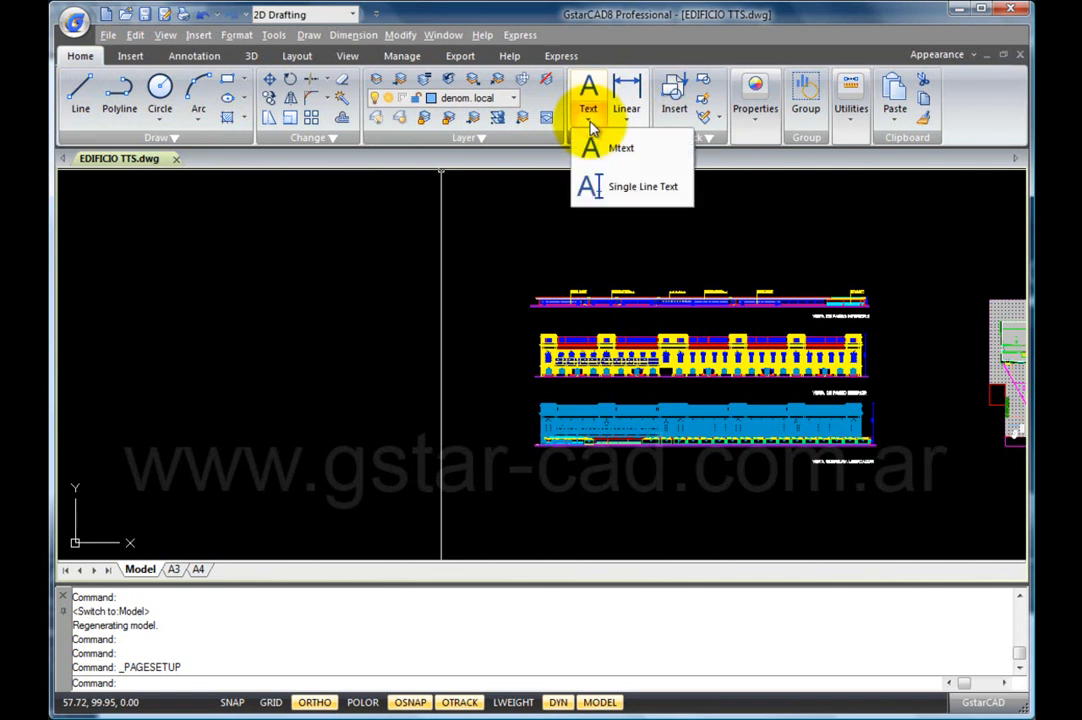
{"action": "left_click", "coordinate": [612, 197]}
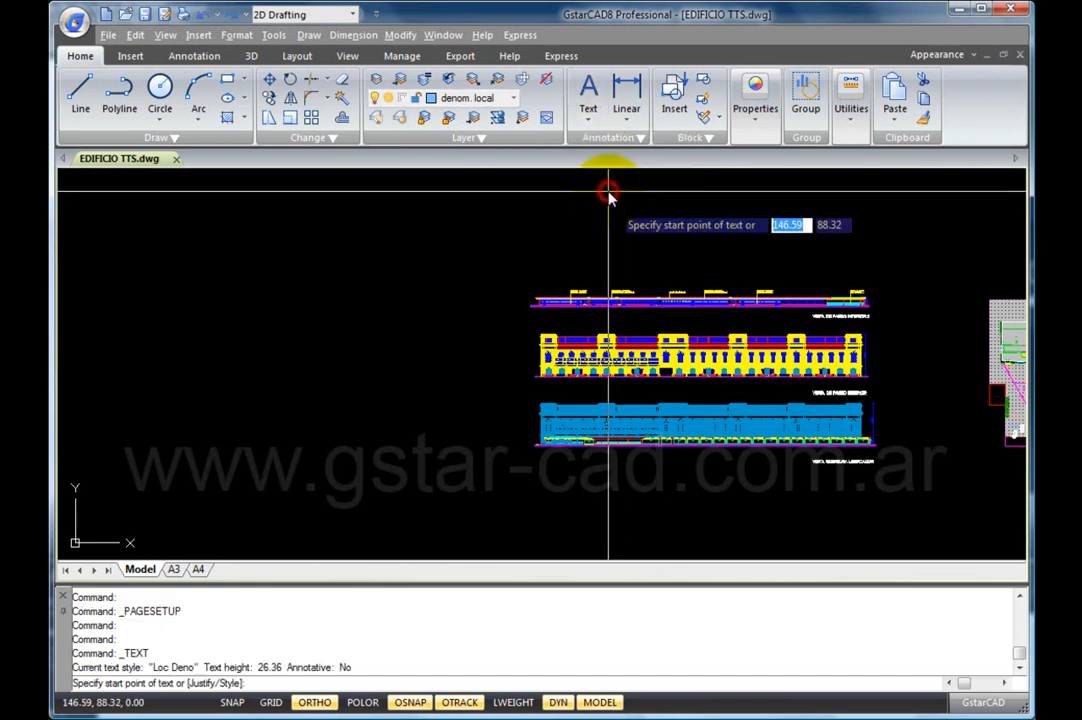
{"action": "middle_click_drag", "start_coordinate": [657, 364], "coordinate": [723, 359]}
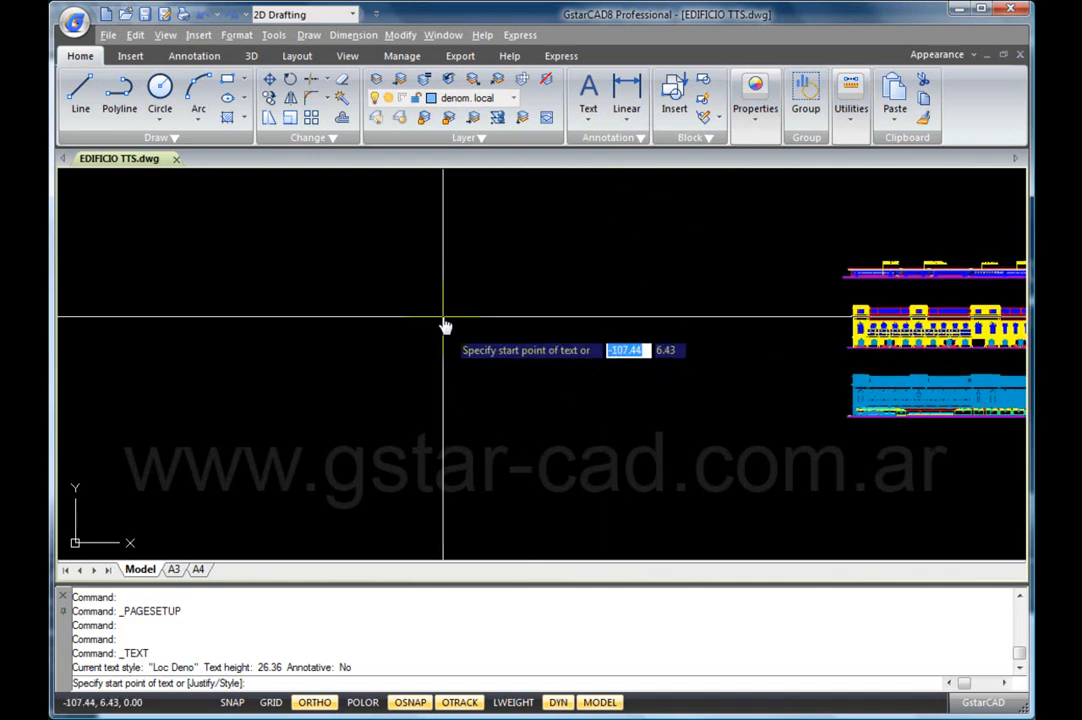
{"action": "left_click", "coordinate": [410, 437]}
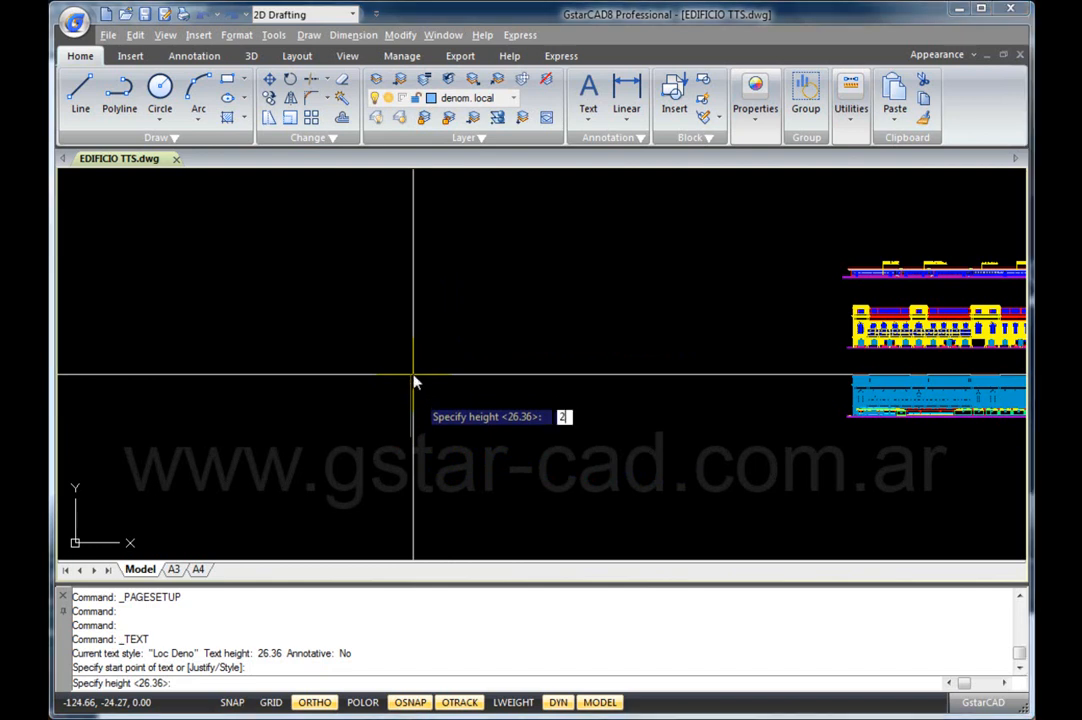
{"action": "type", "text": "2"}
{"action": "key", "text": "Return"}
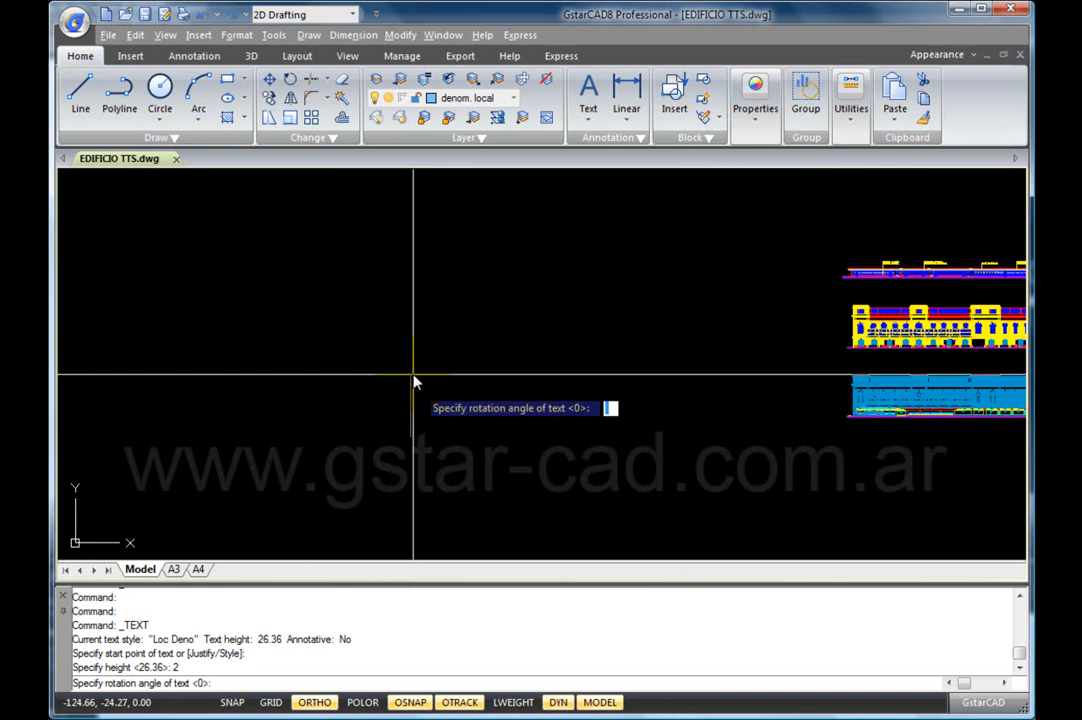
{"action": "key", "text": "Return"}
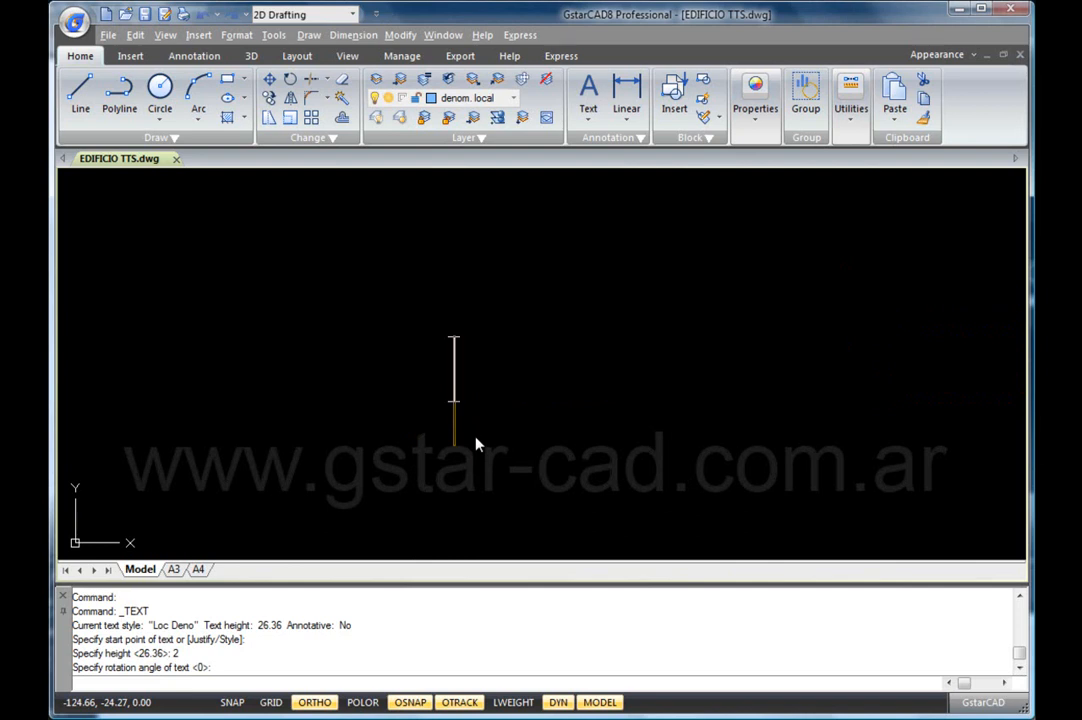
{"action": "type", "text": "LOCAL 1"}
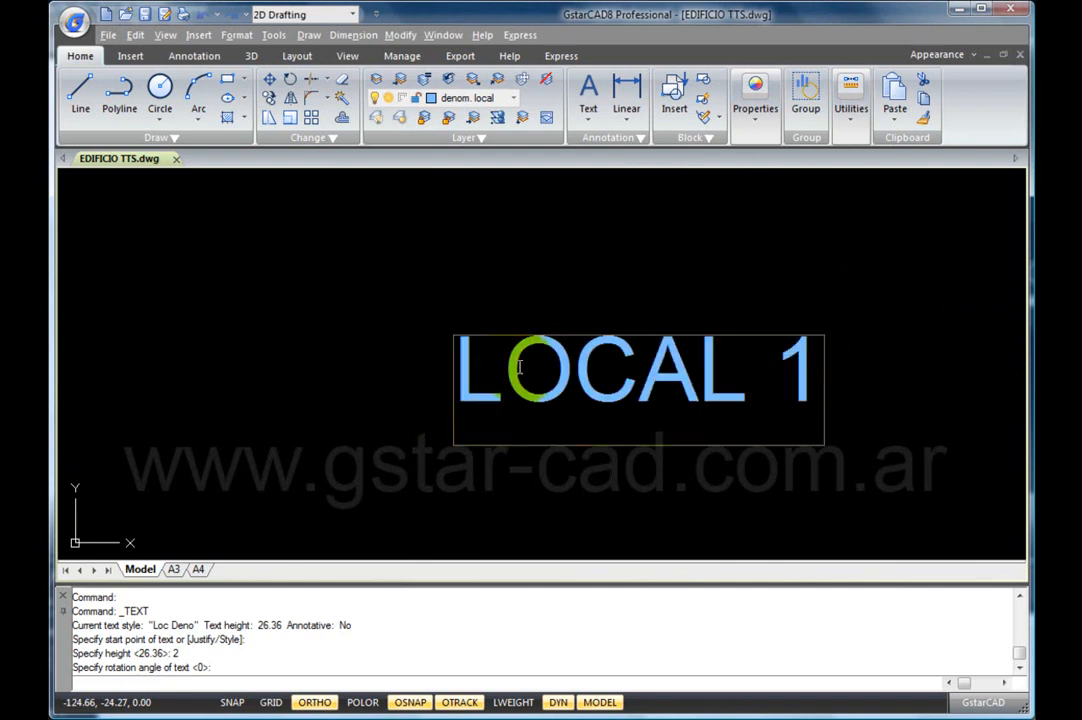
Step: Add a second single-line text reading "LOCAL 2" just above the "LOCAL 1" text
{"action": "left_click", "coordinate": [387, 235]}
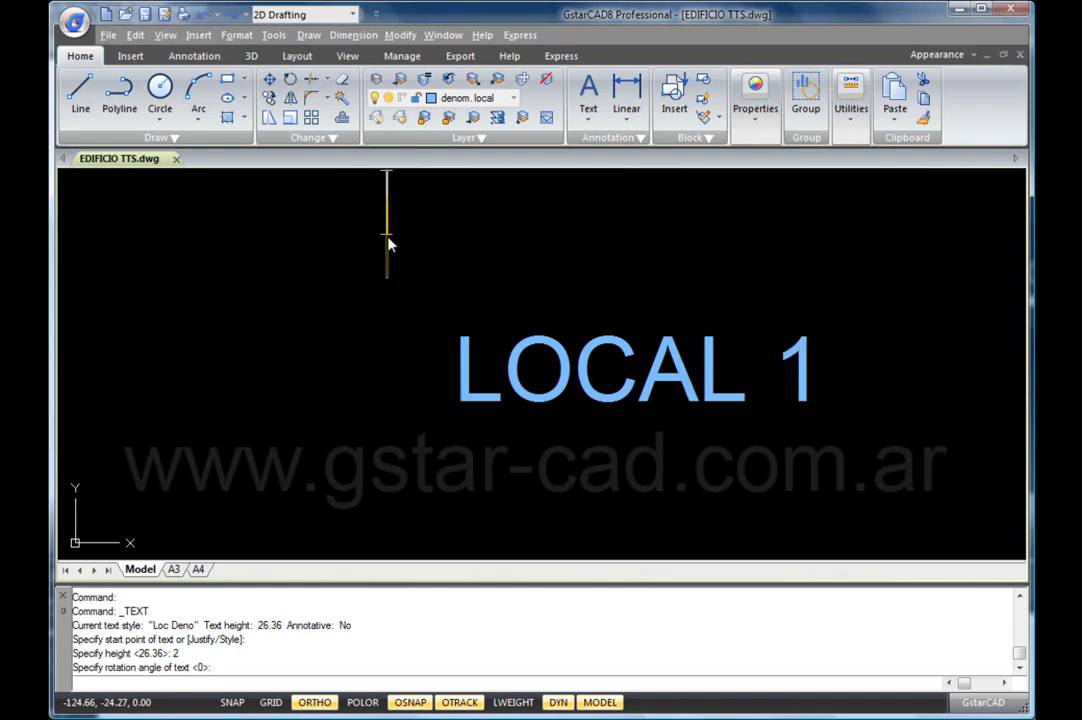
{"action": "scroll", "coordinate": [806, 517], "scroll_direction": "down", "scroll_amount": 2}
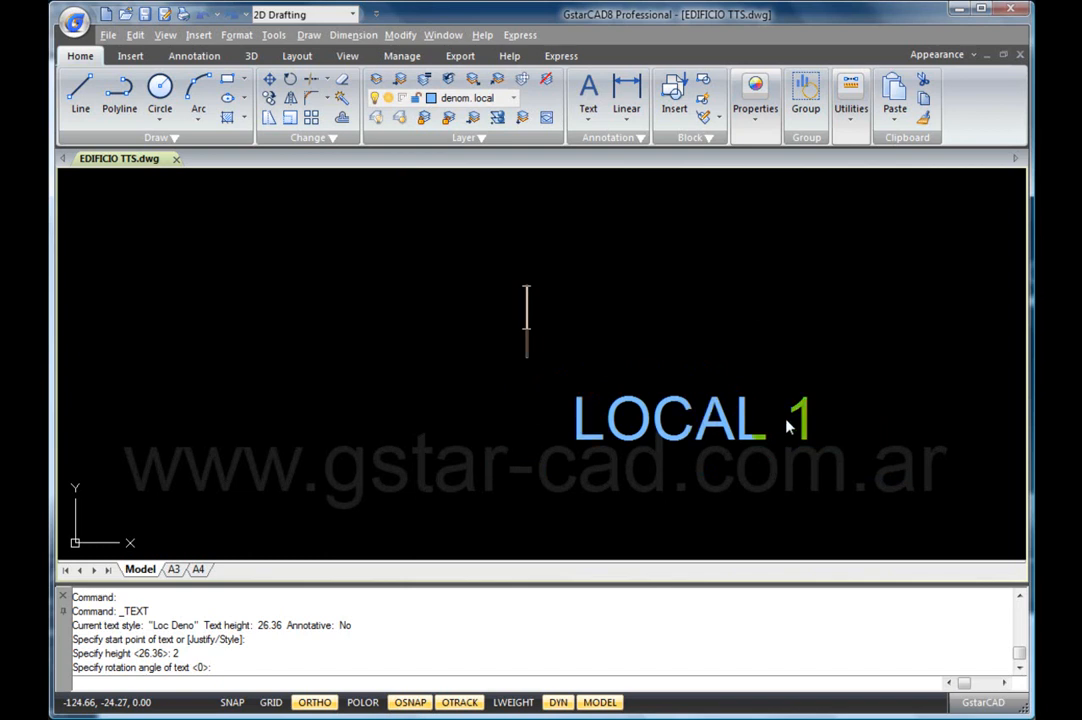
{"action": "type", "text": "LOCAL 2"}
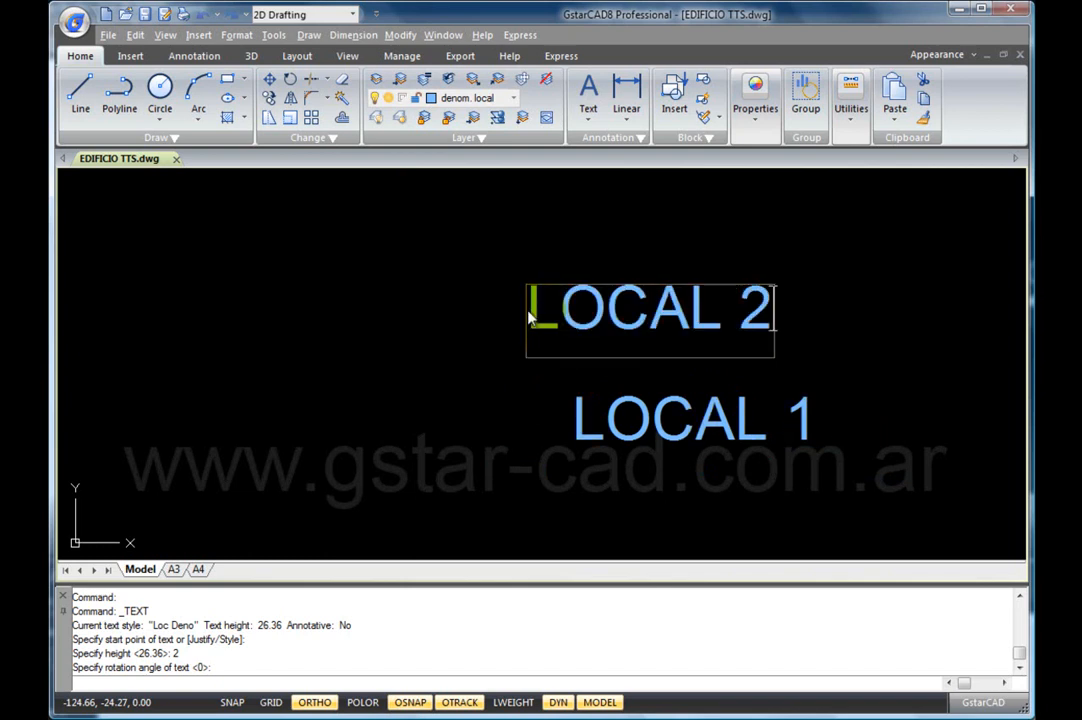
Step: Try to add a third single-line text reading "LOCAL 3" up and to the left of "LOCAL 2", and end the text command
{"action": "left_click", "coordinate": [161, 284]}
{"action": "type", "text": "LOCAL "}
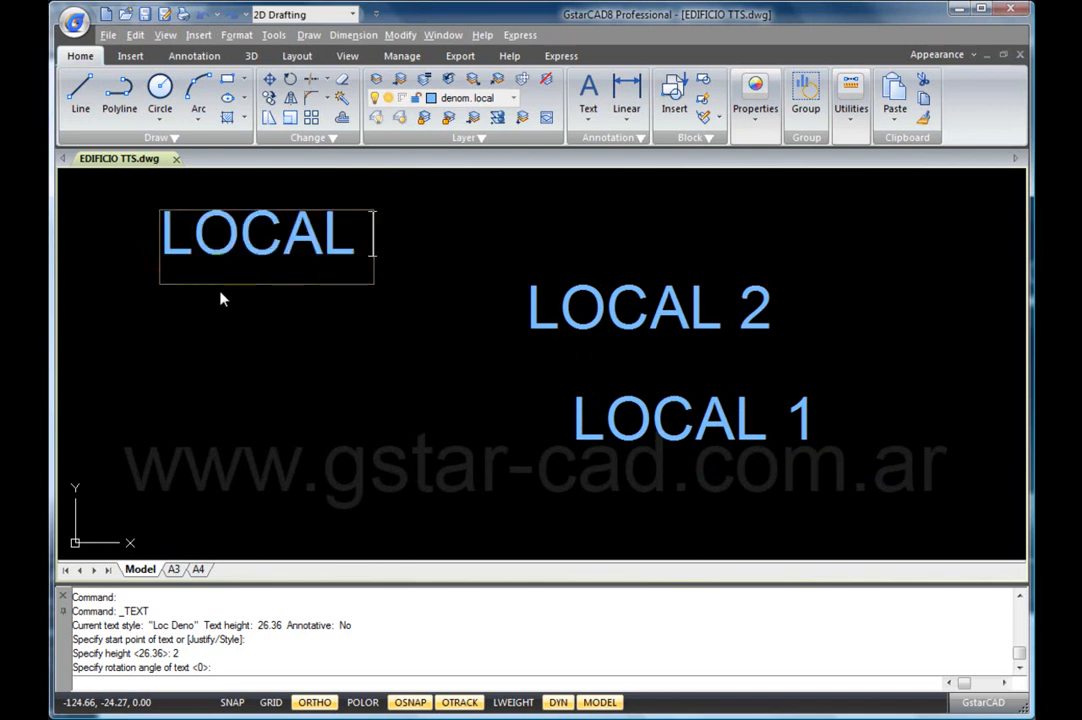
{"action": "type", "text": "3"}
{"action": "scroll", "coordinate": [585, 379], "scroll_direction": "down", "scroll_amount": 3}
{"action": "key", "text": "Escape"}
Step: Examine the floor plan's numbered rooms, existing labels and green arrows, including the tiled gallery outside the stair halls
{"action": "middle_click_drag", "start_coordinate": [737, 371], "coordinate": [641, 350]}
{"action": "scroll", "coordinate": [583, 292], "scroll_direction": "down", "scroll_amount": 3}
{"action": "middle_click_drag", "start_coordinate": [583, 292], "coordinate": [463, 336]}
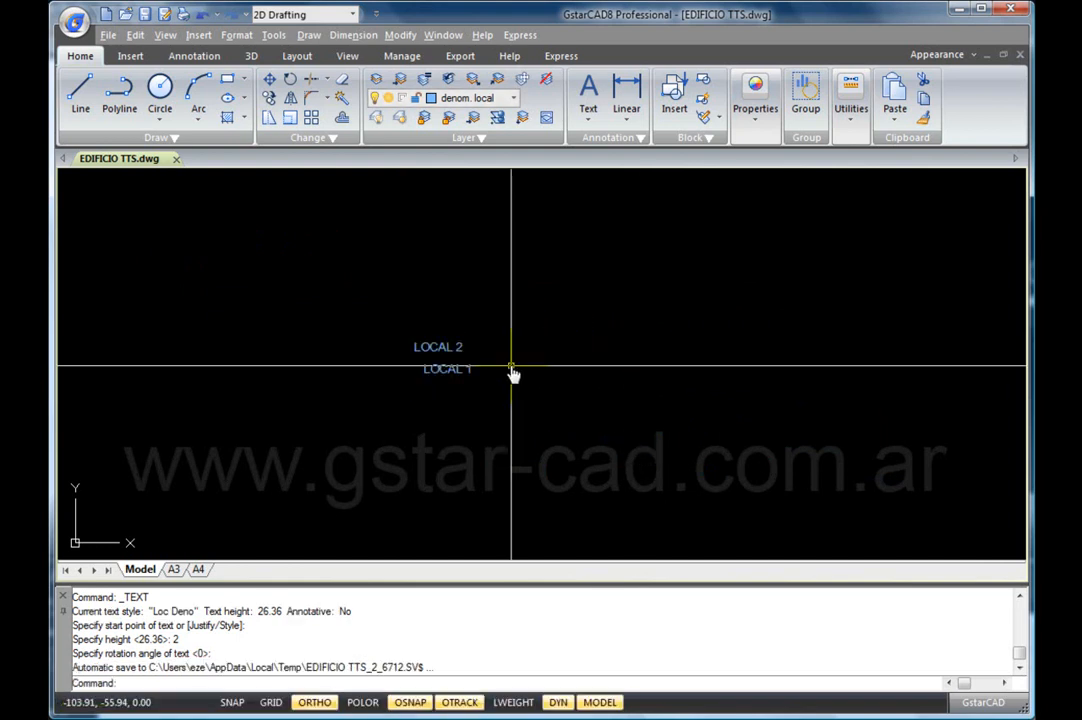
{"action": "scroll", "coordinate": [511, 366], "scroll_direction": "down", "scroll_amount": 3}
{"action": "middle_click_drag", "start_coordinate": [939, 307], "coordinate": [609, 336]}
{"action": "scroll", "coordinate": [602, 332], "scroll_direction": "up", "scroll_amount": 4}
{"action": "middle_click_drag", "start_coordinate": [958, 383], "coordinate": [514, 378]}
{"action": "middle_click_drag", "start_coordinate": [1010, 389], "coordinate": [204, 362]}
{"action": "scroll", "coordinate": [266, 355], "scroll_direction": "down", "scroll_amount": 2}
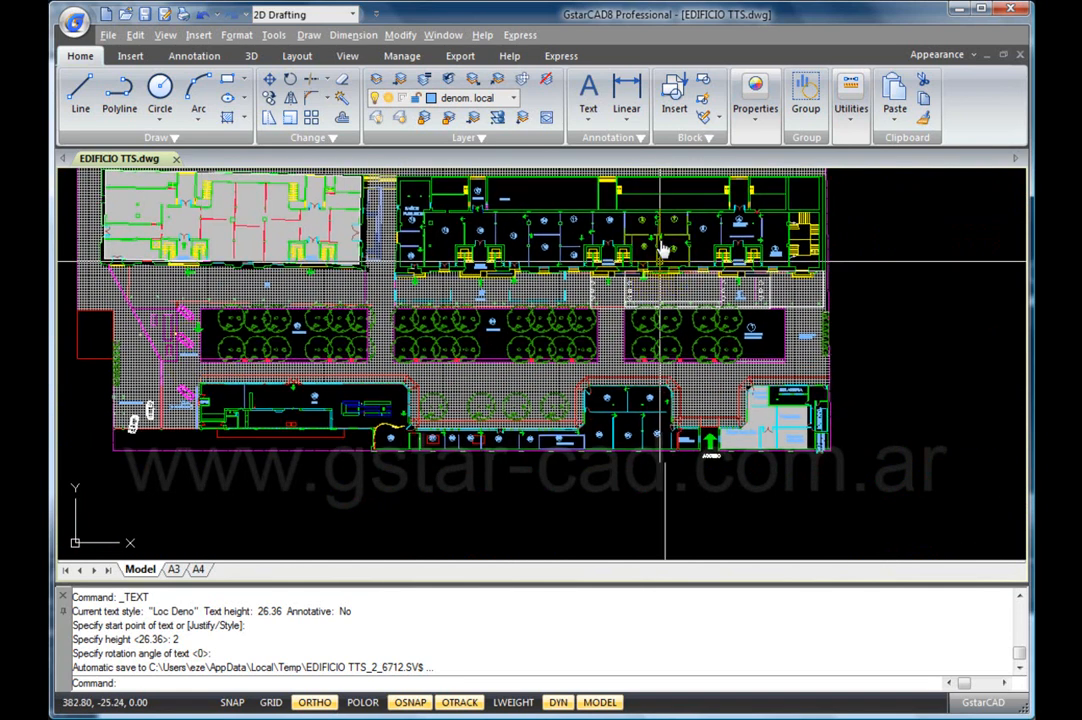
{"action": "scroll", "coordinate": [724, 245], "scroll_direction": "up", "scroll_amount": 2}
{"action": "scroll", "coordinate": [724, 245], "scroll_direction": "up", "scroll_amount": 1}
{"action": "scroll", "coordinate": [737, 362], "scroll_direction": "up", "scroll_amount": 2}
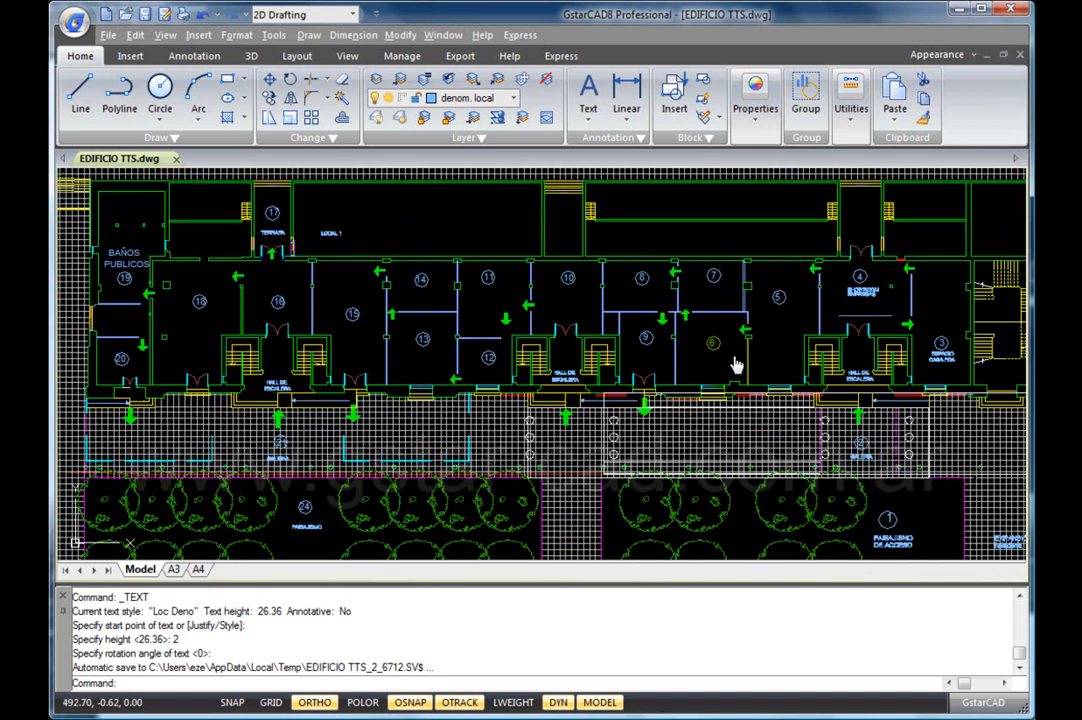
{"action": "scroll", "coordinate": [630, 232], "scroll_direction": "up", "scroll_amount": 3}
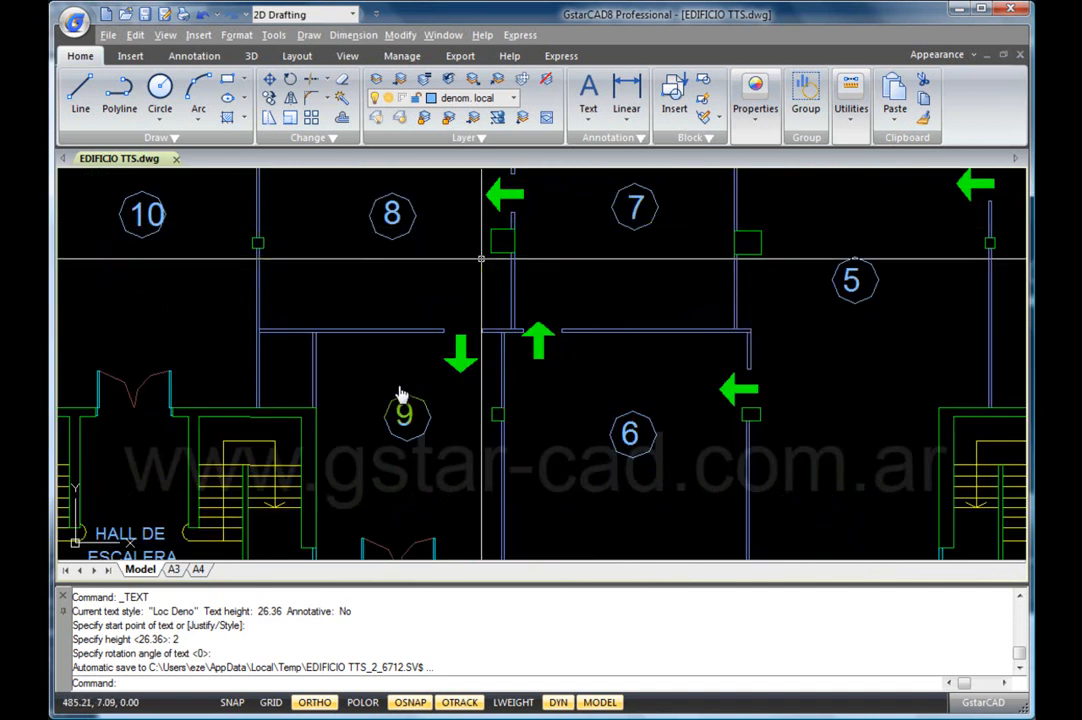
{"action": "scroll", "coordinate": [640, 386], "scroll_direction": "down", "scroll_amount": 2}
{"action": "middle_click_drag", "start_coordinate": [431, 396], "coordinate": [900, 336]}
{"action": "middle_click_drag", "start_coordinate": [587, 403], "coordinate": [779, 118]}
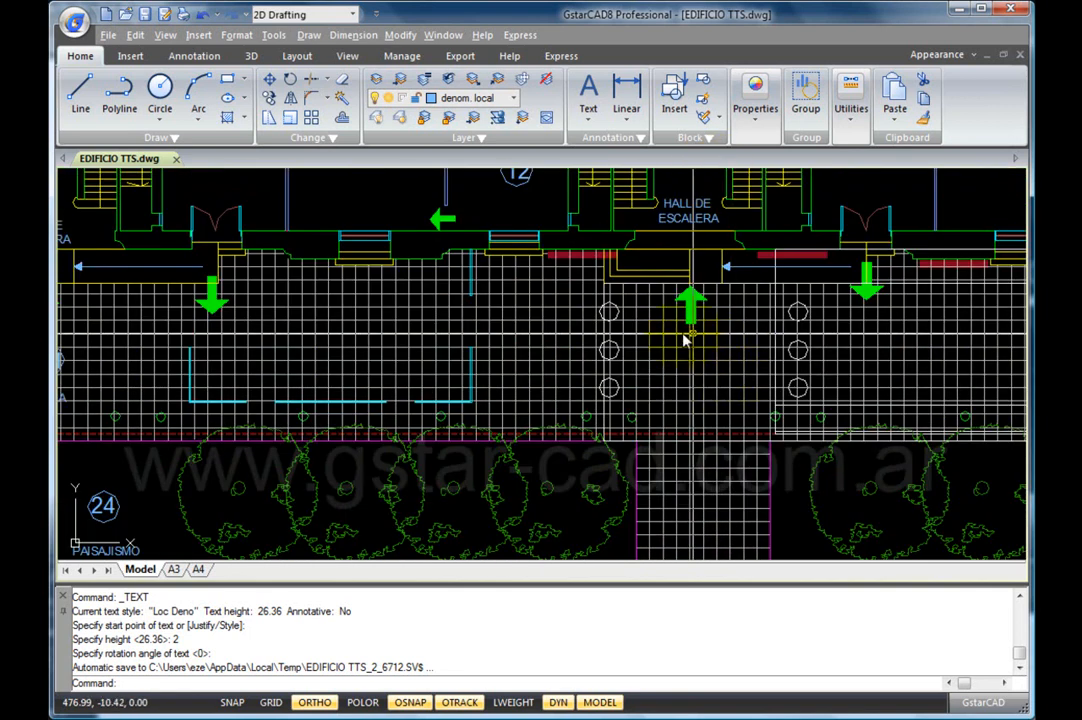
{"action": "middle_click_drag", "start_coordinate": [688, 340], "coordinate": [709, 385]}
{"action": "scroll", "coordinate": [709, 385], "scroll_direction": "up", "scroll_amount": 3}
{"action": "scroll", "coordinate": [546, 338], "scroll_direction": "down", "scroll_amount": 3}
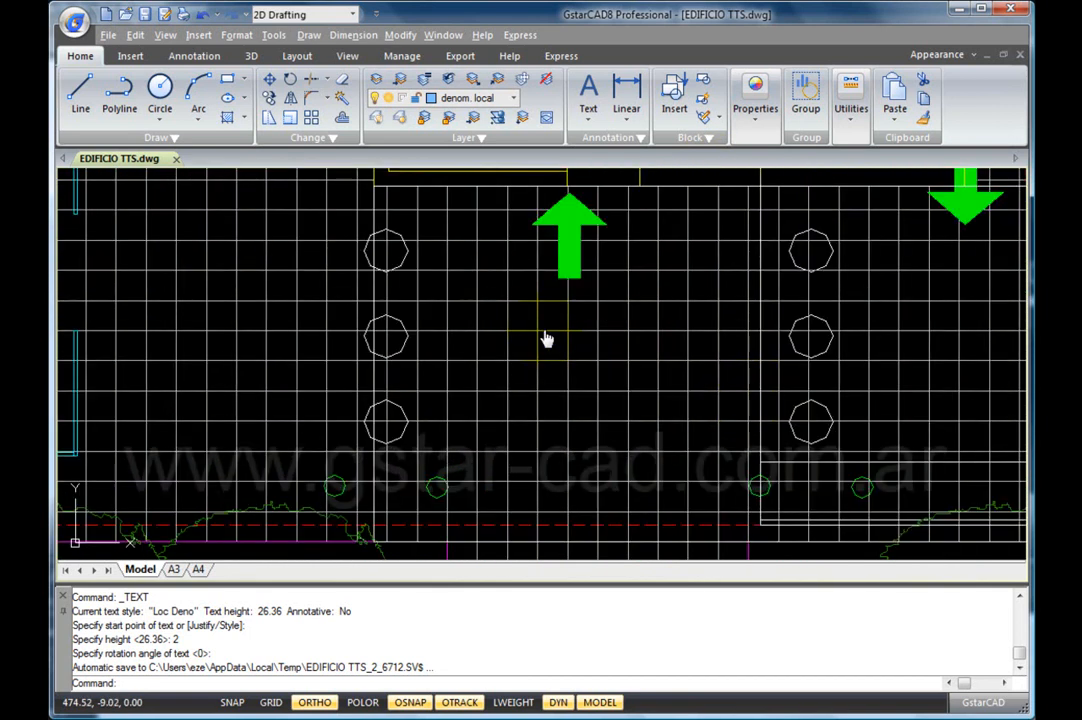
{"action": "scroll", "coordinate": [600, 395], "scroll_direction": "down", "scroll_amount": 4}
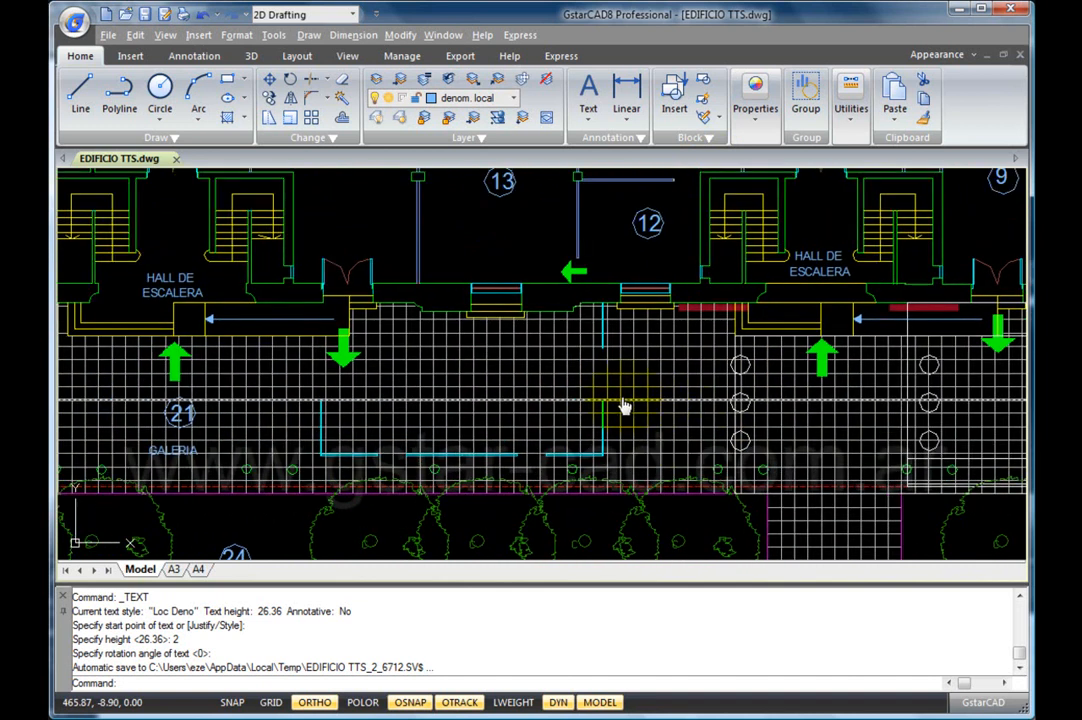
{"action": "scroll", "coordinate": [690, 352], "scroll_direction": "up", "scroll_amount": 2}
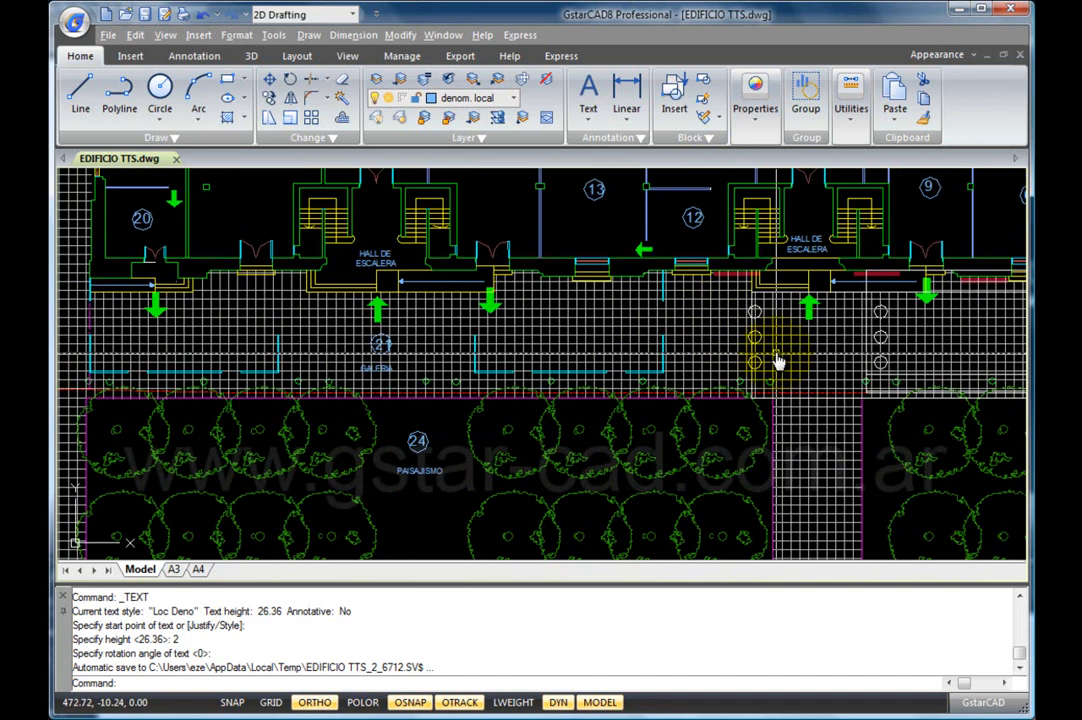
{"action": "scroll", "coordinate": [778, 357], "scroll_direction": "up", "scroll_amount": 2}
Step: Create single-line text "ACCESO" below the upward green arrow at the central stair hall, with height 0.4 and rotation angle 0
{"action": "left_click", "coordinate": [588, 116]}
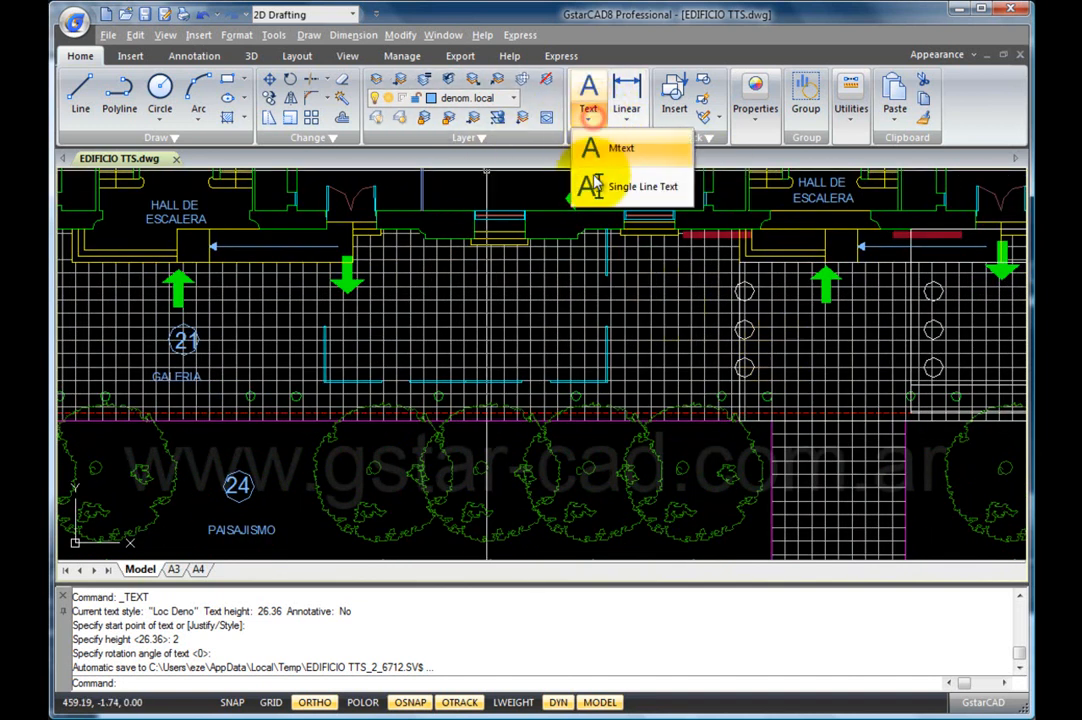
{"action": "left_click", "coordinate": [596, 187]}
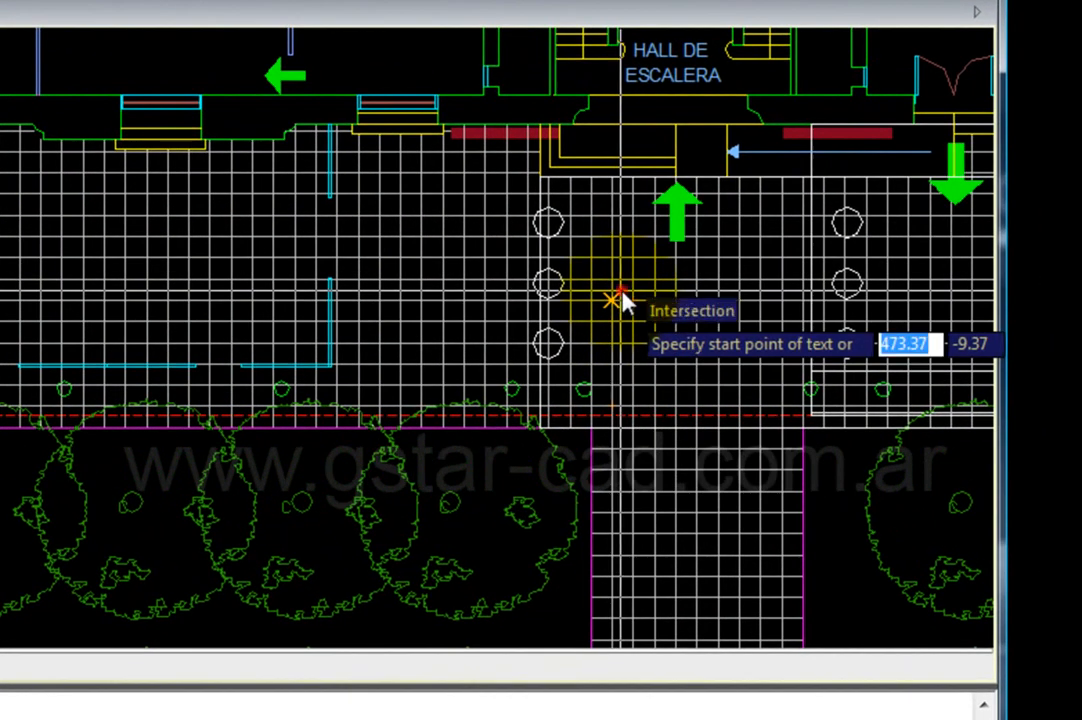
{"action": "left_click", "coordinate": [619, 298]}
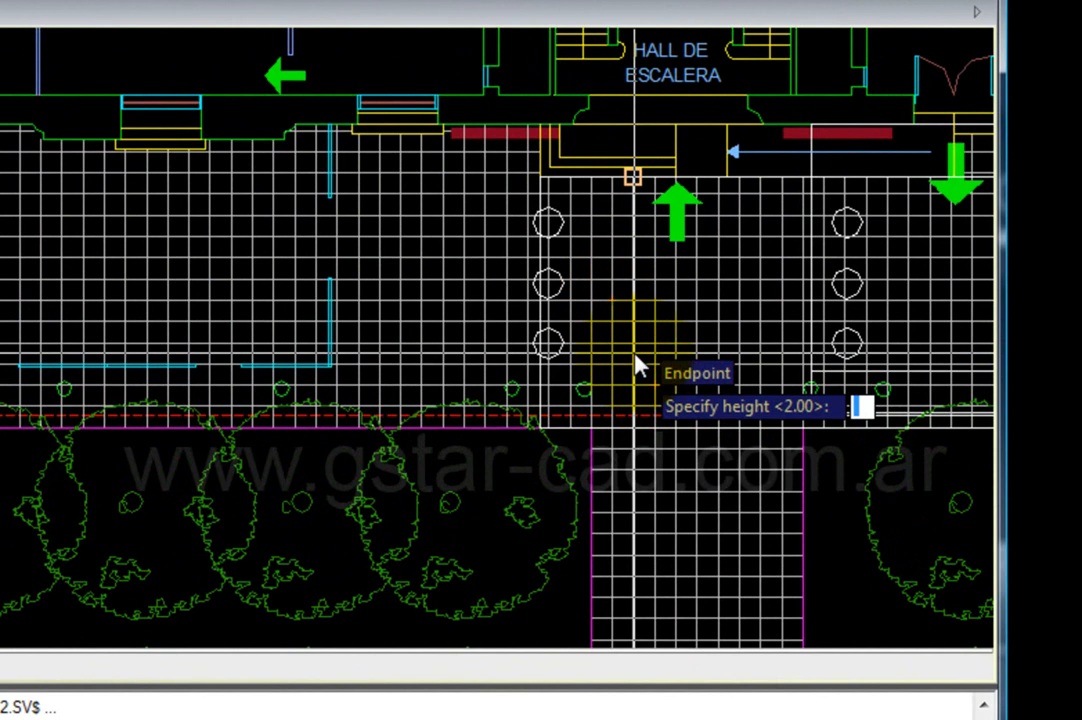
{"action": "type", "text": "0,4"}
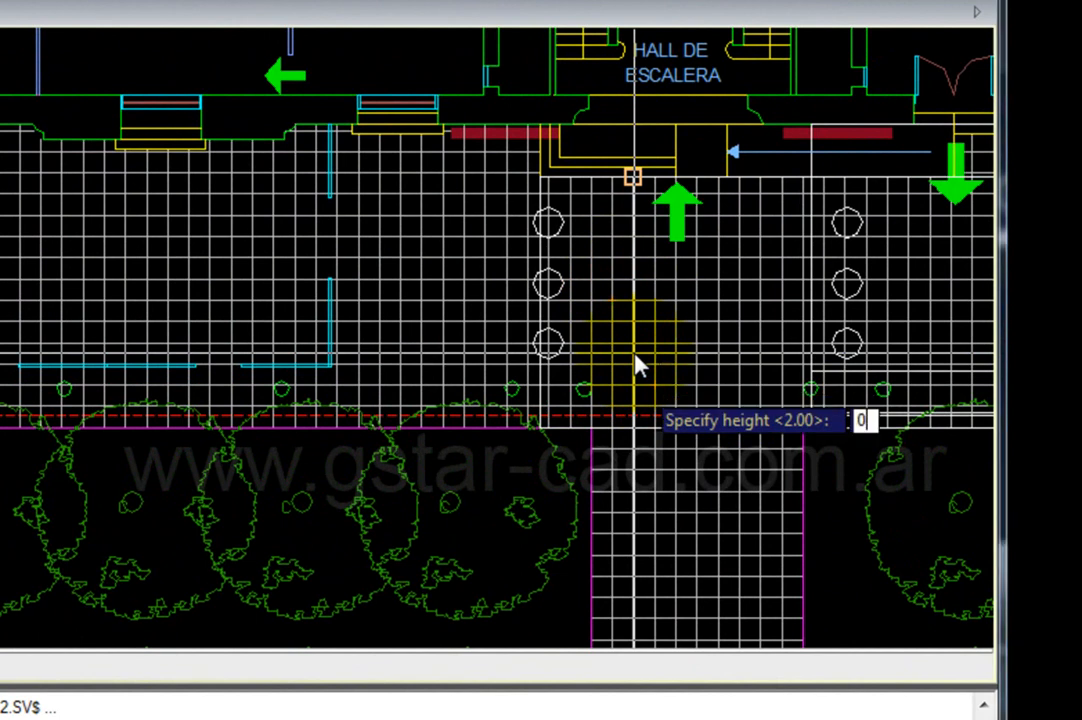
{"action": "key", "text": "Return"}
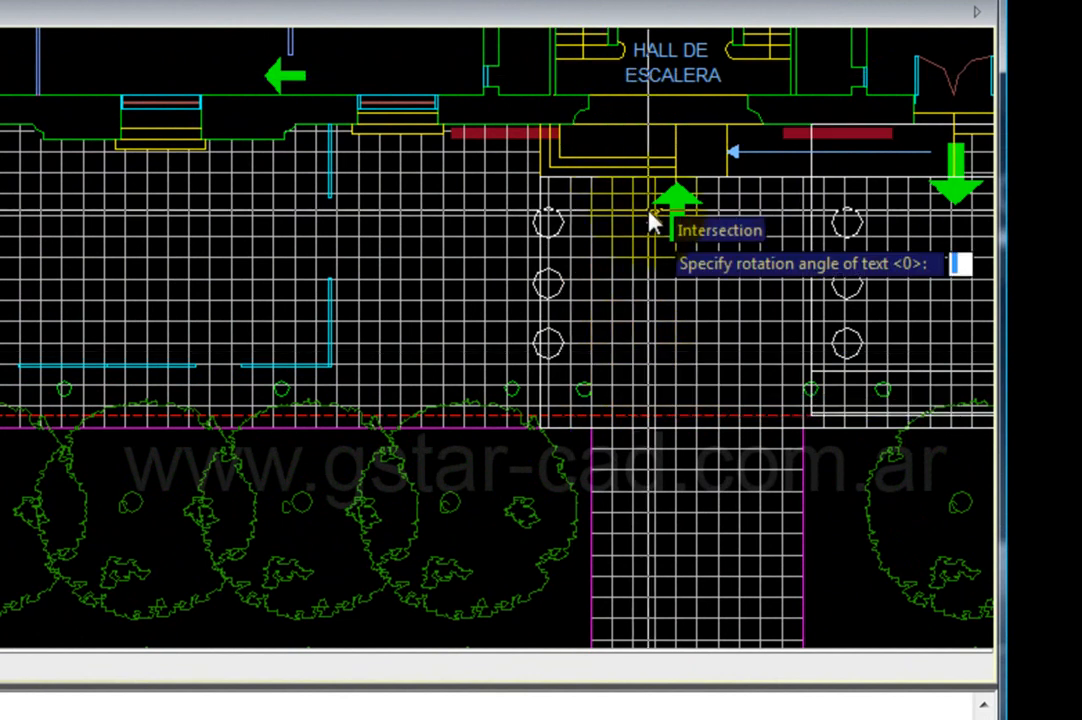
{"action": "key", "text": "Return"}
{"action": "scroll", "coordinate": [645, 322], "scroll_direction": "up", "scroll_amount": 3}
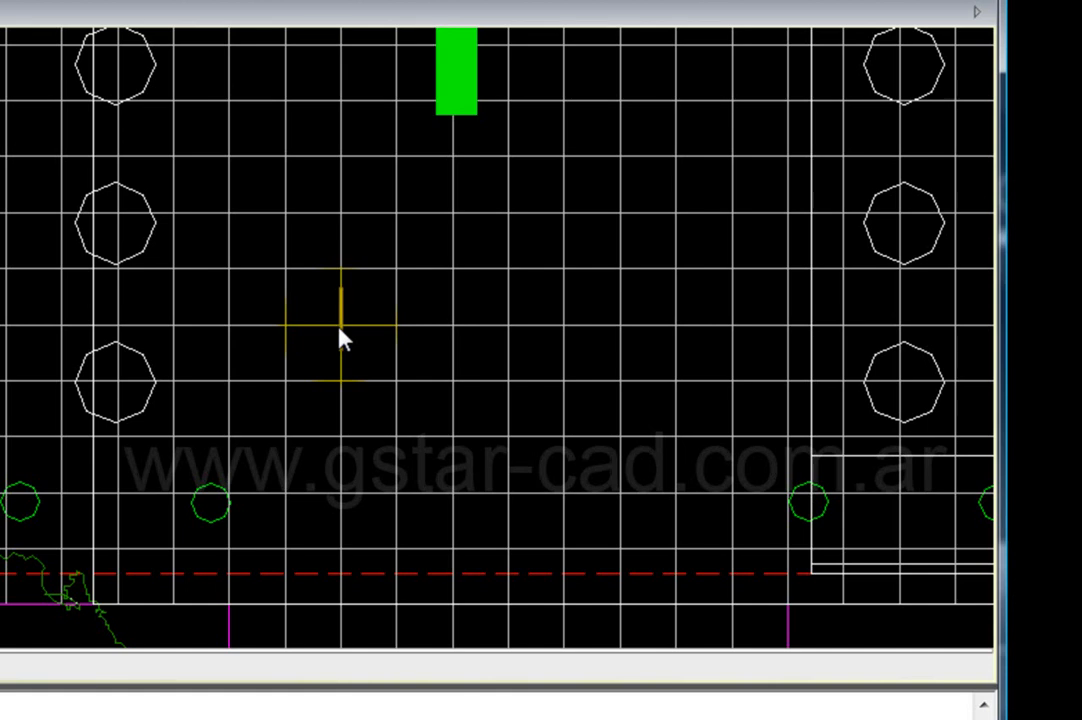
{"action": "type", "text": "ACCESO"}
{"action": "key", "text": "Return"}
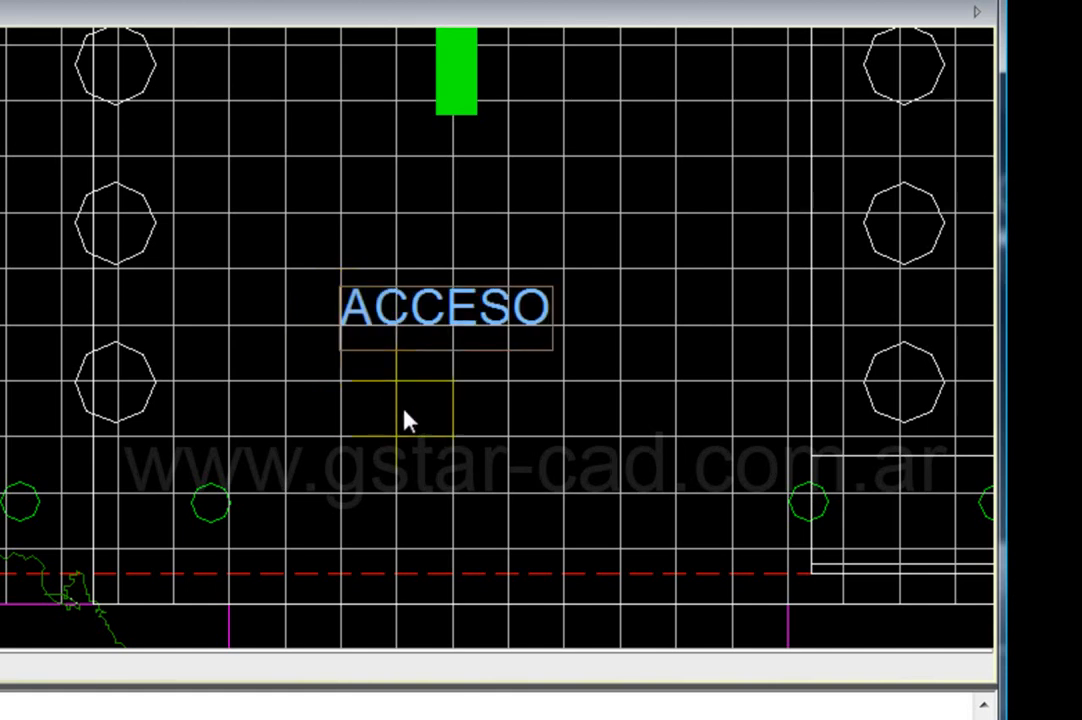
Step: Add the single-line label "EGRESO" below the downward green arrow outside the door of room 9
{"action": "scroll", "coordinate": [400, 420], "scroll_direction": "down", "scroll_amount": 2}
{"action": "scroll", "coordinate": [418, 425], "scroll_direction": "down", "scroll_amount": 3}
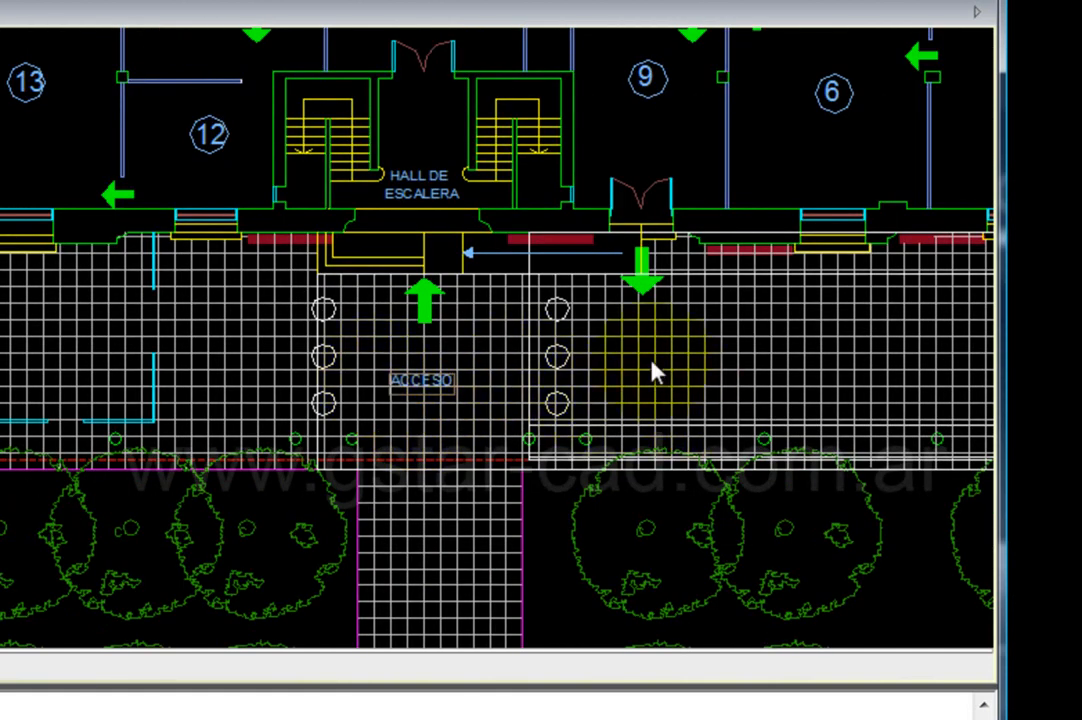
{"action": "left_click", "coordinate": [628, 334]}
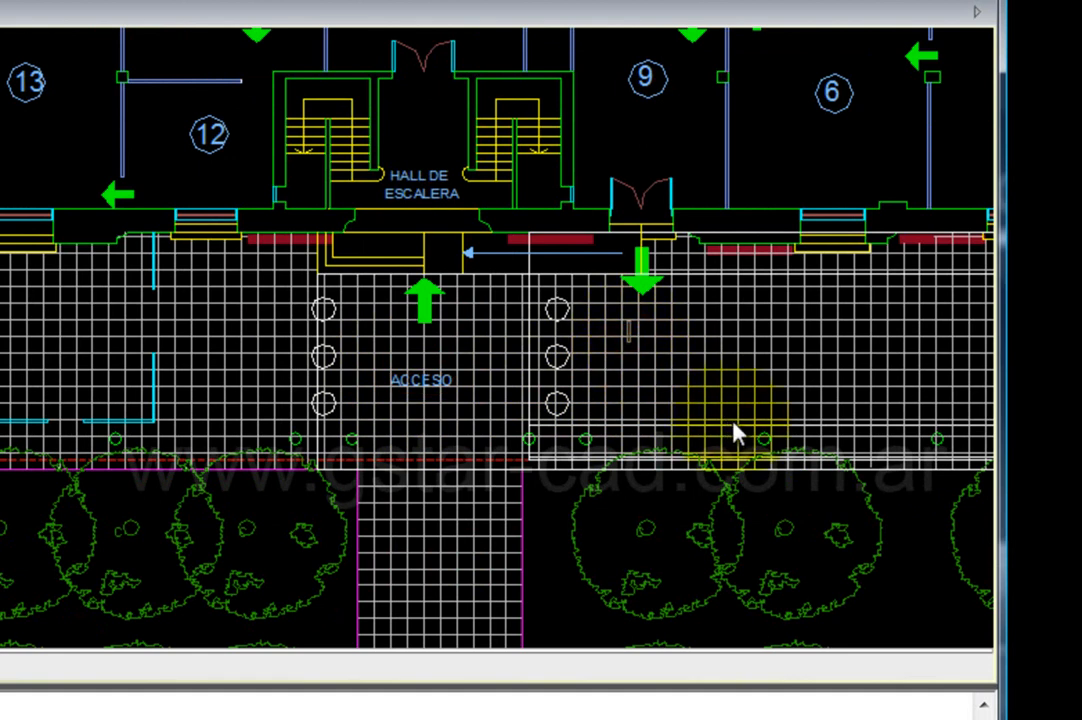
{"action": "type", "text": "EGRESO"}
Step: Add the single-line label "PATIO" among the trees in the landscaped area below the gallery
{"action": "scroll", "coordinate": [734, 435], "scroll_direction": "up", "scroll_amount": 2}
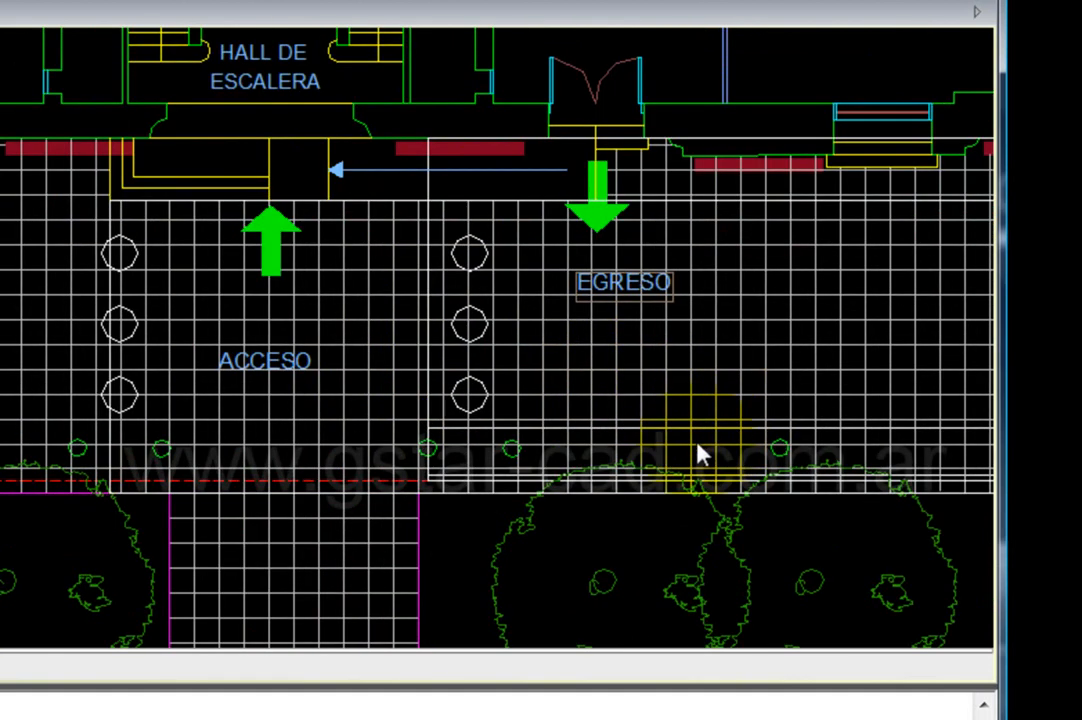
{"action": "middle_click_drag", "start_coordinate": [696, 452], "coordinate": [570, 58]}
{"action": "left_click", "coordinate": [543, 316]}
{"action": "type", "text": "PATIO"}
Step: Add the single-line label "BAÑOS" above the room number in room 34
{"action": "scroll", "coordinate": [738, 410], "scroll_direction": "down", "scroll_amount": 2}
{"action": "mouse_move", "coordinate": [738, 410]}
{"action": "middle_mouse_down"}
{"action": "mouse_move", "coordinate": [689, 352]}
{"action": "mouse_move", "coordinate": [877, 364]}
{"action": "middle_mouse_up"}
{"action": "mouse_move", "coordinate": [314, 384]}
{"action": "middle_mouse_down"}
{"action": "mouse_move", "coordinate": [336, 356]}
{"action": "mouse_move", "coordinate": [204, 150]}
{"action": "middle_mouse_up"}
{"action": "mouse_move", "coordinate": [506, 348]}
{"action": "middle_mouse_down"}
{"action": "mouse_move", "coordinate": [484, 367]}
{"action": "mouse_move", "coordinate": [300, 266]}
{"action": "mouse_move", "coordinate": [215, 234]}
{"action": "middle_mouse_up"}
{"action": "left_click", "coordinate": [361, 481]}
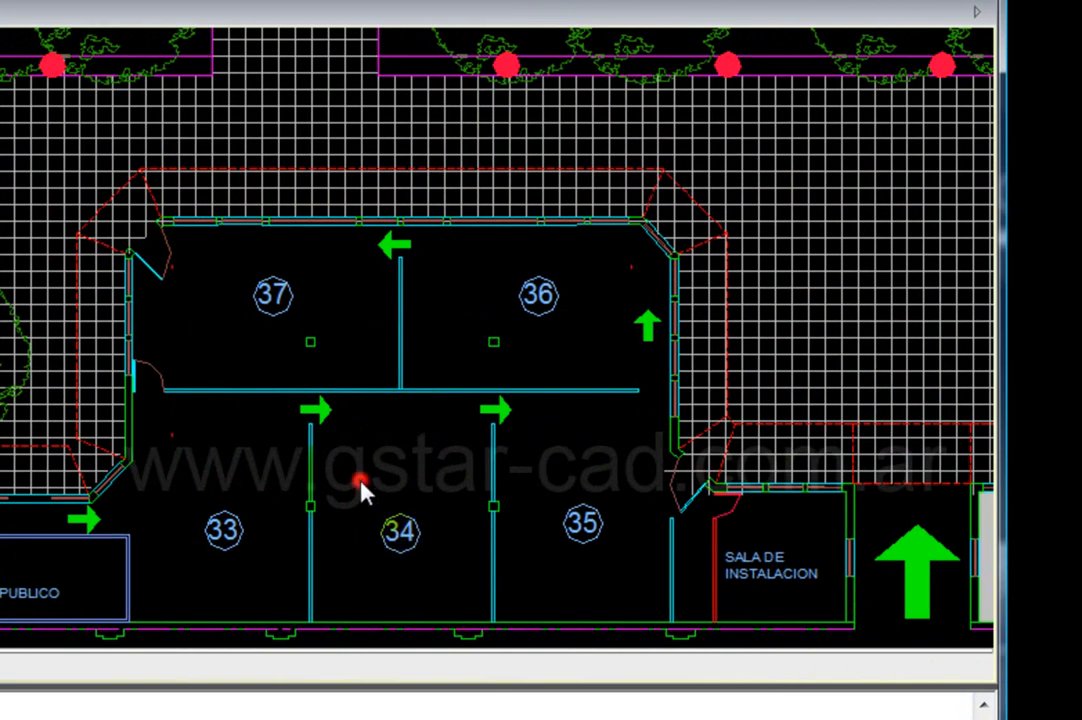
{"action": "type", "text": "BAÑOS"}
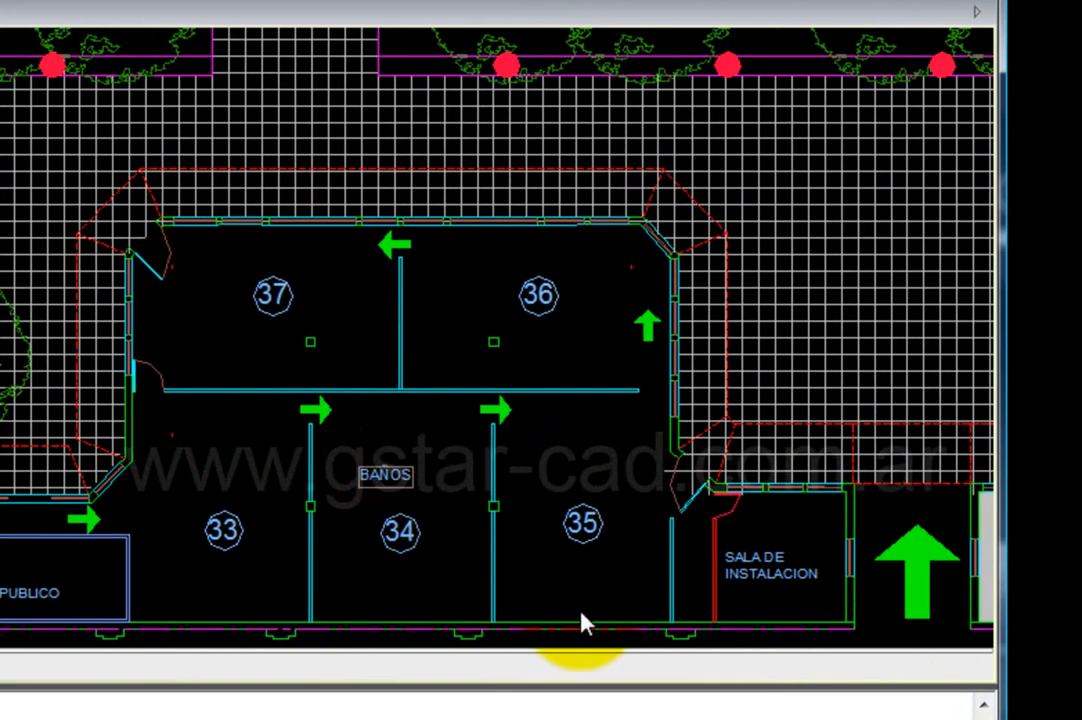
Step: Add the single-line label "VESTUARIOS" beside the room number in room 36 and finish the text command
{"action": "left_click", "coordinate": [435, 297]}
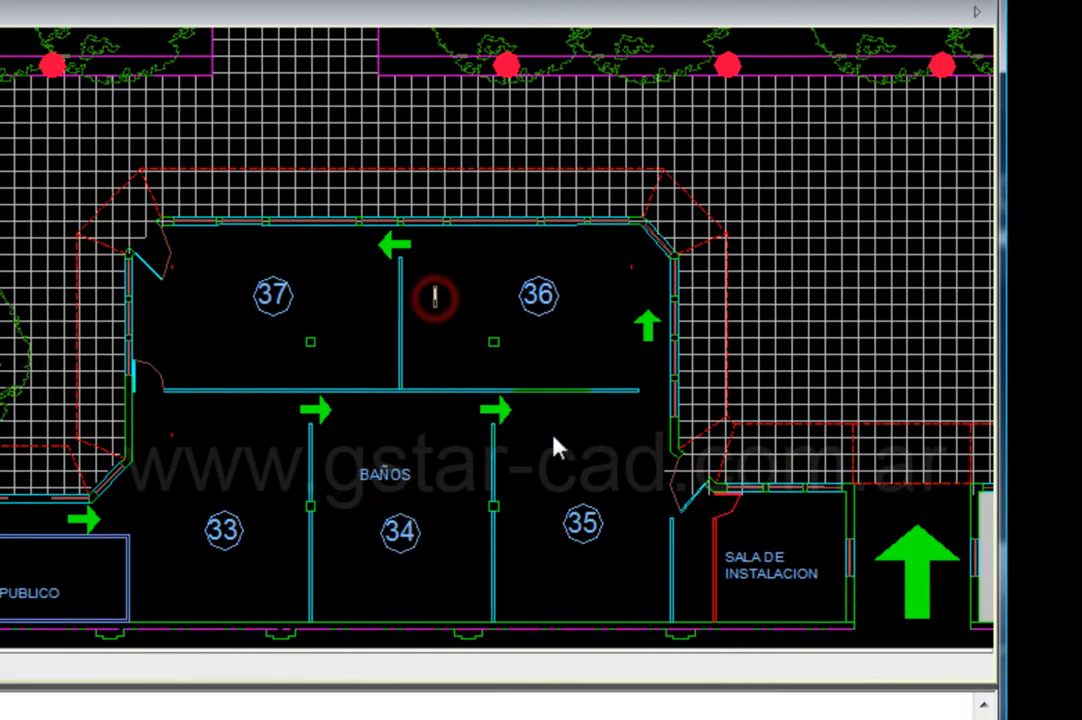
{"action": "type", "text": "VESTUARIO"}
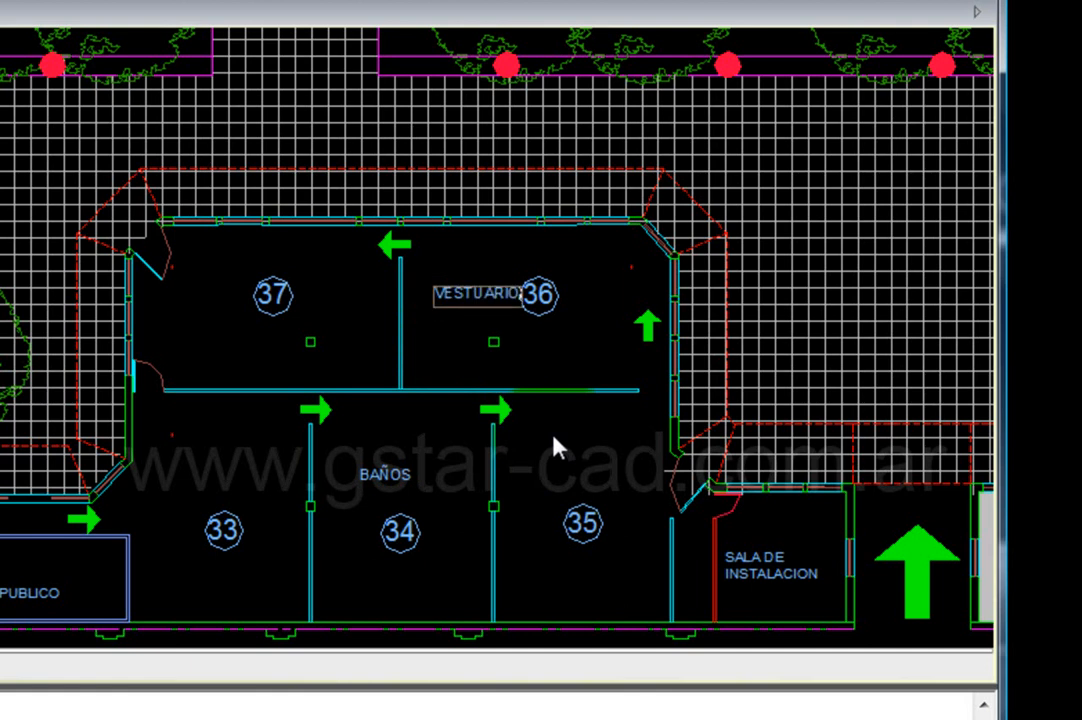
{"action": "left_click", "coordinate": [536, 355]}
{"action": "key", "text": "Return"}
{"action": "scroll", "coordinate": [468, 315], "scroll_direction": "up", "scroll_amount": 2}
{"action": "middle_click_drag", "start_coordinate": [505, 446], "coordinate": [424, 198]}
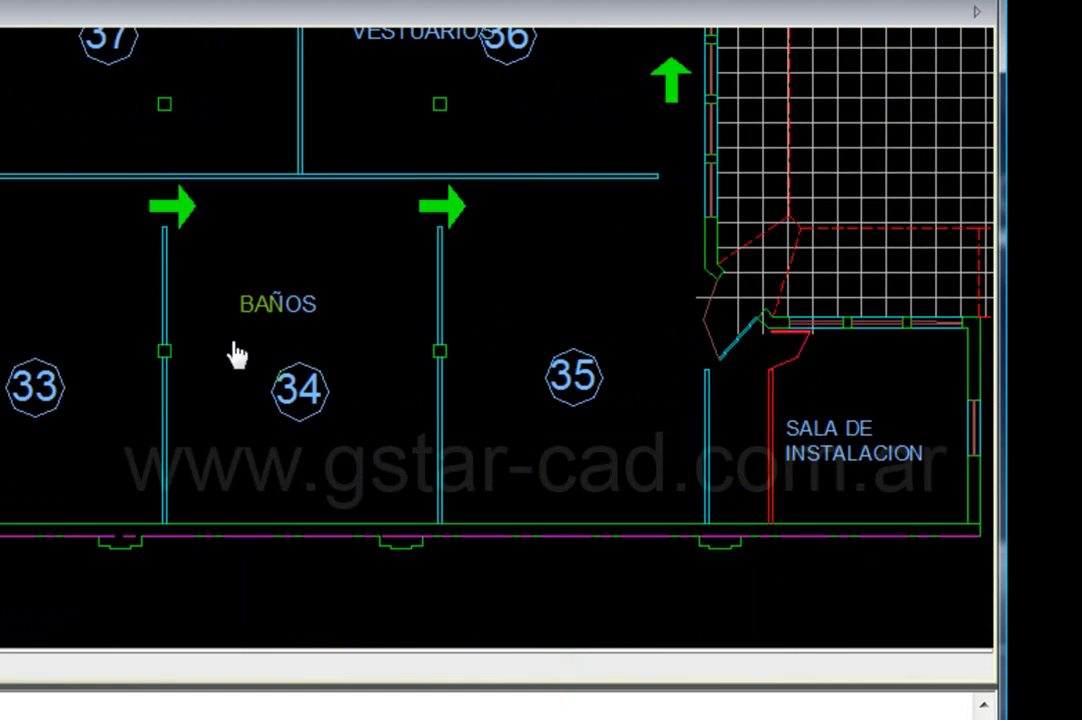
{"action": "scroll", "coordinate": [90, 315], "scroll_direction": "down", "scroll_amount": 5}
{"action": "mouse_move", "coordinate": [90, 315]}
{"action": "middle_mouse_down"}
{"action": "mouse_move", "coordinate": [308, 389]}
{"action": "mouse_move", "coordinate": [513, 362]}
{"action": "mouse_move", "coordinate": [498, 350]}
{"action": "middle_mouse_up"}
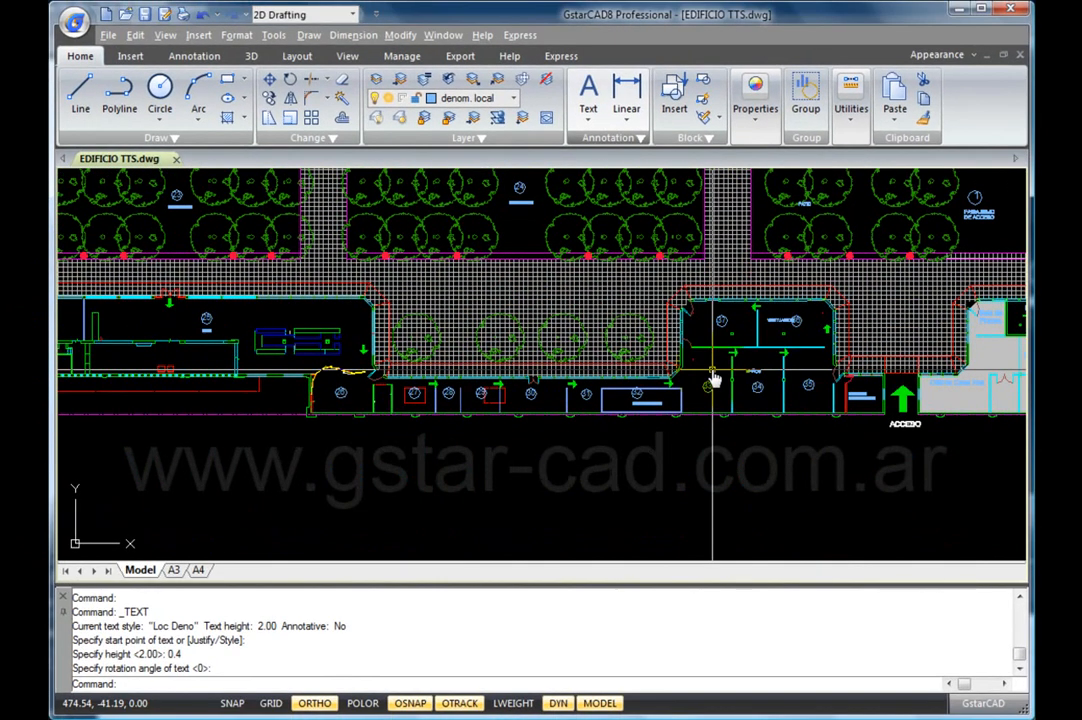
Step: Start a multiline text and define its rectangular frame in the empty area below the floor plan
{"action": "left_click", "coordinate": [590, 118]}
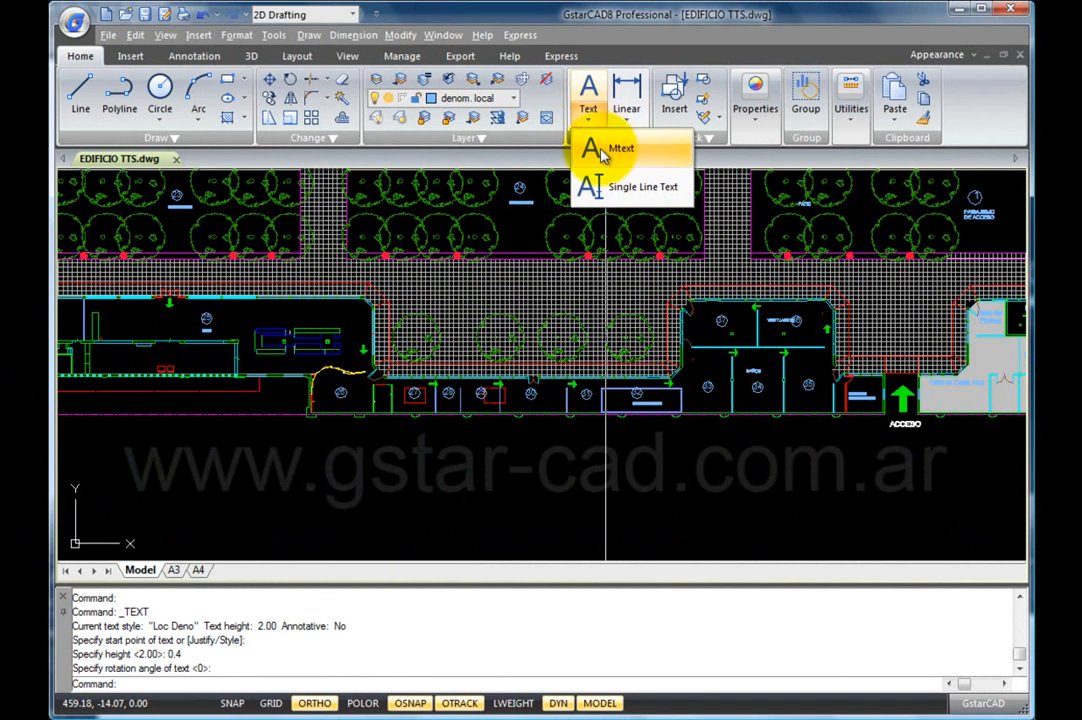
{"action": "left_click", "coordinate": [601, 150]}
{"action": "scroll", "coordinate": [575, 275], "scroll_direction": "down", "scroll_amount": 4}
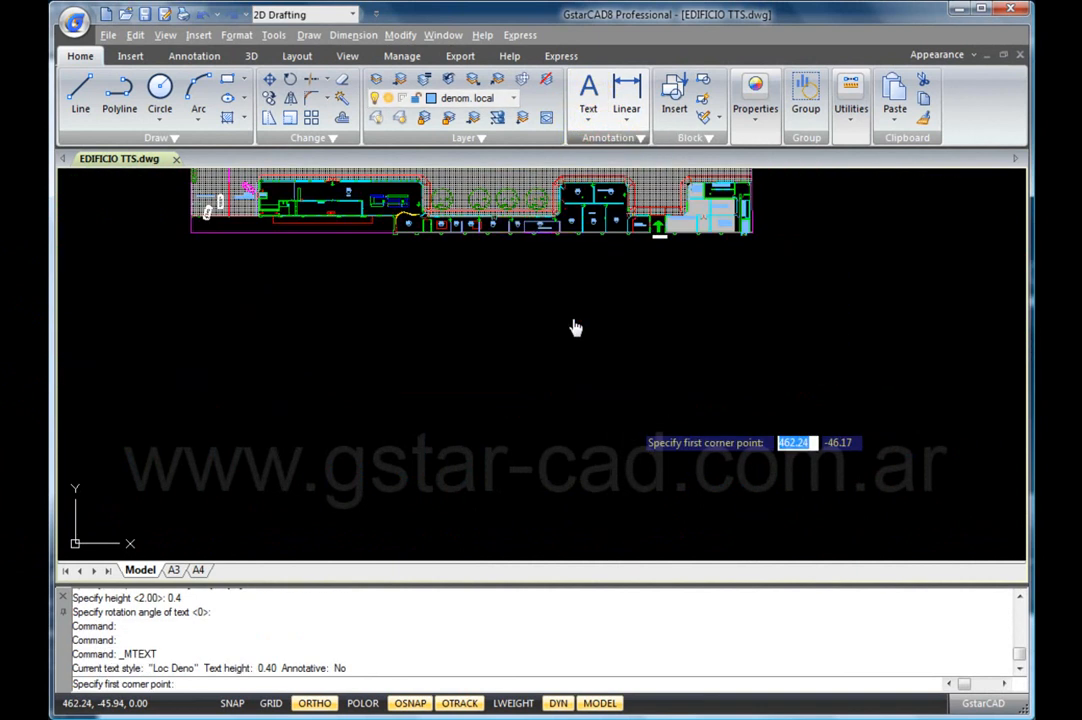
{"action": "left_click", "coordinate": [512, 287]}
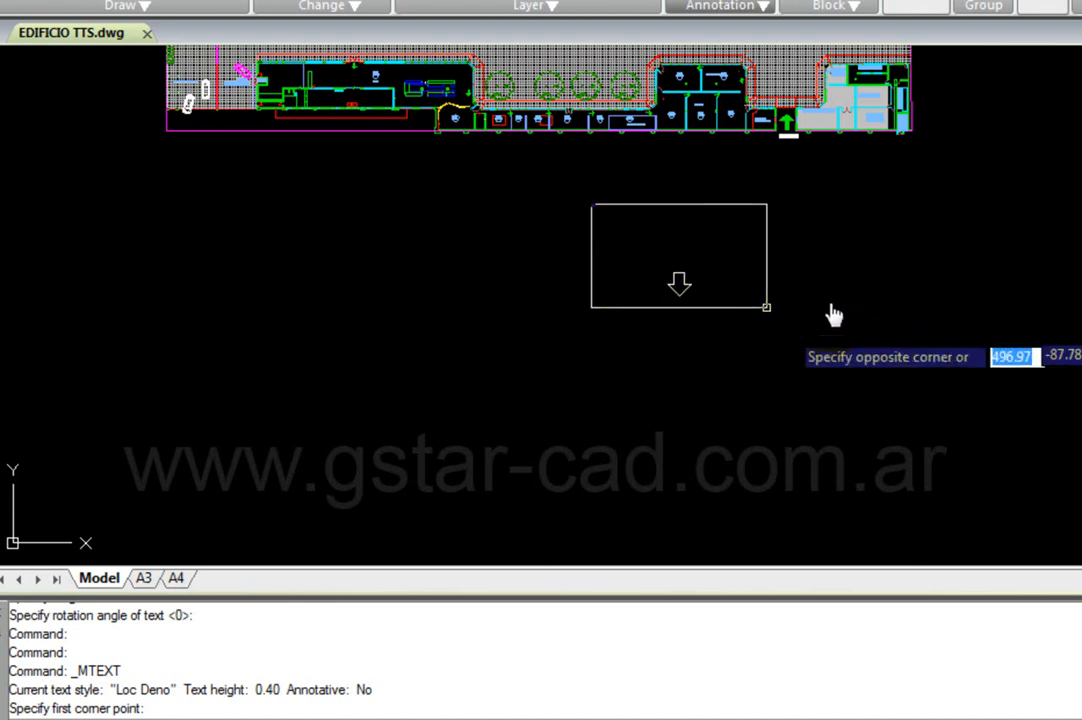
{"action": "left_click", "coordinate": [850, 290]}
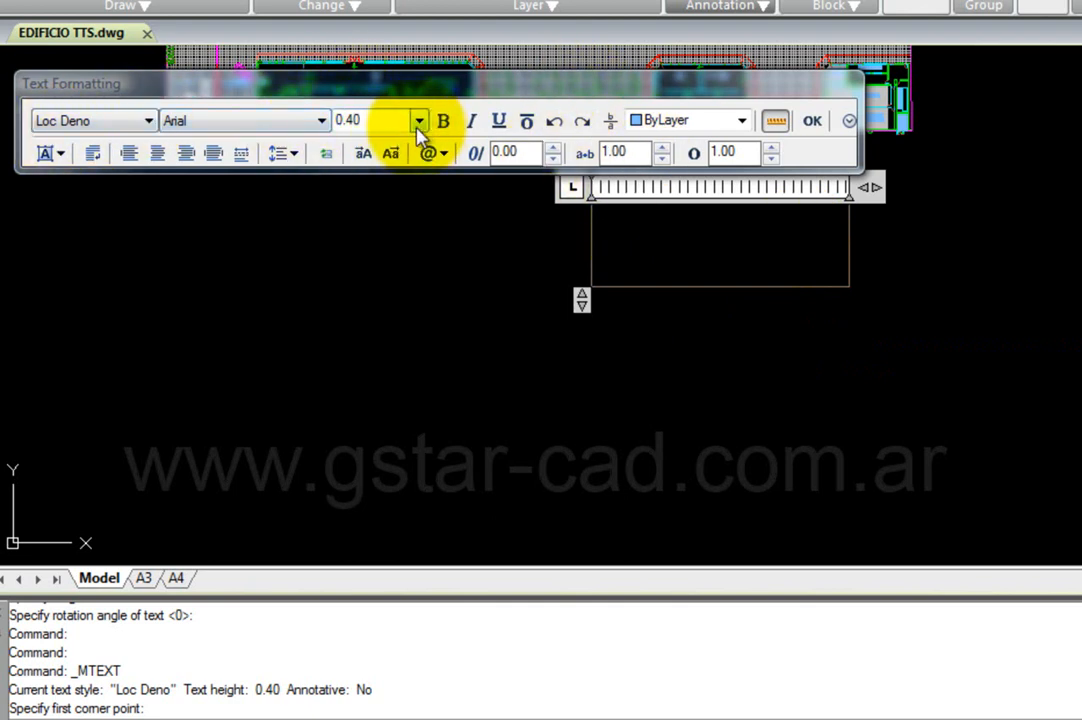
Step: Enter the title "PLANO DE ARQUITECTURA HIPODROMO DE BUENOS AIRES" with a text height of 4.00
{"action": "left_click", "coordinate": [623, 212]}
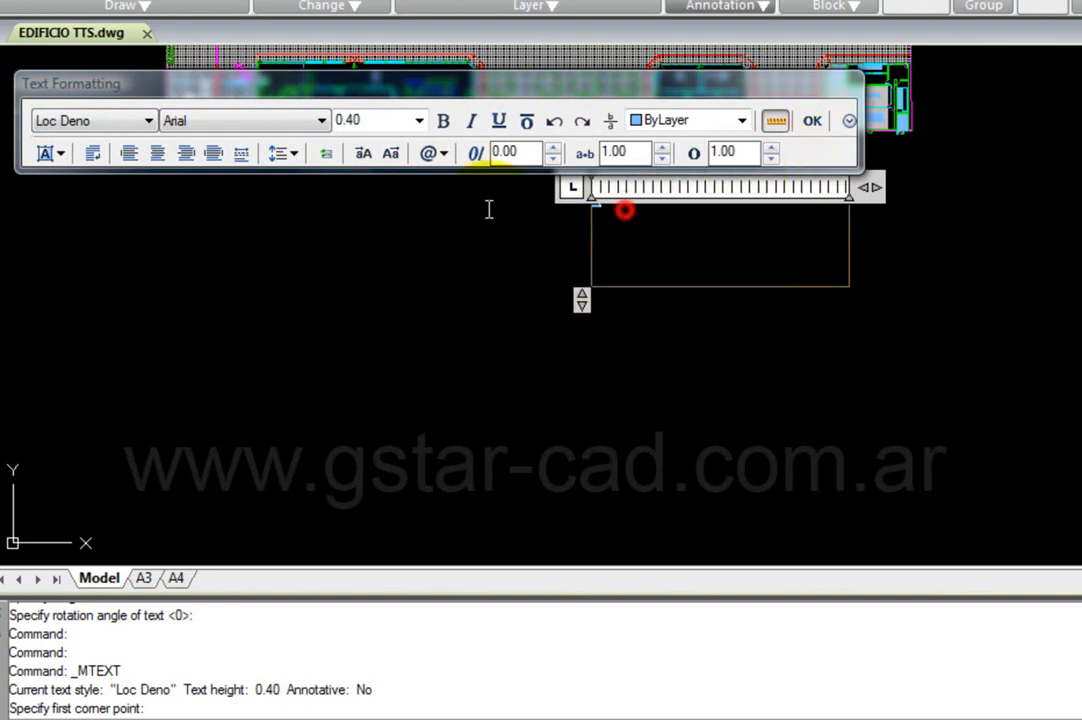
{"action": "left_click", "coordinate": [414, 121]}
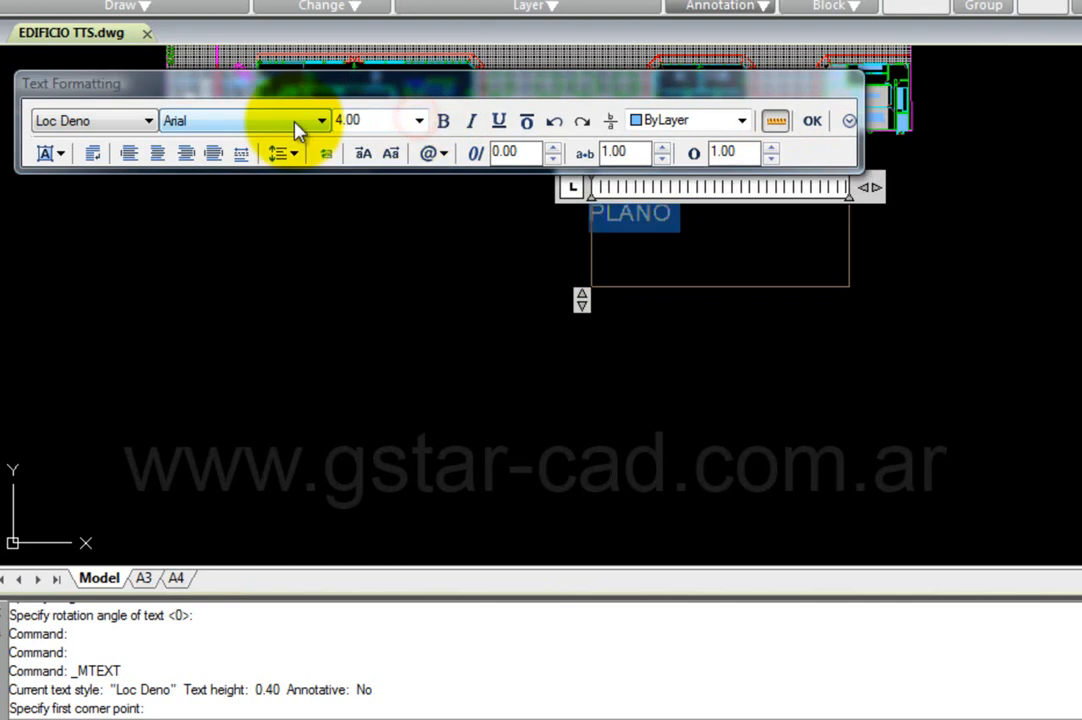
{"action": "left_click", "coordinate": [729, 227]}
{"action": "type", "text": "DE A"}
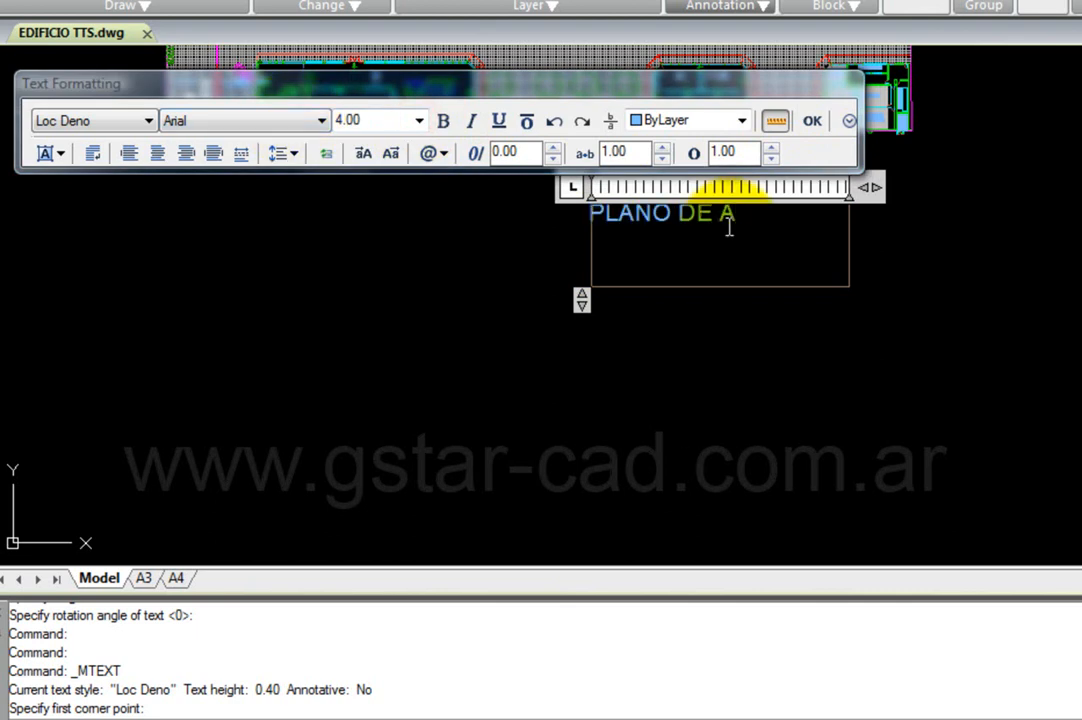
{"action": "type", "text": "RQUITECTURA"}
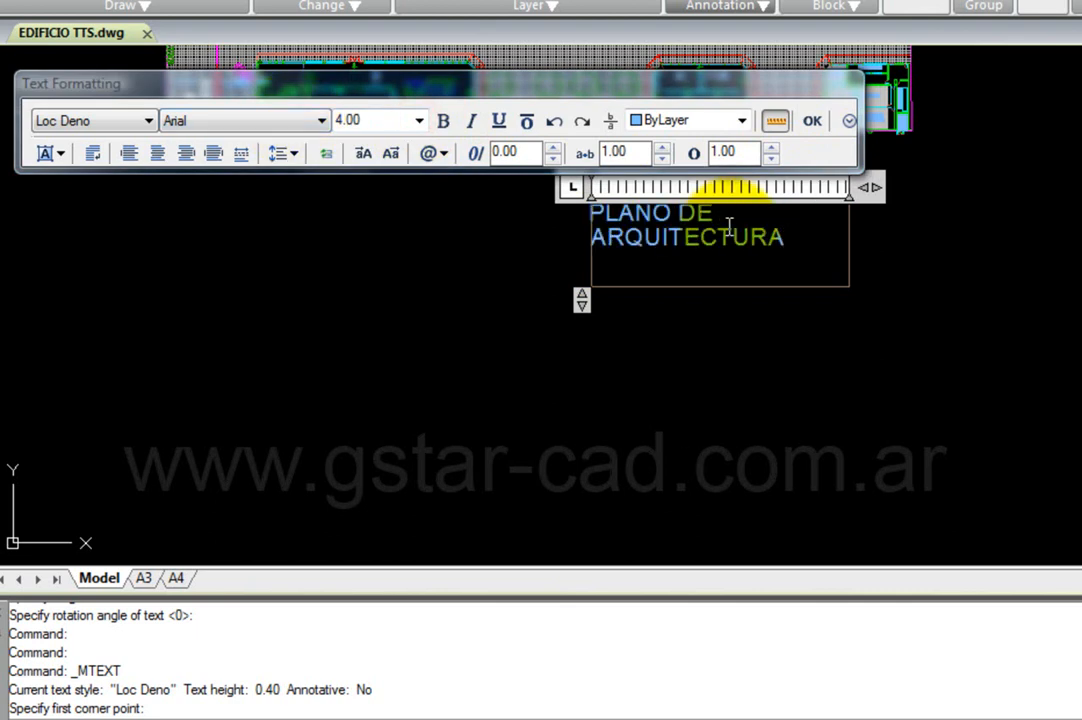
{"action": "type", "text": " HIPODR"}
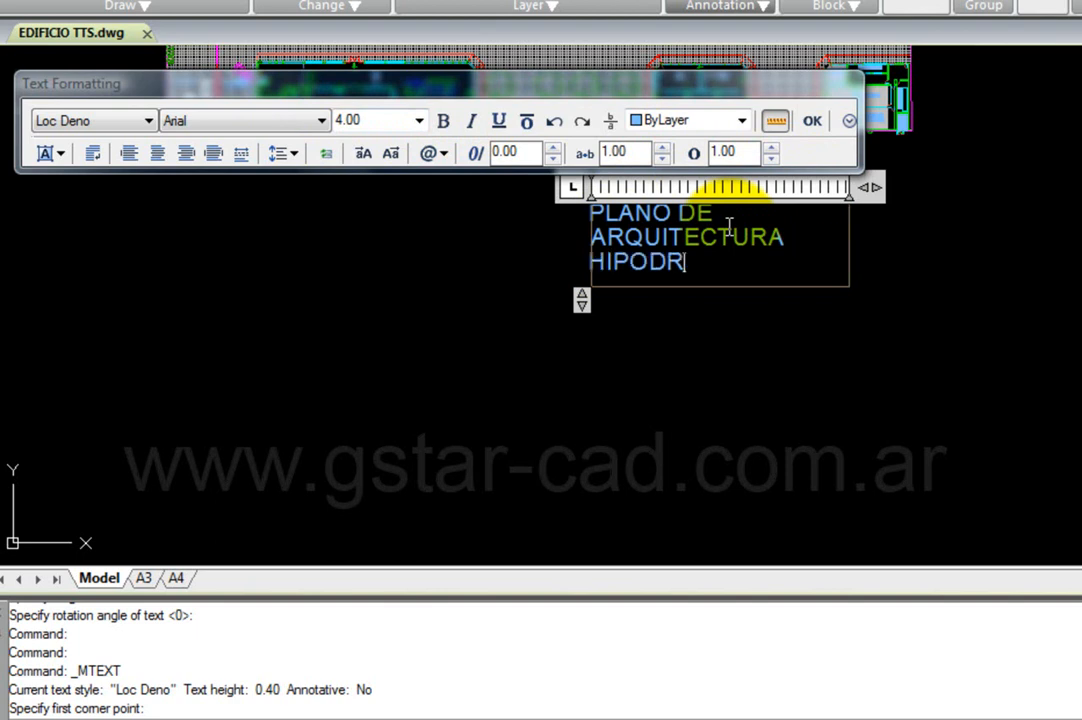
{"action": "type", "text": "OMO DE BUE"}
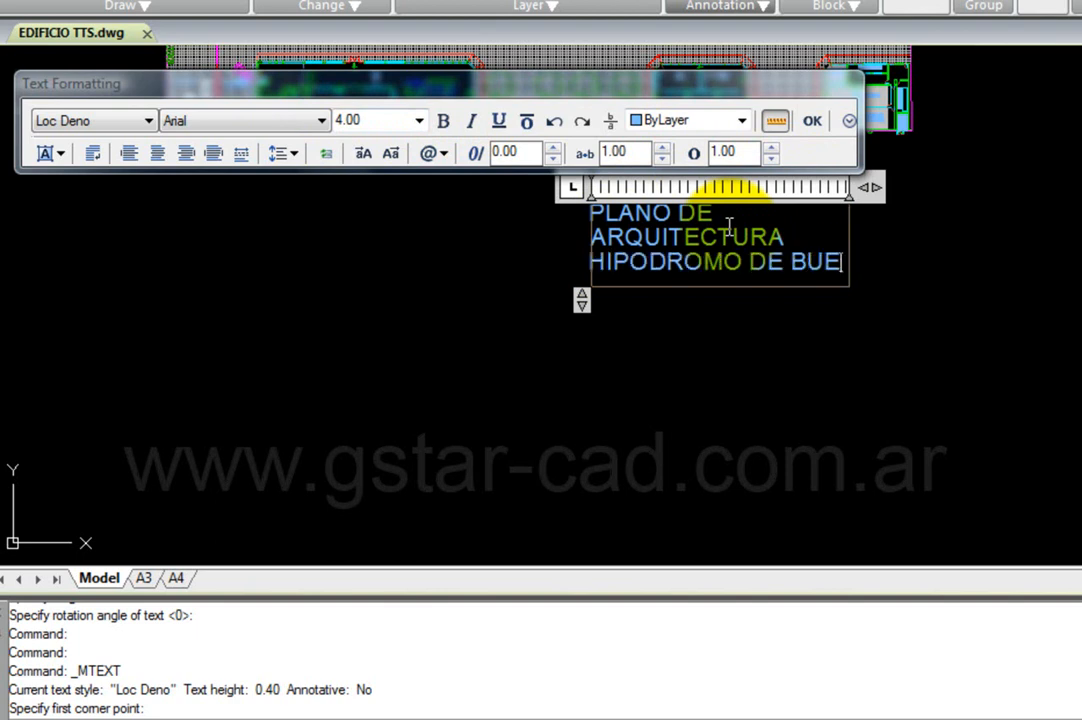
{"action": "type", "text": "NOS AIRES"}
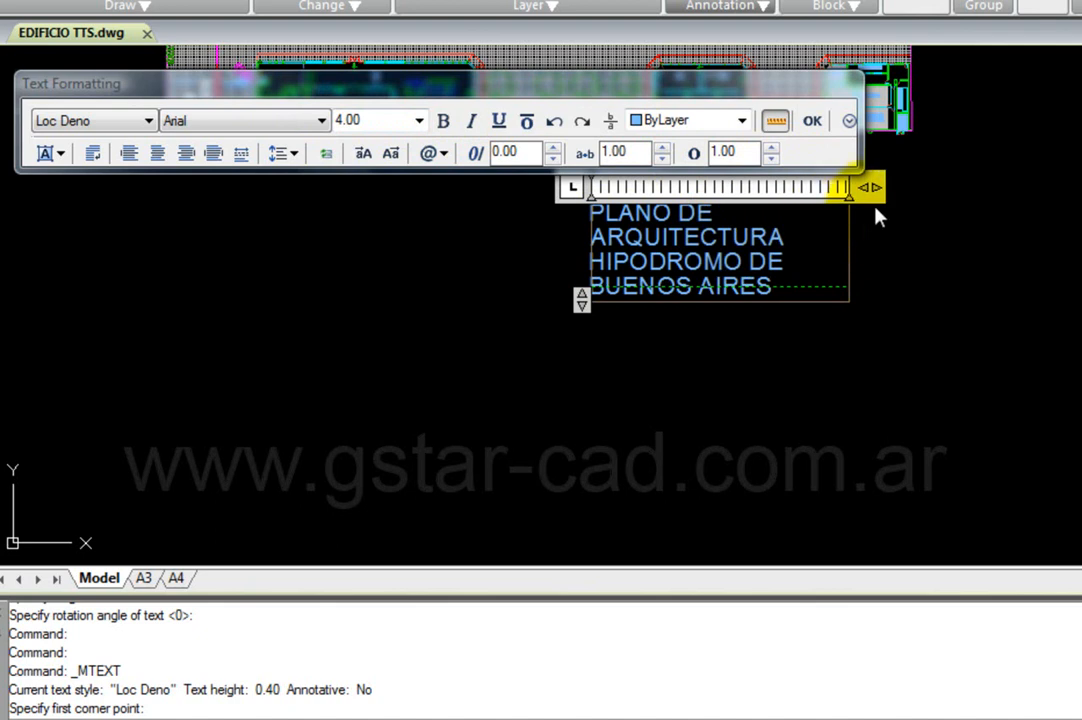
Step: Widen the title's text frame and right-align the whole text, accepting the paragraph settings
{"action": "left_click_drag", "start_coordinate": [877, 188], "coordinate": [1002, 188]}
{"action": "left_click_drag", "start_coordinate": [693, 275], "coordinate": [447, 155]}
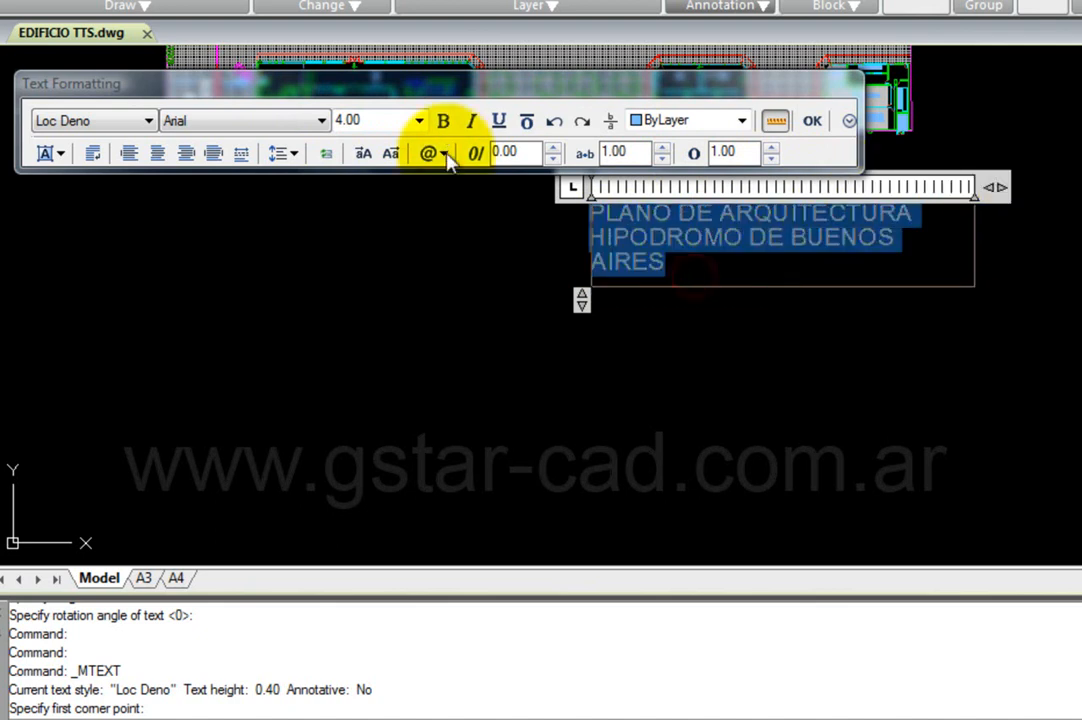
{"action": "left_click", "coordinate": [158, 153]}
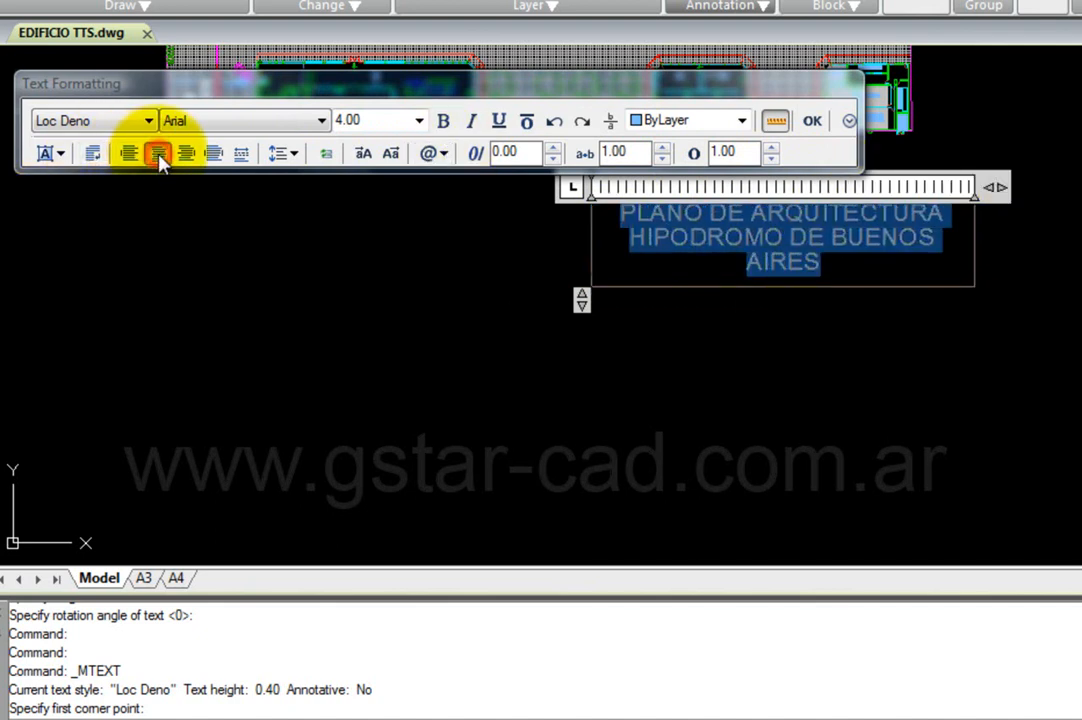
{"action": "left_click", "coordinate": [188, 155]}
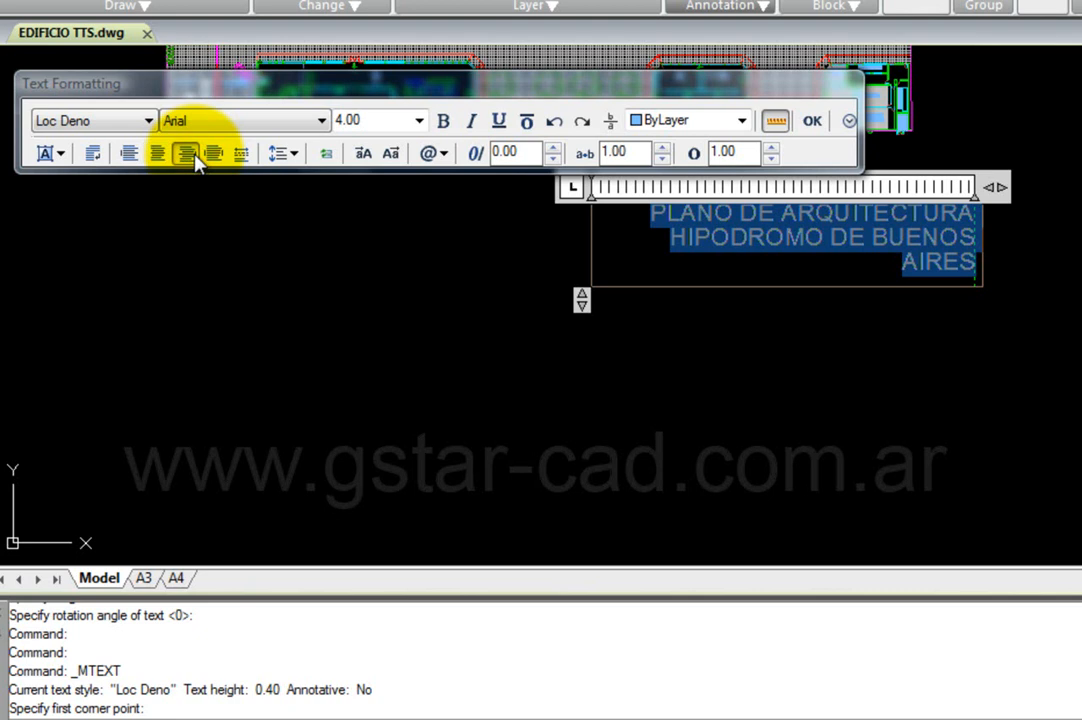
{"action": "left_click", "coordinate": [96, 156]}
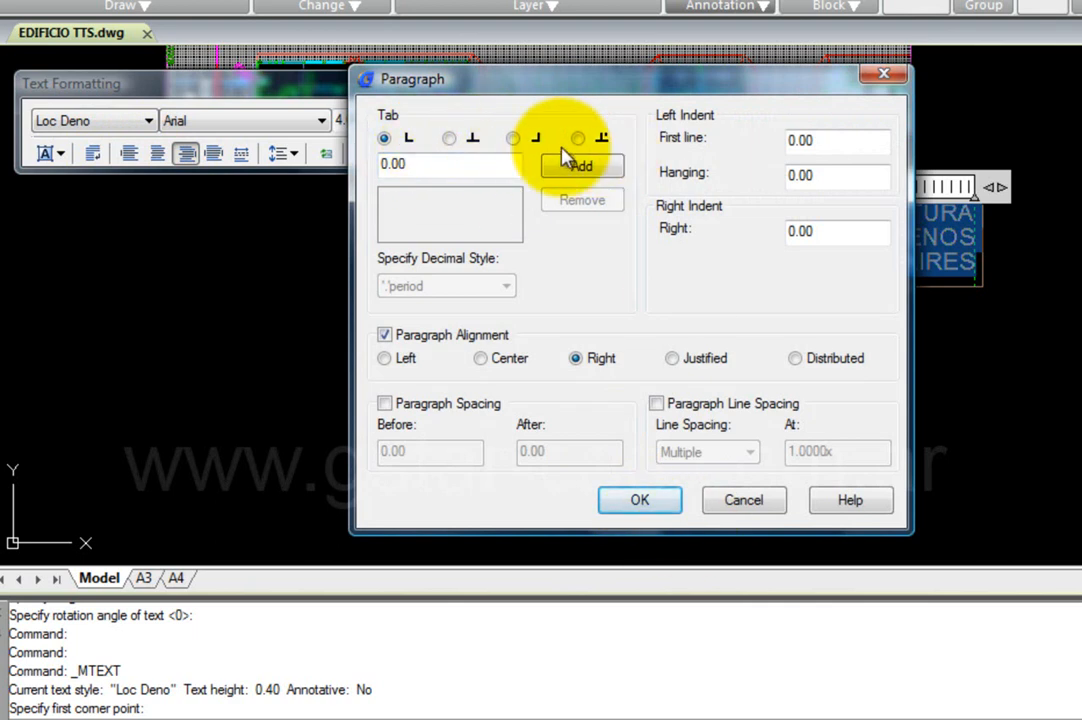
{"action": "left_click", "coordinate": [642, 500]}
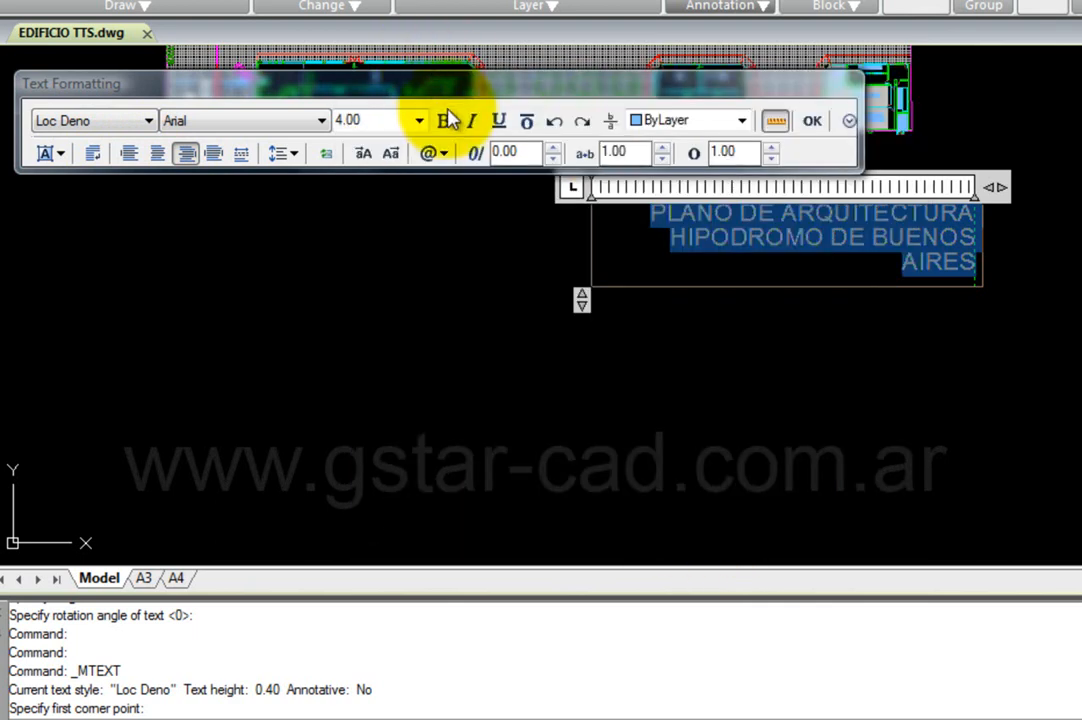
Step: Try italic, underline and overline formatting on the selected title text and check the available text colours
{"action": "left_click", "coordinate": [477, 127]}
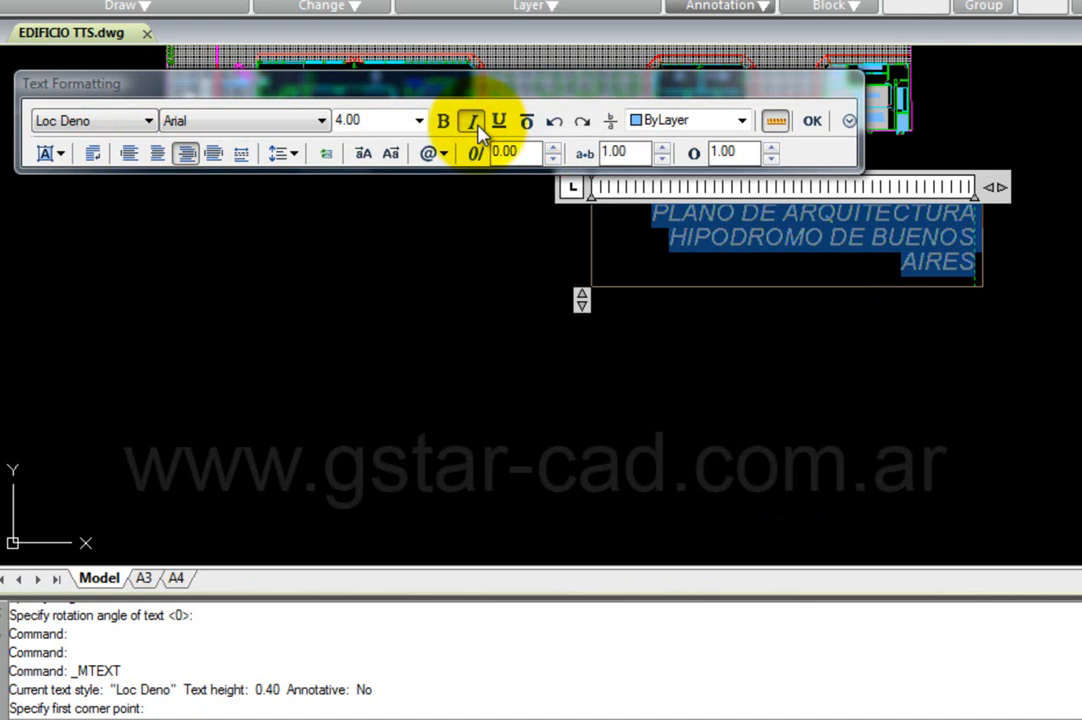
{"action": "left_click", "coordinate": [500, 128]}
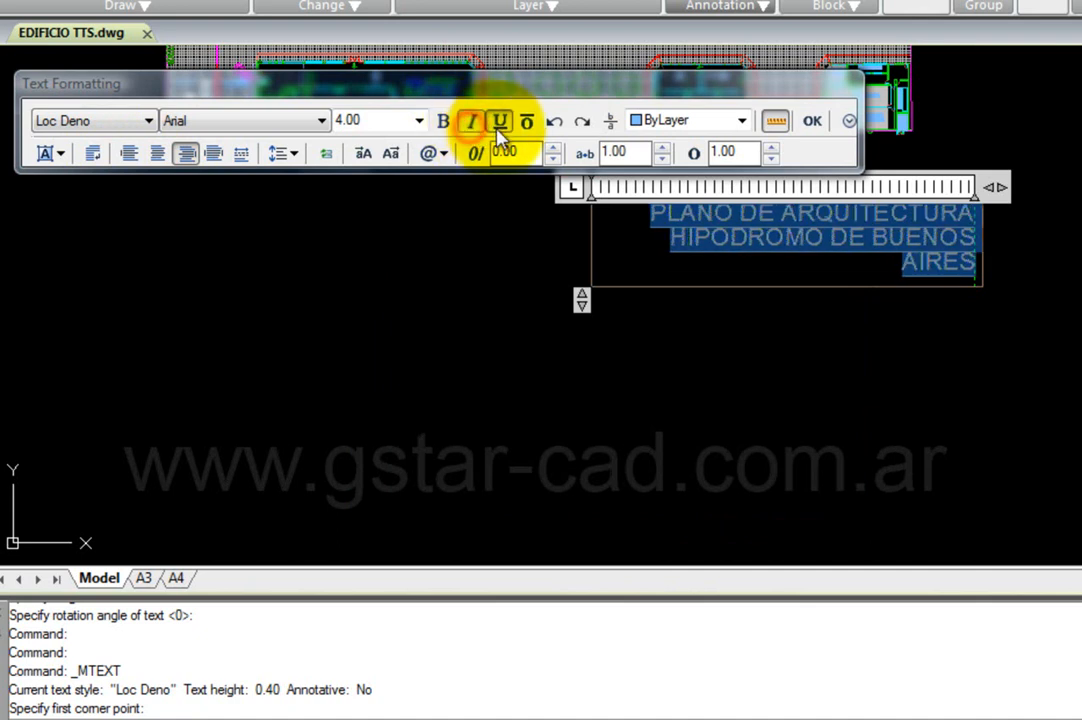
{"action": "left_click", "coordinate": [527, 124]}
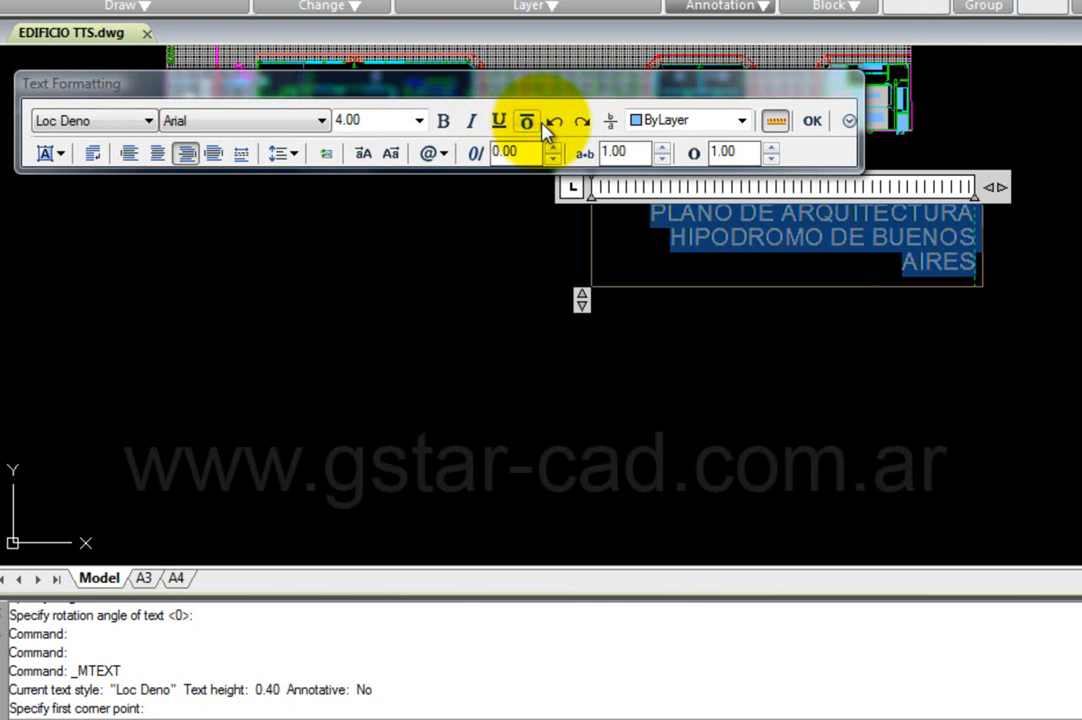
{"action": "left_click", "coordinate": [708, 122]}
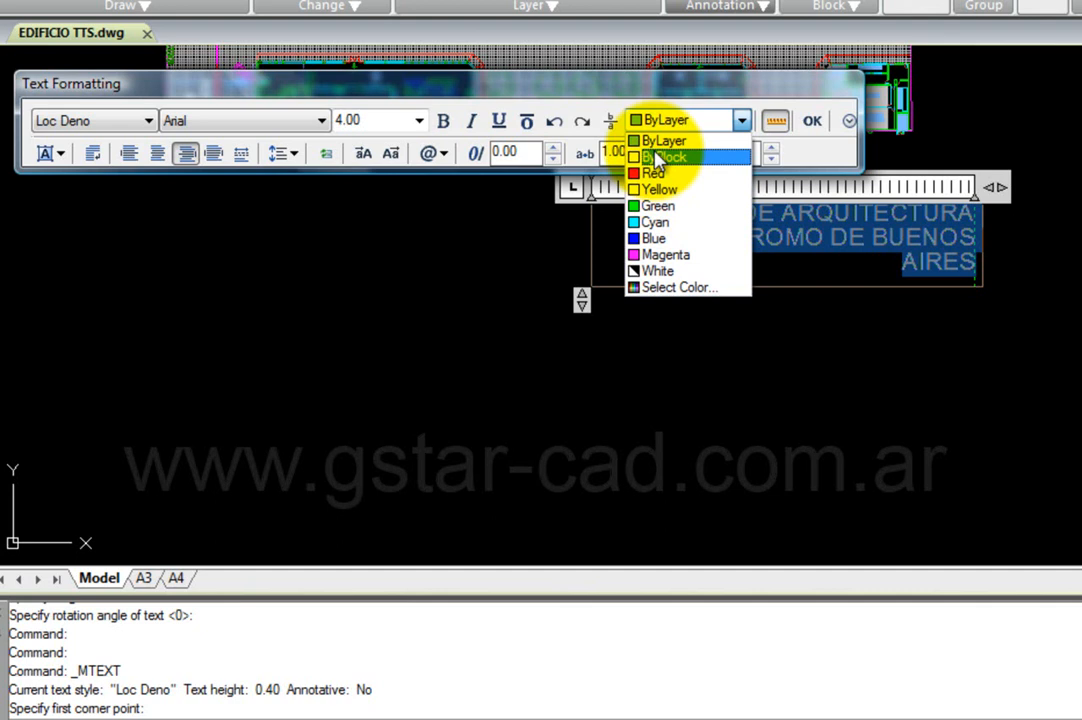
{"action": "left_click", "coordinate": [292, 121]}
Step: Try the Century and Consolas fonts on the selected title text
{"action": "left_click", "coordinate": [297, 123]}
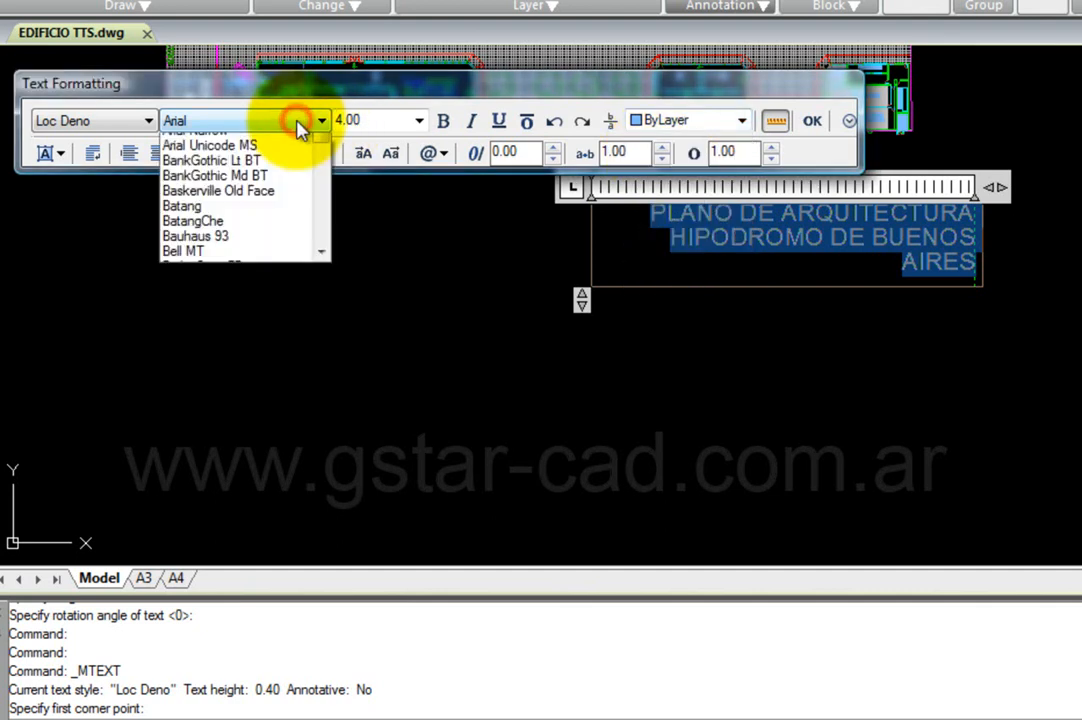
{"action": "left_click", "coordinate": [275, 247]}
{"action": "left_click", "coordinate": [270, 121]}
{"action": "scroll", "coordinate": [282, 265], "scroll_direction": "down", "scroll_amount": 5}
{"action": "left_click", "coordinate": [280, 261]}
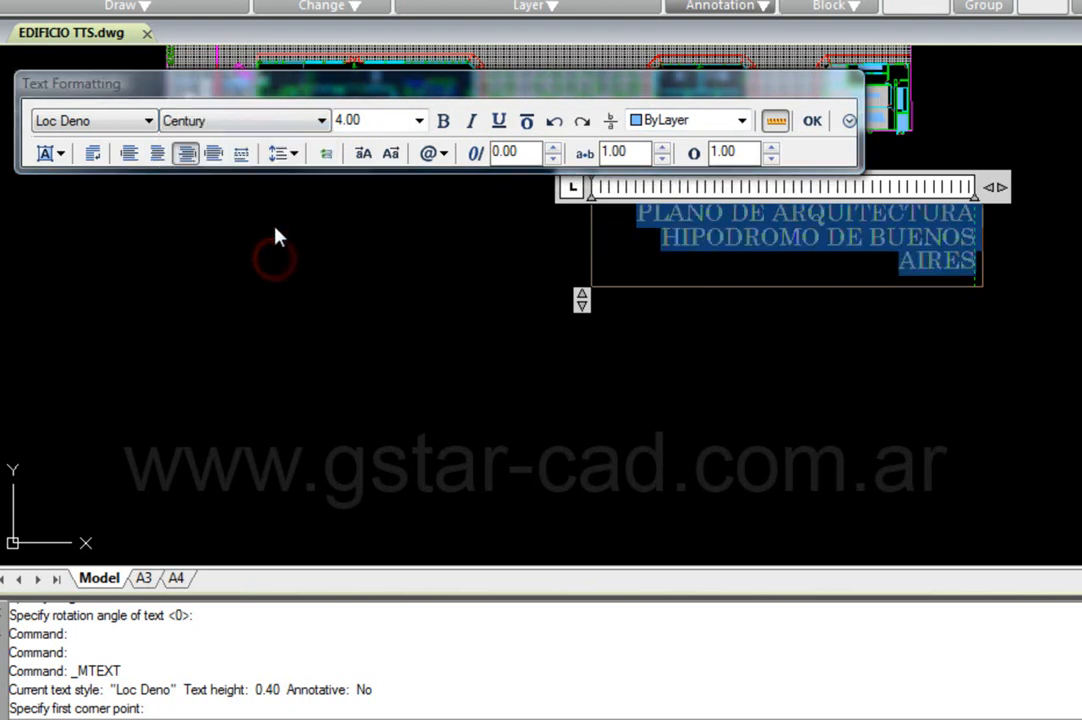
{"action": "left_click", "coordinate": [245, 130]}
{"action": "left_click", "coordinate": [245, 296]}
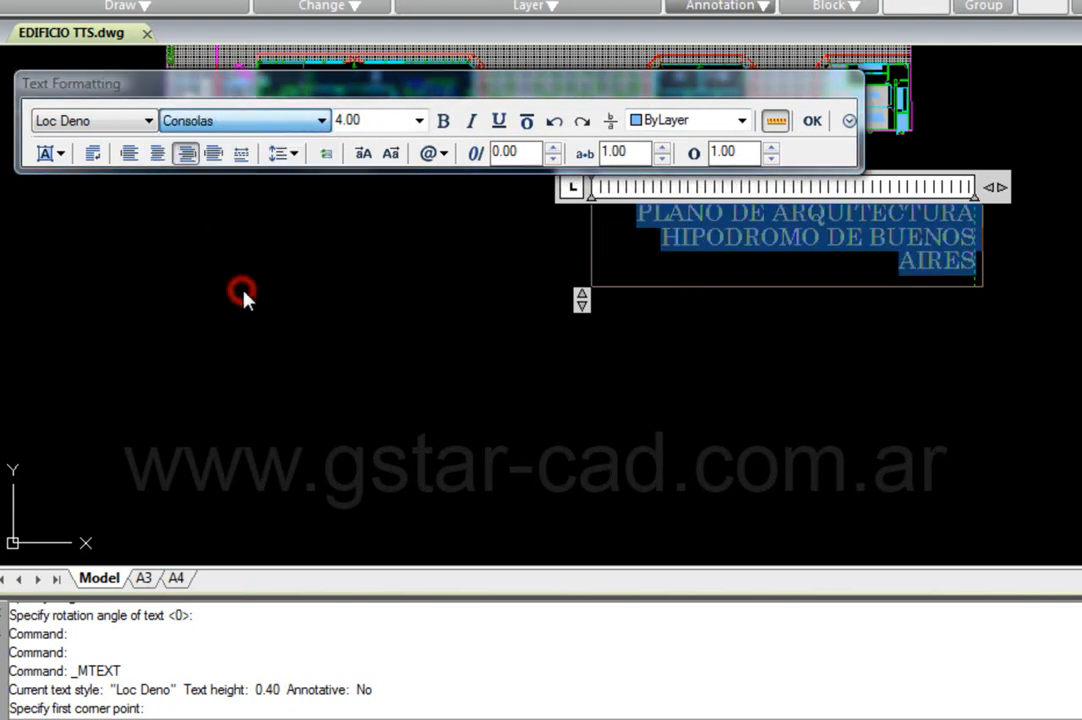
Step: Set the title's font to EuroRoman and convert the text to lowercase
{"action": "left_click", "coordinate": [237, 121]}
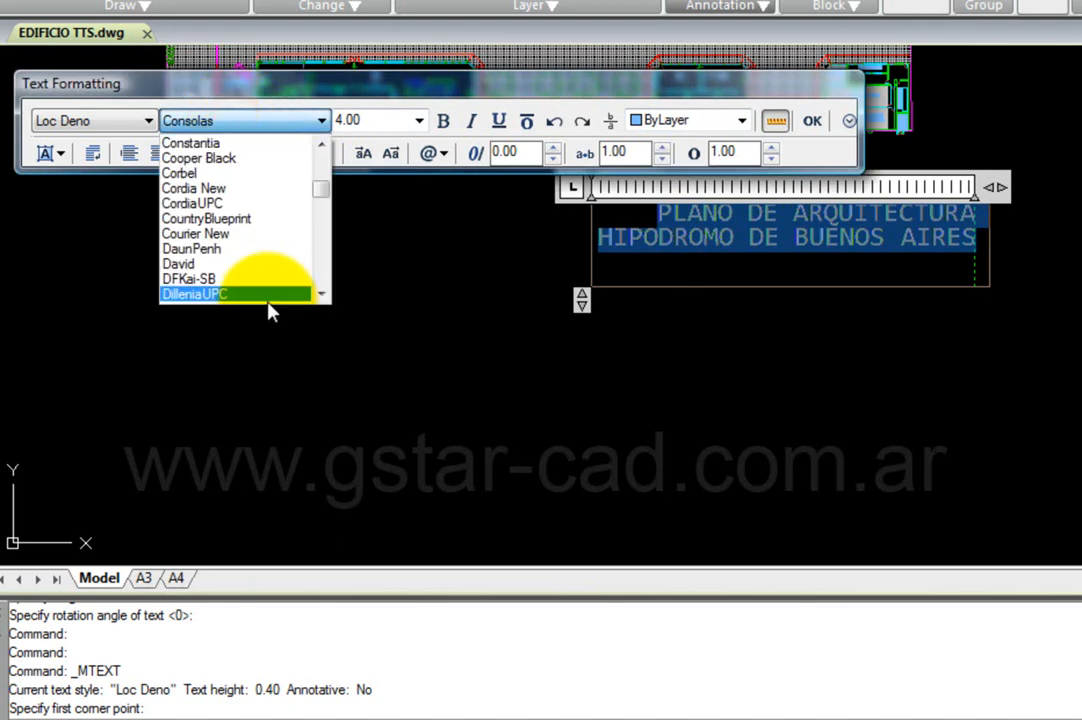
{"action": "scroll", "coordinate": [258, 290], "scroll_direction": "down", "scroll_amount": 3}
{"action": "scroll", "coordinate": [255, 285], "scroll_direction": "down", "scroll_amount": 1}
{"action": "left_click", "coordinate": [247, 264]}
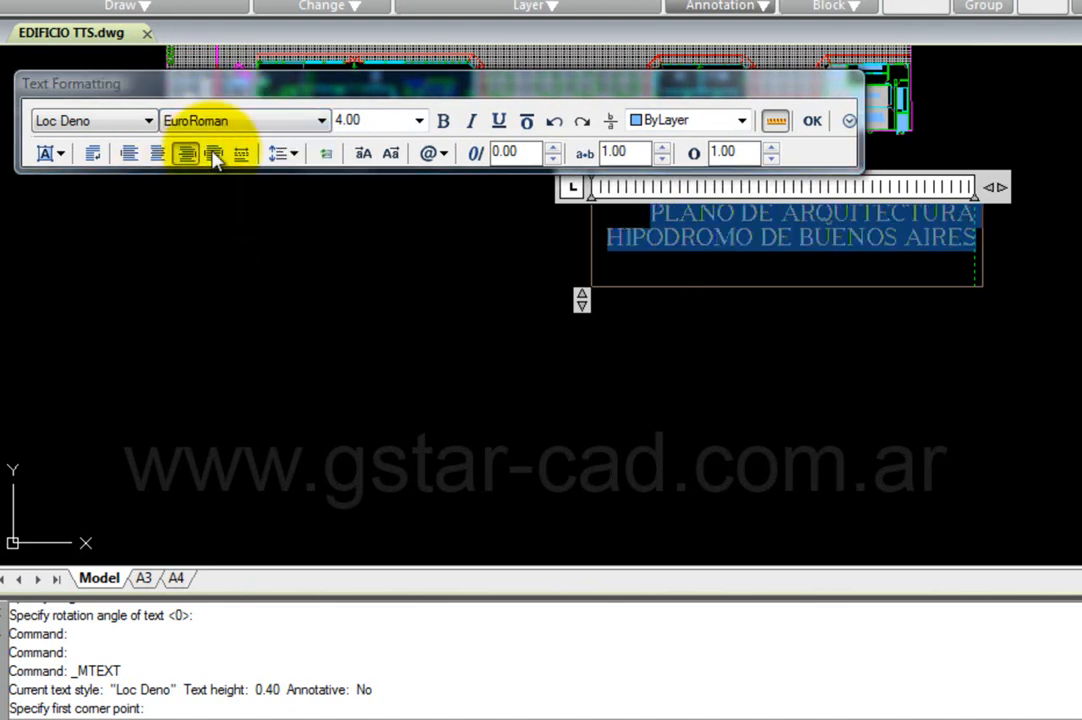
{"action": "left_click", "coordinate": [388, 156]}
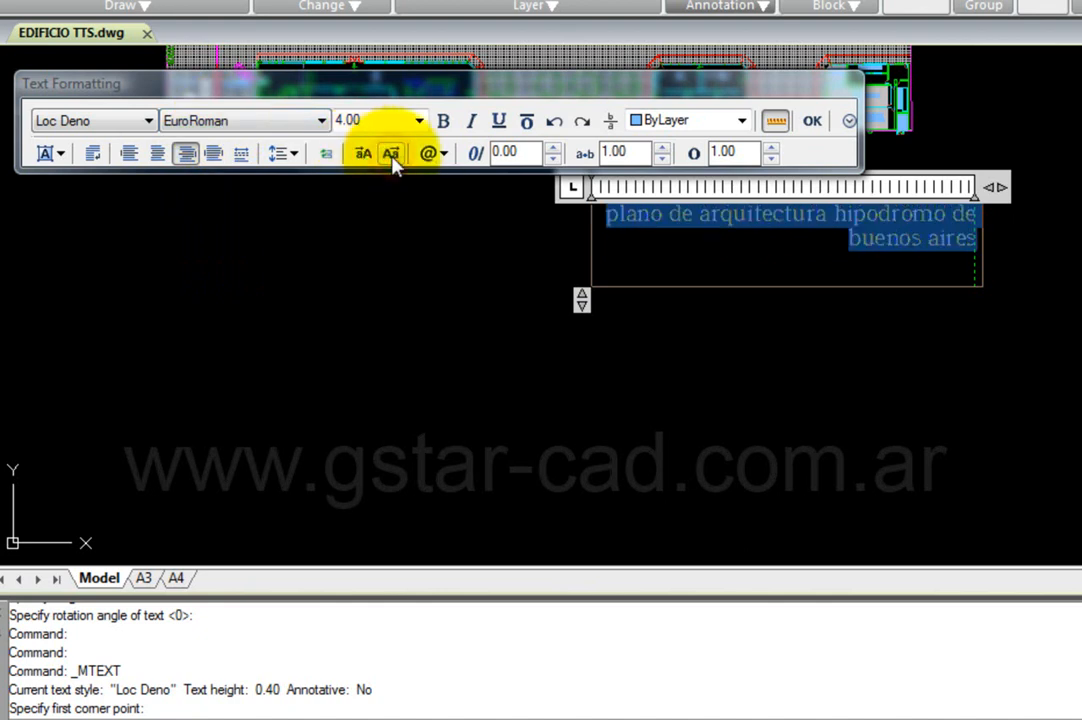
Step: Browse the insertable symbols and try to apply the Loc Deno text style to the title, cancelling the style change
{"action": "left_click", "coordinate": [445, 157]}
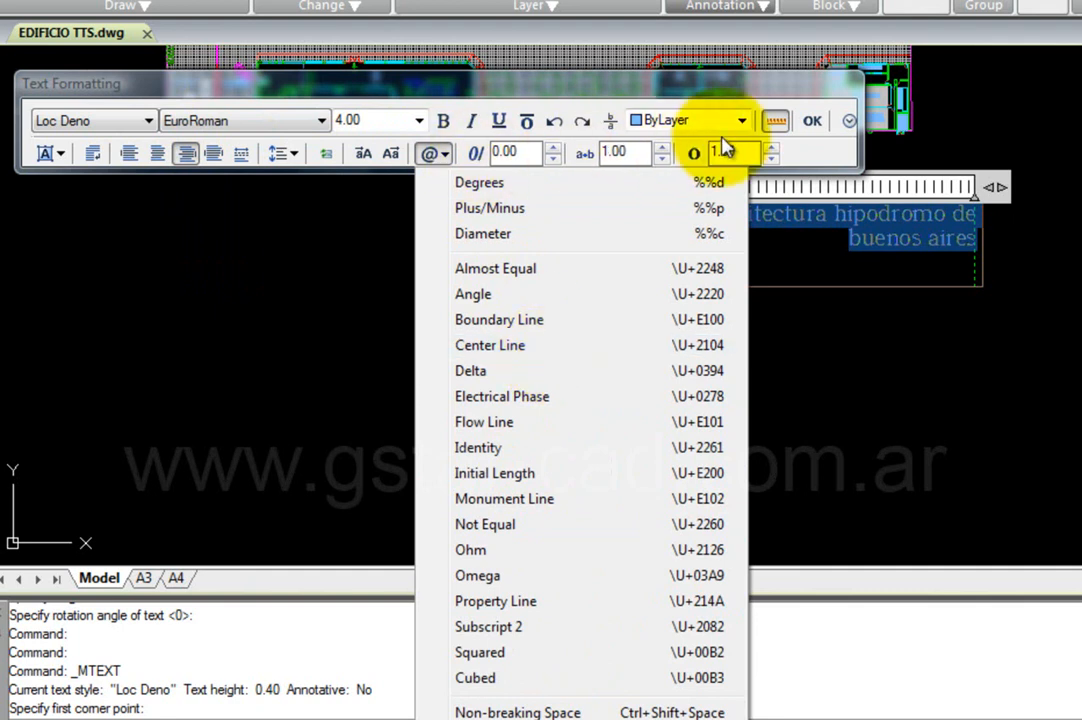
{"action": "left_click", "coordinate": [118, 123]}
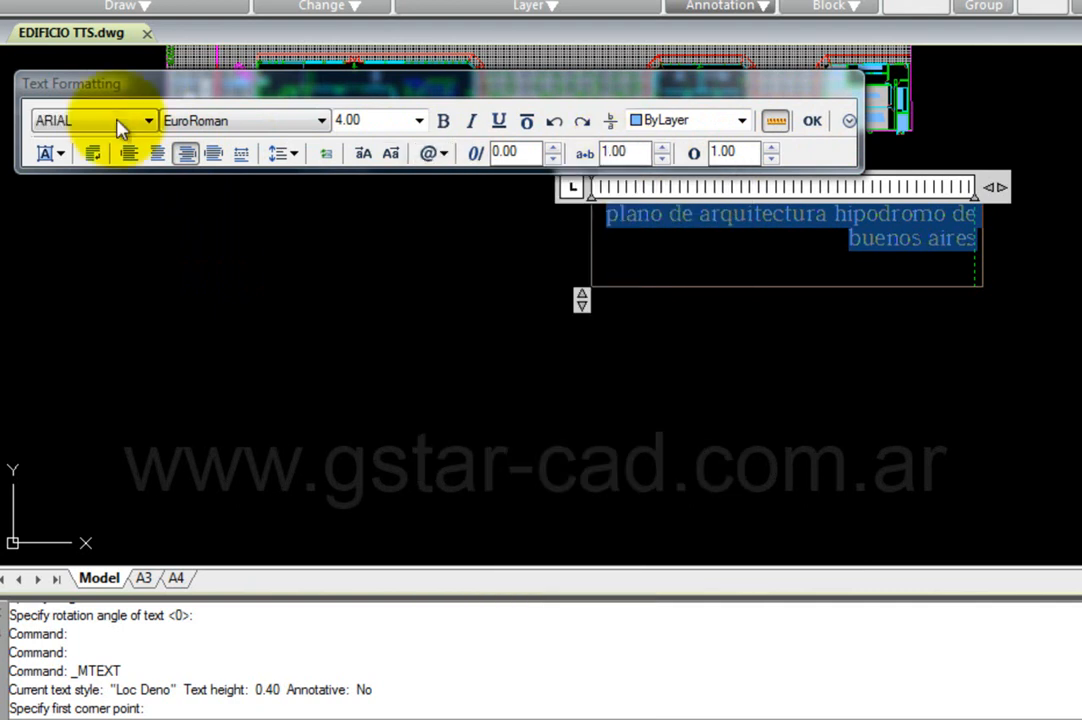
{"action": "left_click", "coordinate": [117, 121]}
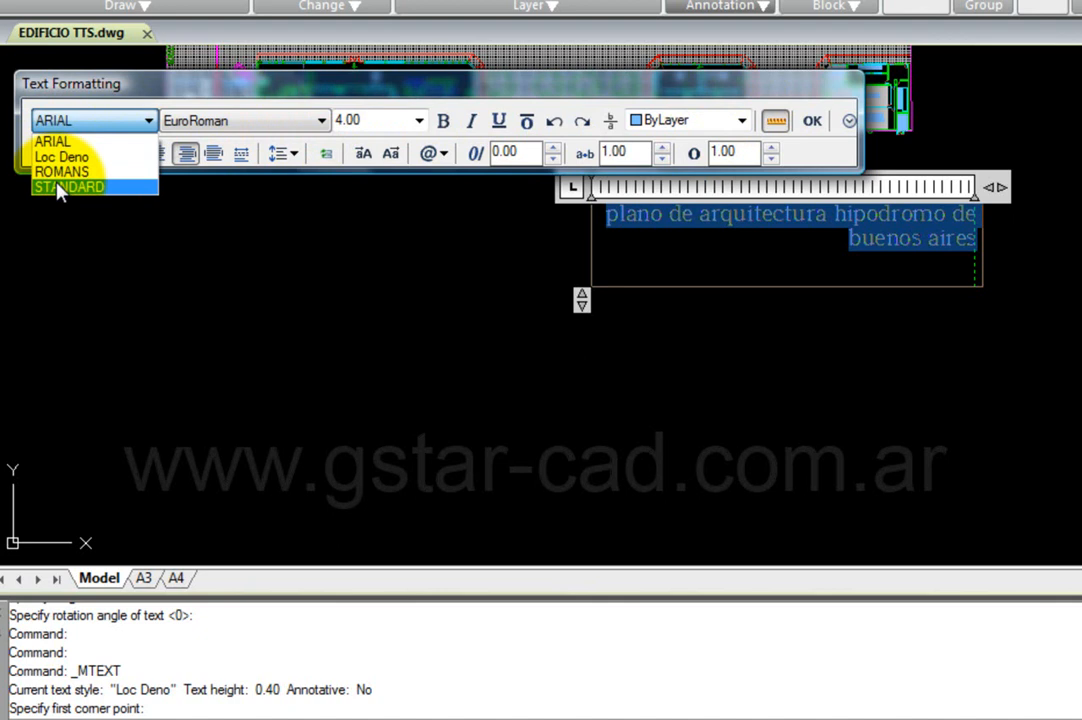
{"action": "left_click", "coordinate": [62, 157]}
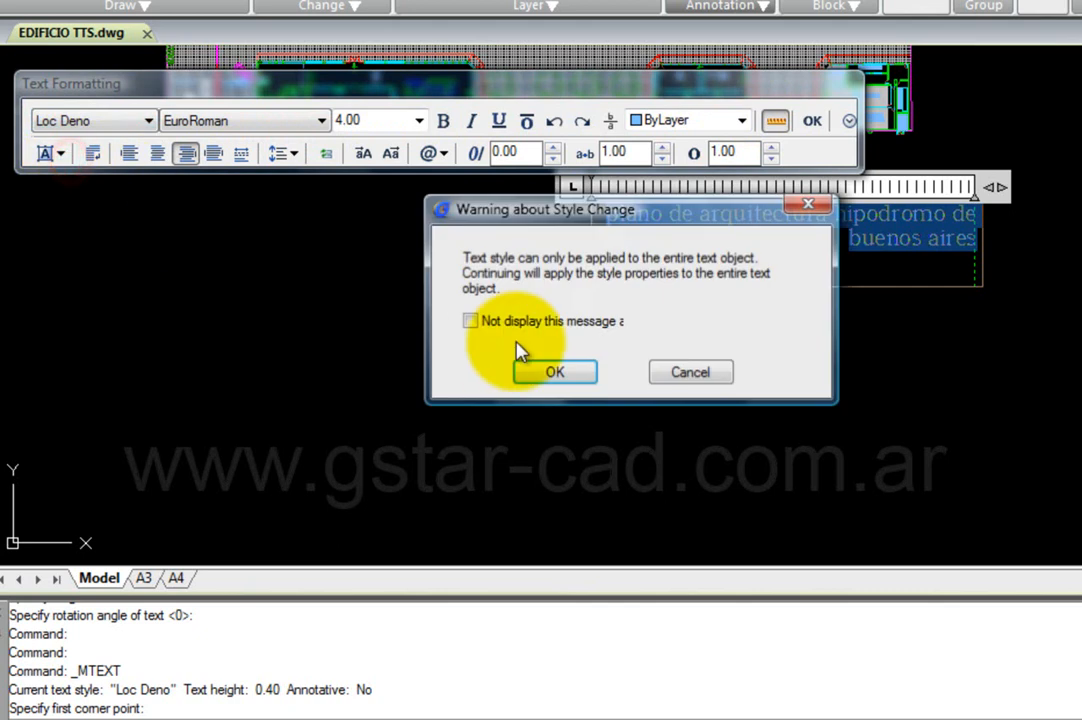
{"action": "left_click", "coordinate": [806, 203]}
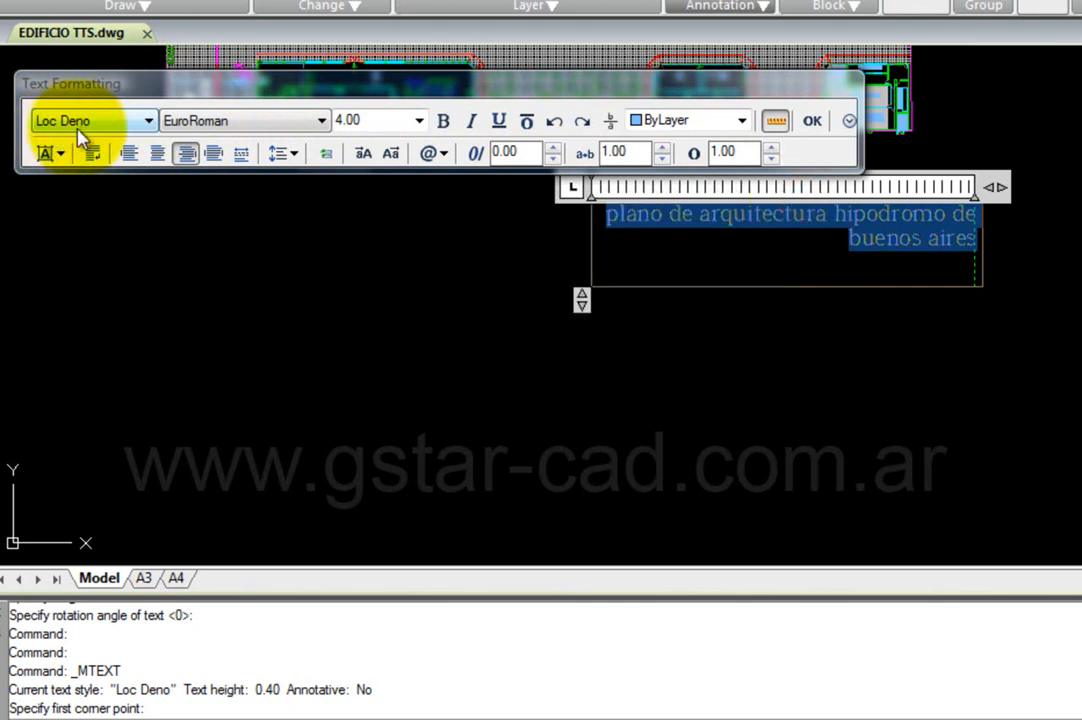
Step: Finish editing the multiline title and keep it below the floor plan
{"action": "left_click", "coordinate": [812, 124]}
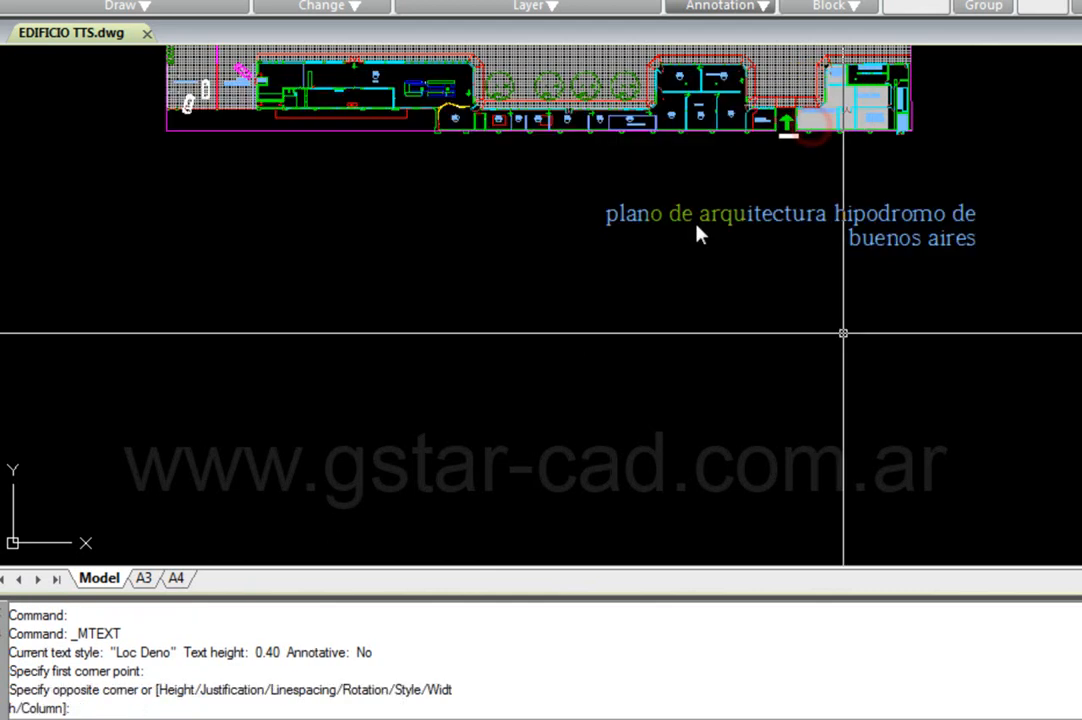
{"action": "middle_click_drag", "start_coordinate": [698, 233], "coordinate": [642, 519]}
{"action": "scroll", "coordinate": [691, 321], "scroll_direction": "up", "scroll_amount": 6}
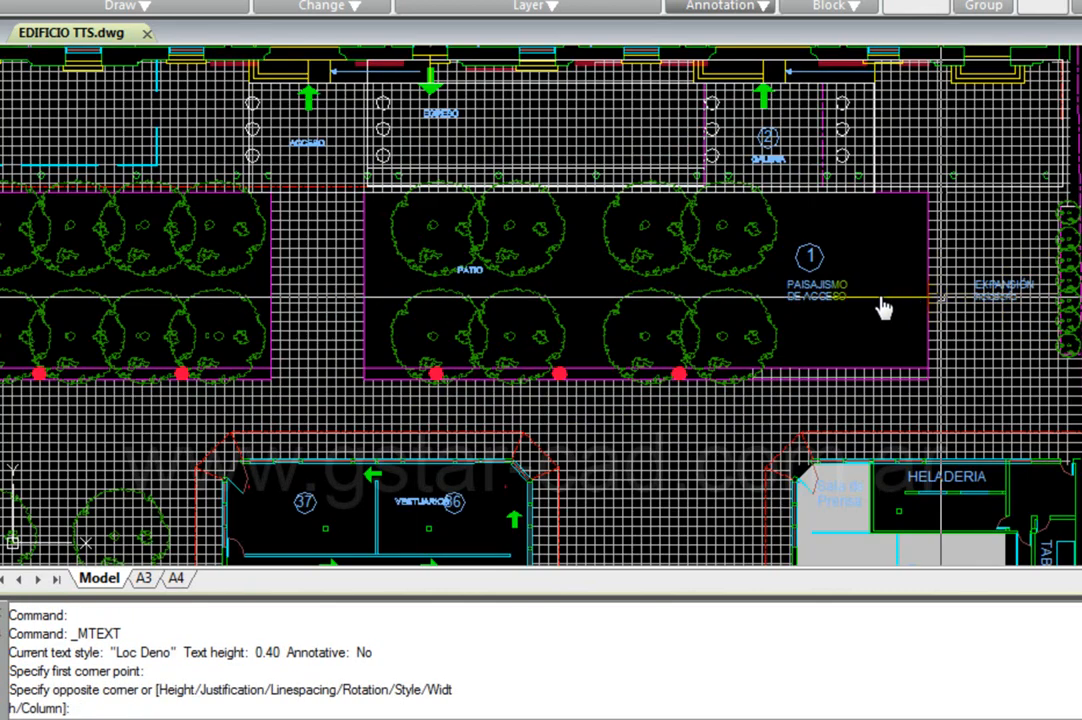
{"action": "scroll", "coordinate": [884, 310], "scroll_direction": "up", "scroll_amount": 2}
{"action": "scroll", "coordinate": [997, 229], "scroll_direction": "down", "scroll_amount": 5}
{"action": "scroll", "coordinate": [855, 241], "scroll_direction": "down", "scroll_amount": 5}
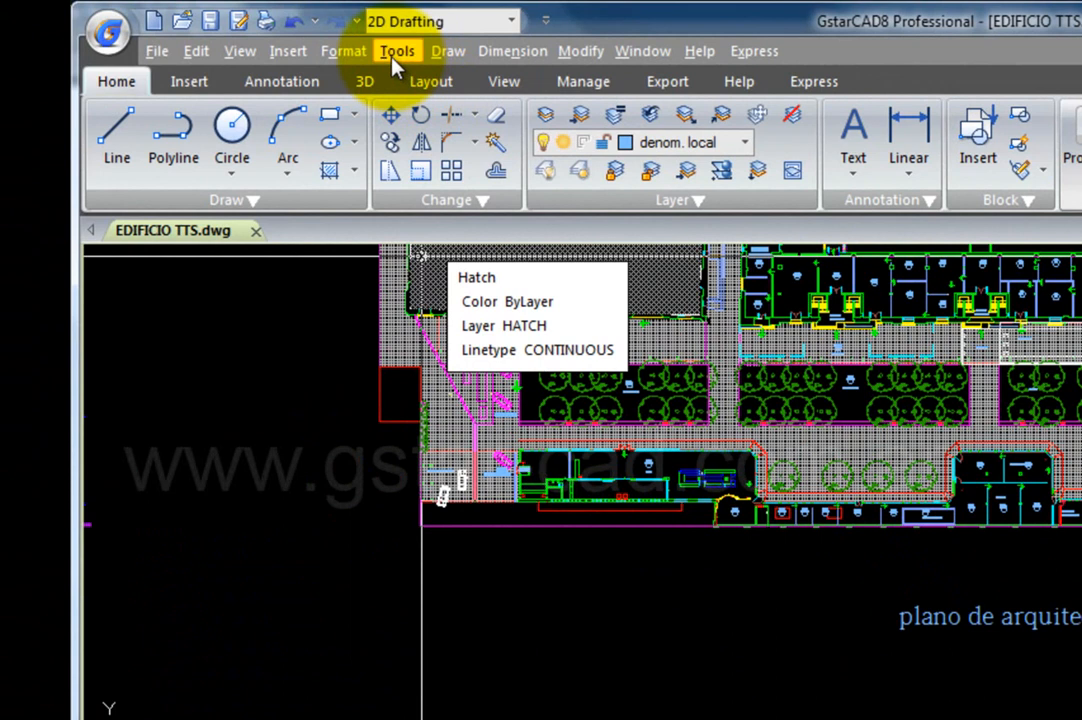
Step: Create a new text style named ARQ 1
{"action": "left_click", "coordinate": [352, 54]}
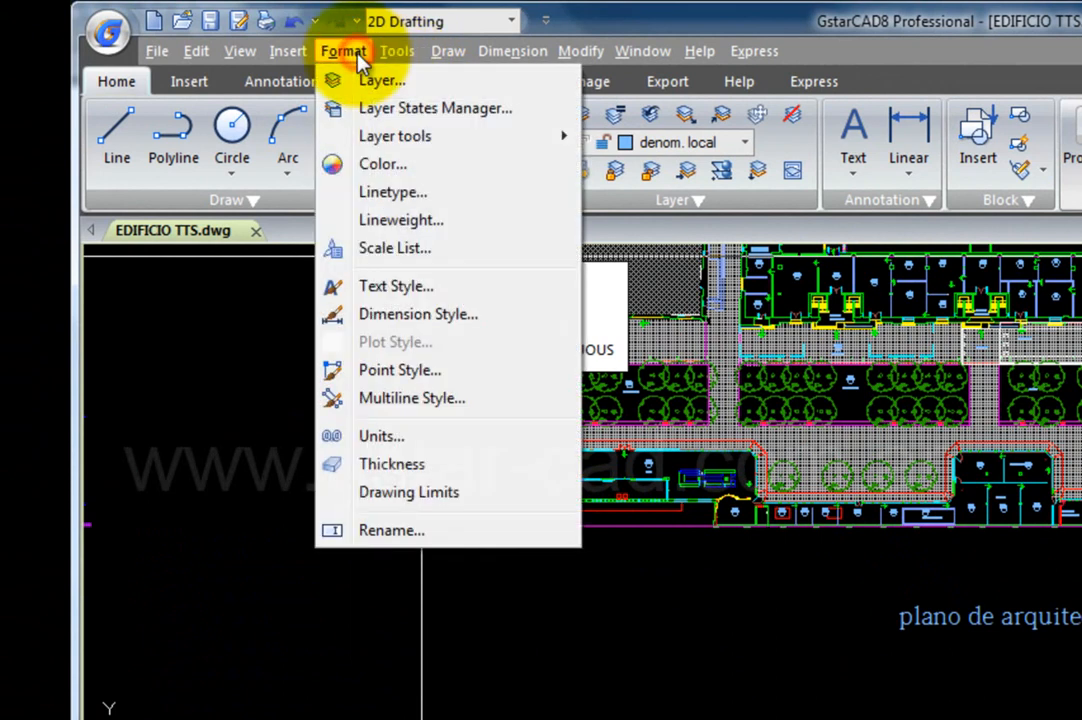
{"action": "left_click", "coordinate": [368, 286]}
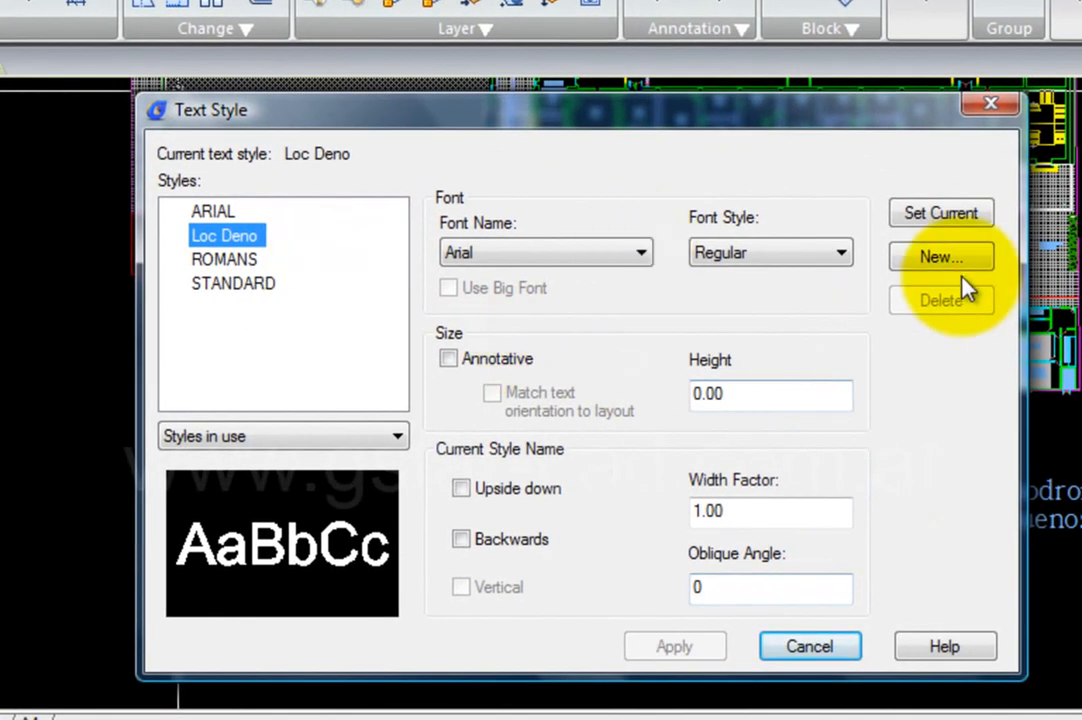
{"action": "left_click", "coordinate": [940, 257]}
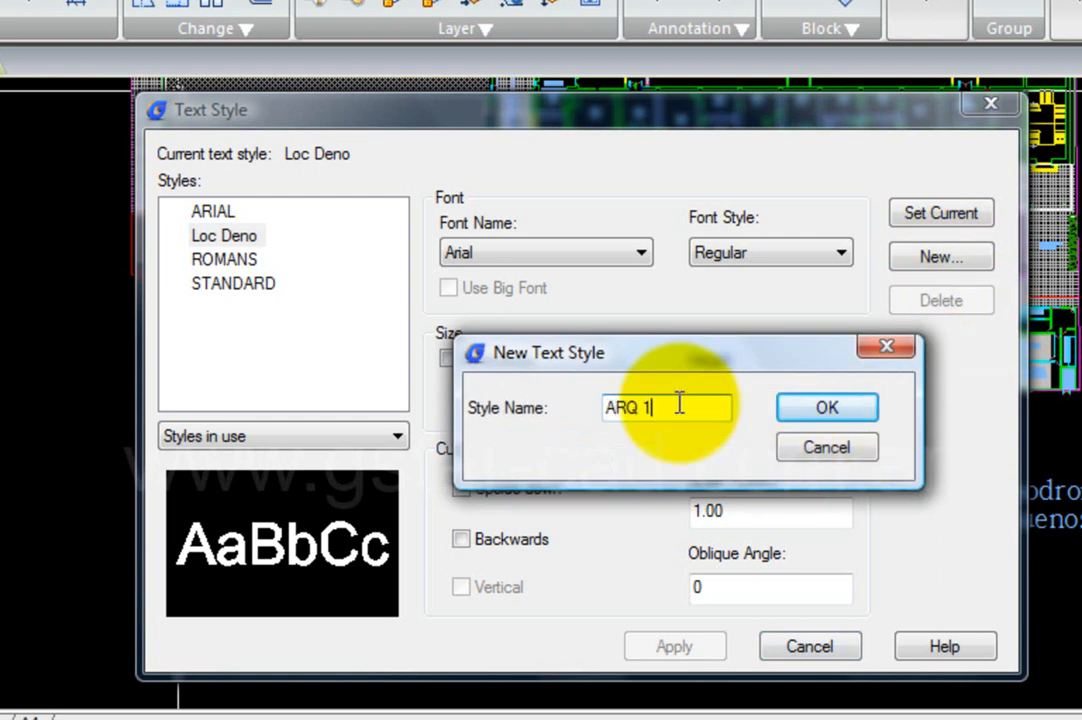
{"action": "type", "text": "ARQ 1"}
{"action": "left_click", "coordinate": [827, 407]}
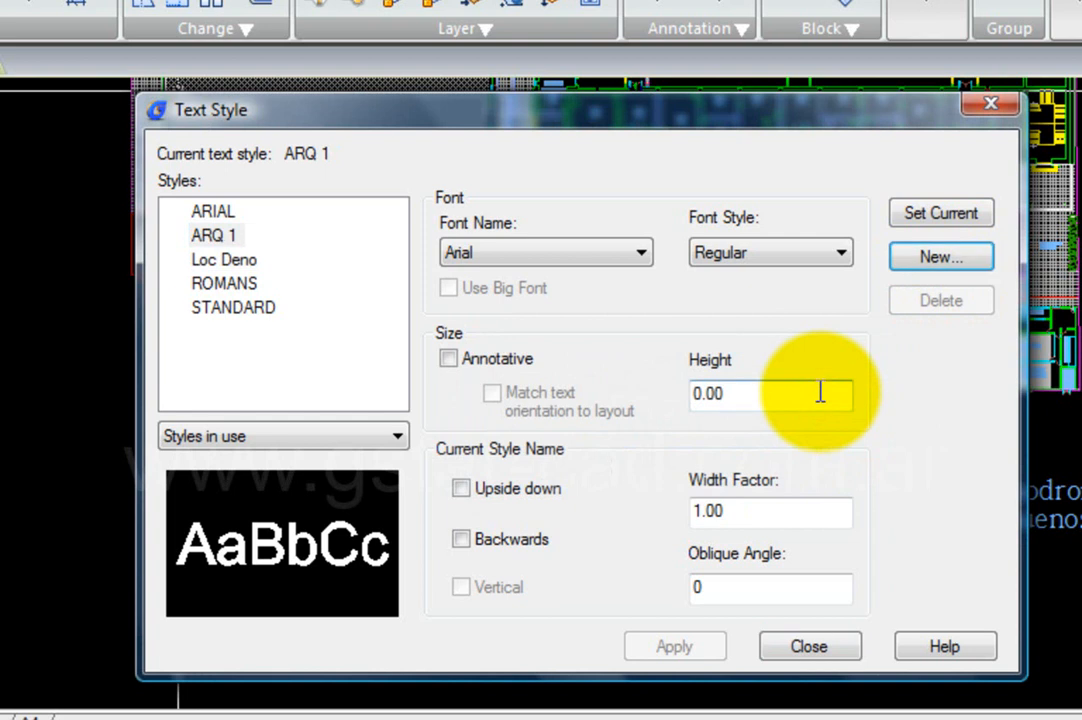
Step: Try the Britannic Bold and Estrangelo Edessa fonts for the ARQ 1 text style
{"action": "left_click", "coordinate": [570, 255]}
{"action": "scroll", "coordinate": [562, 300], "scroll_direction": "down", "scroll_amount": 1}
{"action": "scroll", "coordinate": [556, 309], "scroll_direction": "down", "scroll_amount": 2}
{"action": "scroll", "coordinate": [555, 355], "scroll_direction": "down", "scroll_amount": 1}
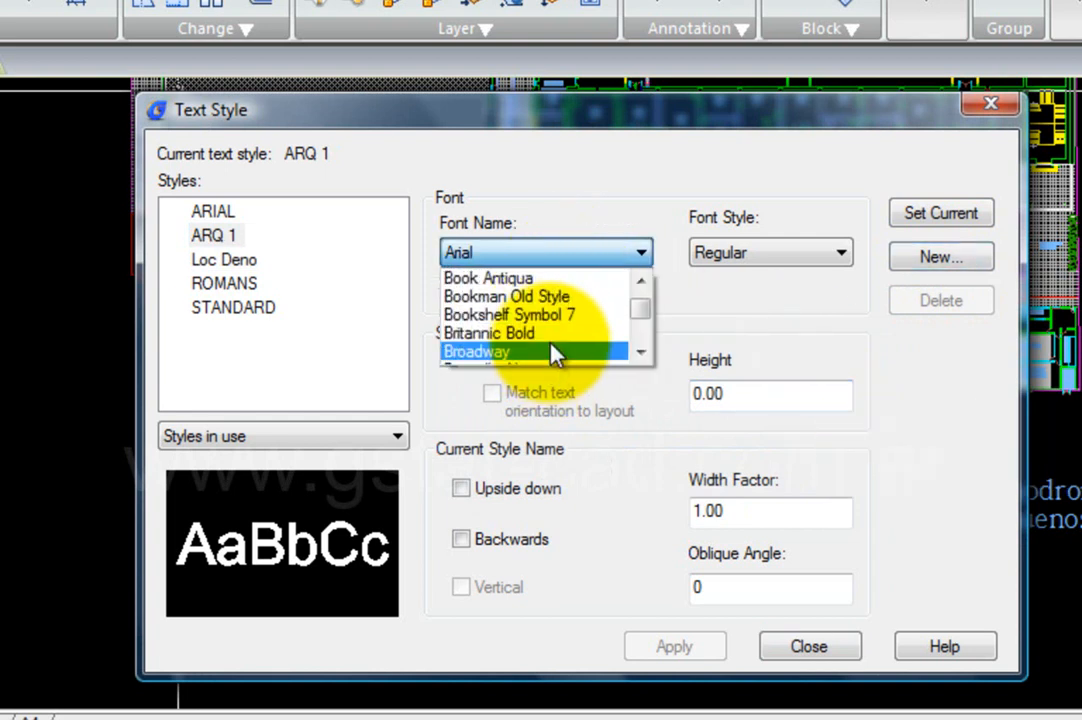
{"action": "left_click", "coordinate": [553, 335]}
{"action": "left_click", "coordinate": [535, 252]}
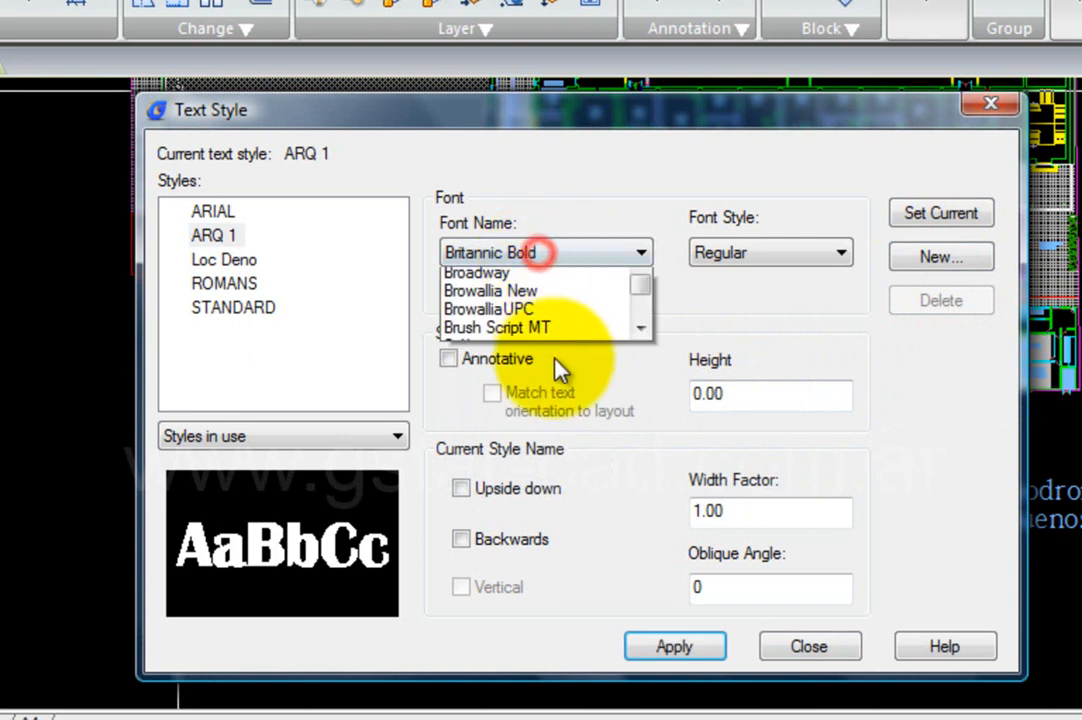
{"action": "left_click", "coordinate": [555, 334]}
{"action": "left_click", "coordinate": [536, 253]}
{"action": "scroll", "coordinate": [557, 358], "scroll_direction": "down", "scroll_amount": 1}
{"action": "scroll", "coordinate": [557, 350], "scroll_direction": "down", "scroll_amount": 3}
{"action": "left_click", "coordinate": [555, 336]}
{"action": "left_click", "coordinate": [551, 253]}
{"action": "scroll", "coordinate": [555, 360], "scroll_direction": "down", "scroll_amount": 4}
{"action": "left_click", "coordinate": [553, 350]}
Step: Set the ARQ 1 style's font to Gisha with the Italic font style
{"action": "left_click", "coordinate": [552, 253]}
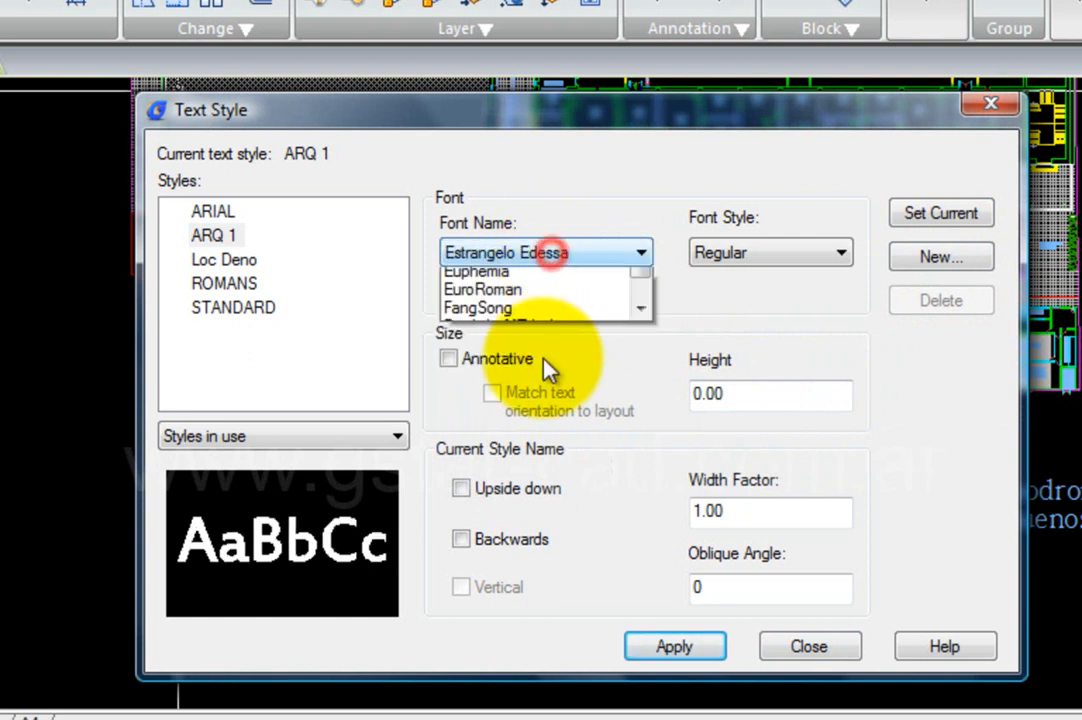
{"action": "scroll", "coordinate": [545, 360], "scroll_direction": "down", "scroll_amount": 2}
{"action": "left_click", "coordinate": [541, 350]}
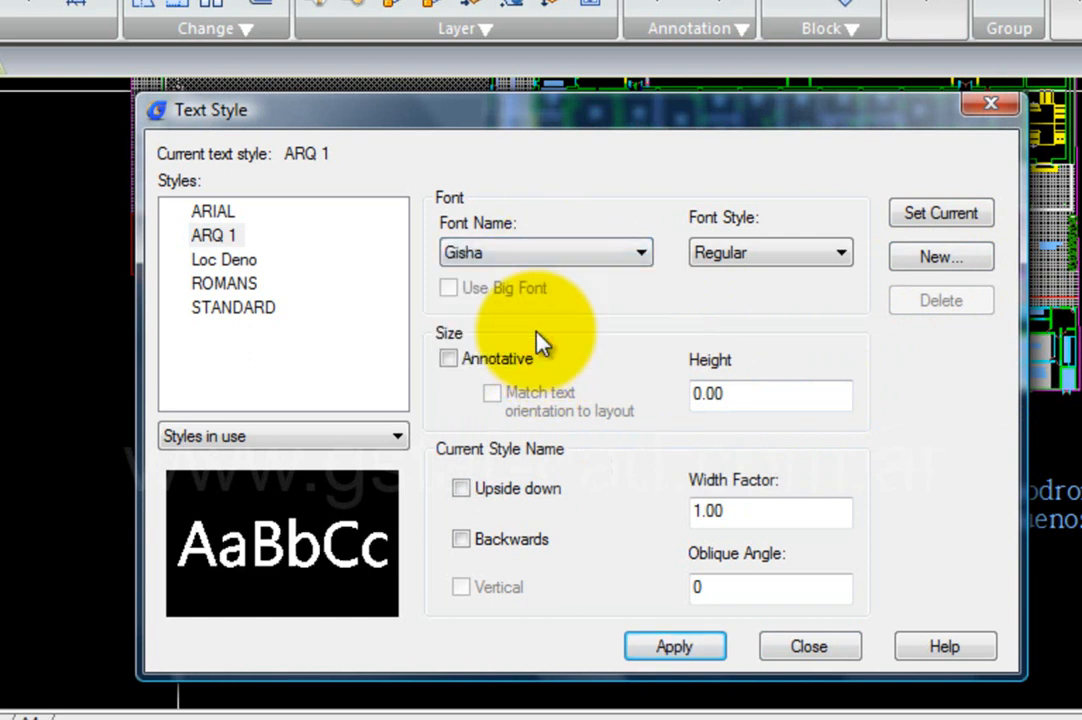
{"action": "left_click", "coordinate": [749, 268]}
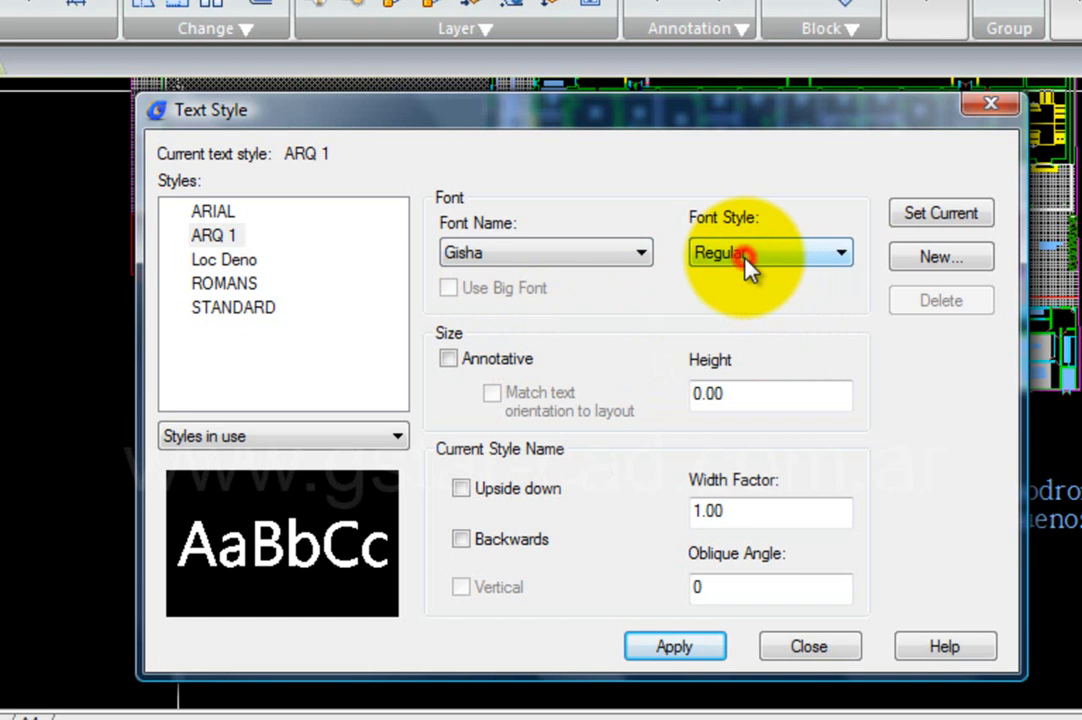
{"action": "left_click", "coordinate": [740, 316]}
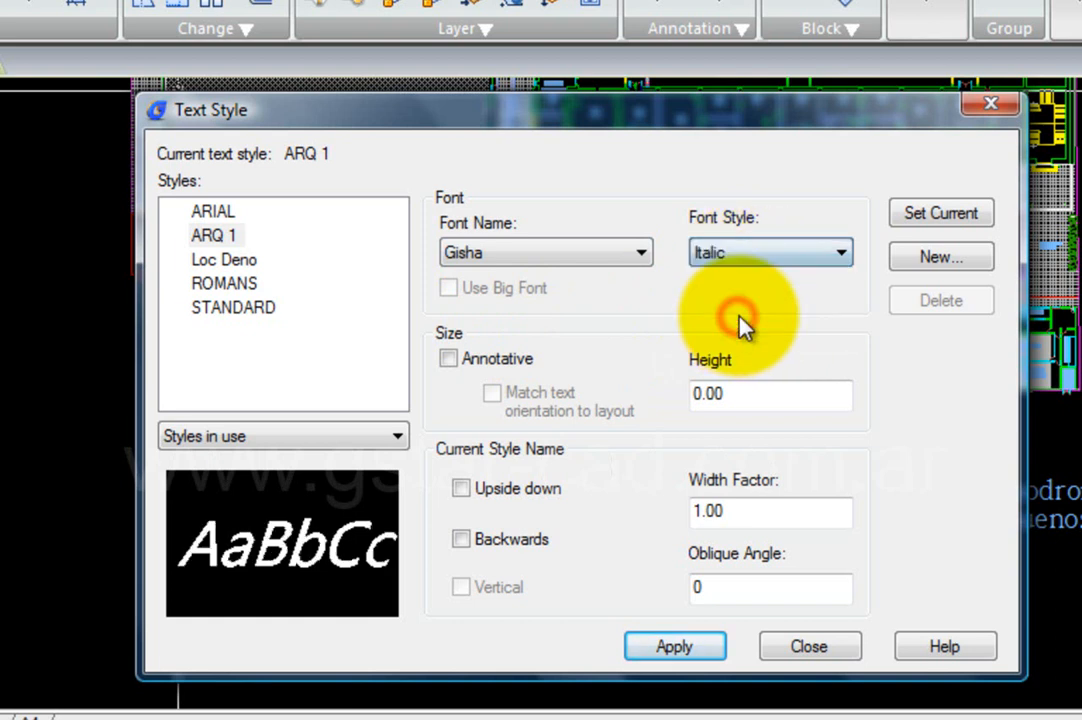
Step: Give the ARQ 1 style a height of 1 and a width factor of 1, and apply the style settings
{"action": "left_click_drag", "start_coordinate": [755, 395], "coordinate": [600, 410]}
{"action": "type", "text": "1"}
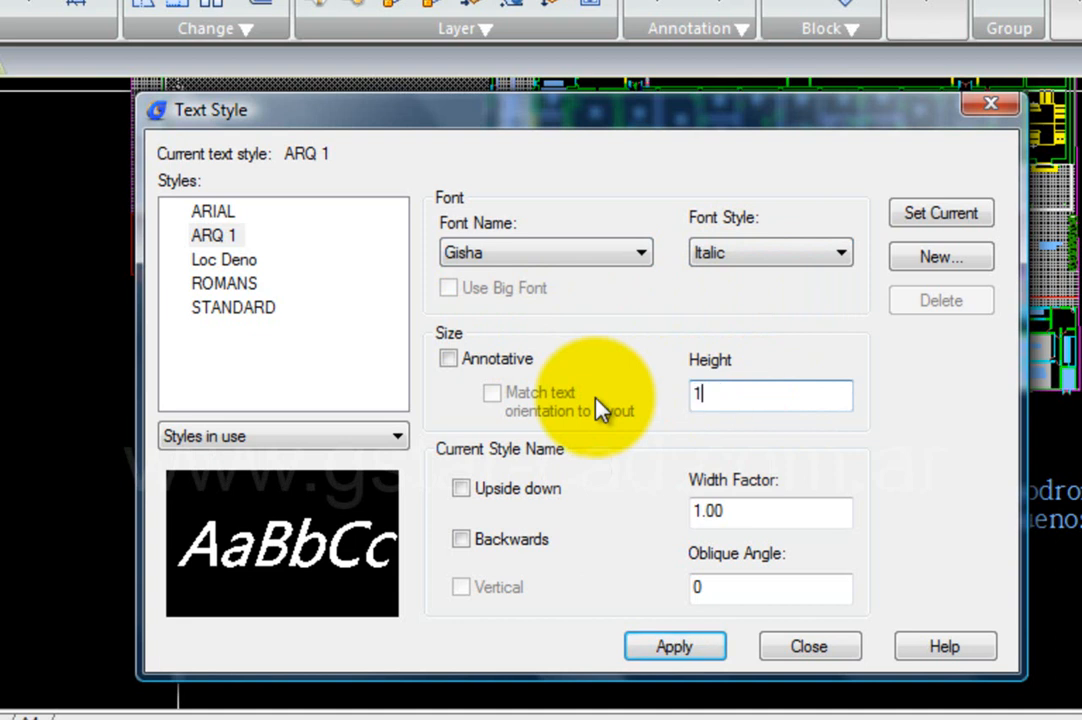
{"action": "left_click_drag", "start_coordinate": [741, 506], "coordinate": [580, 510]}
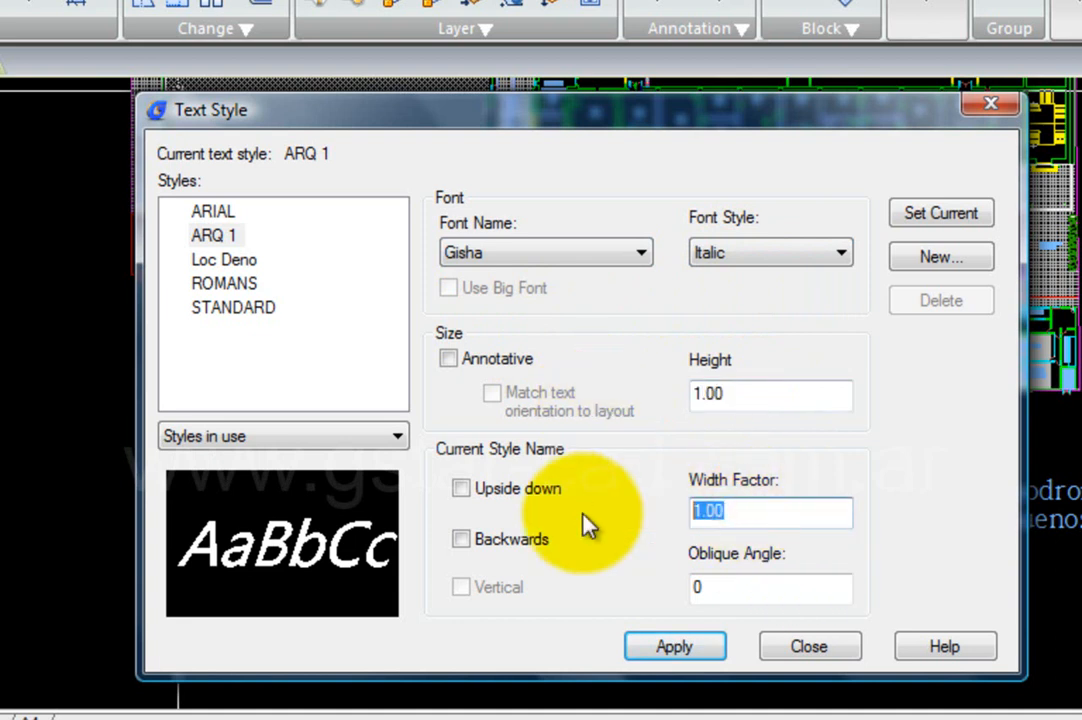
{"action": "type", "text": "1"}
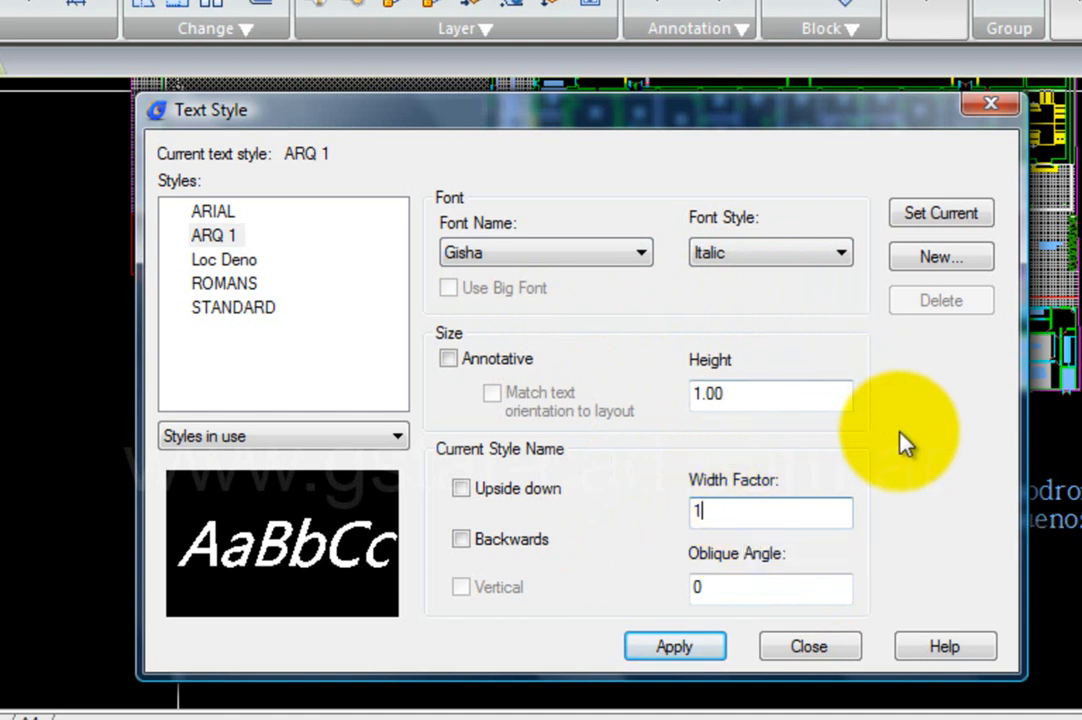
{"action": "left_click", "coordinate": [691, 655]}
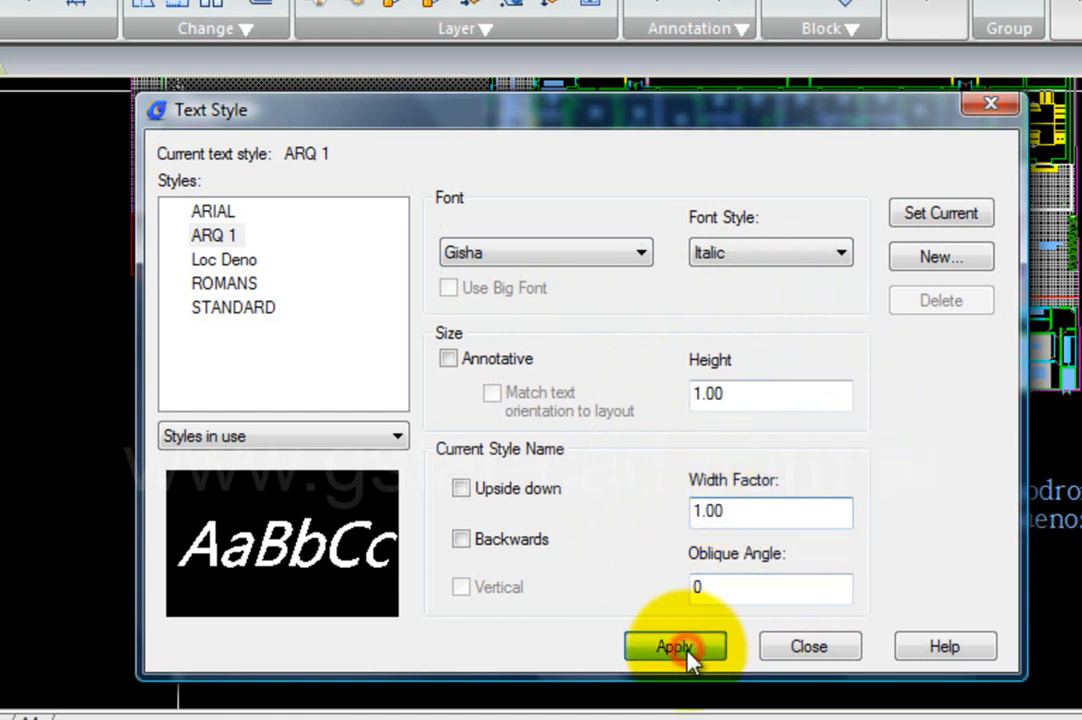
{"action": "left_click", "coordinate": [806, 650]}
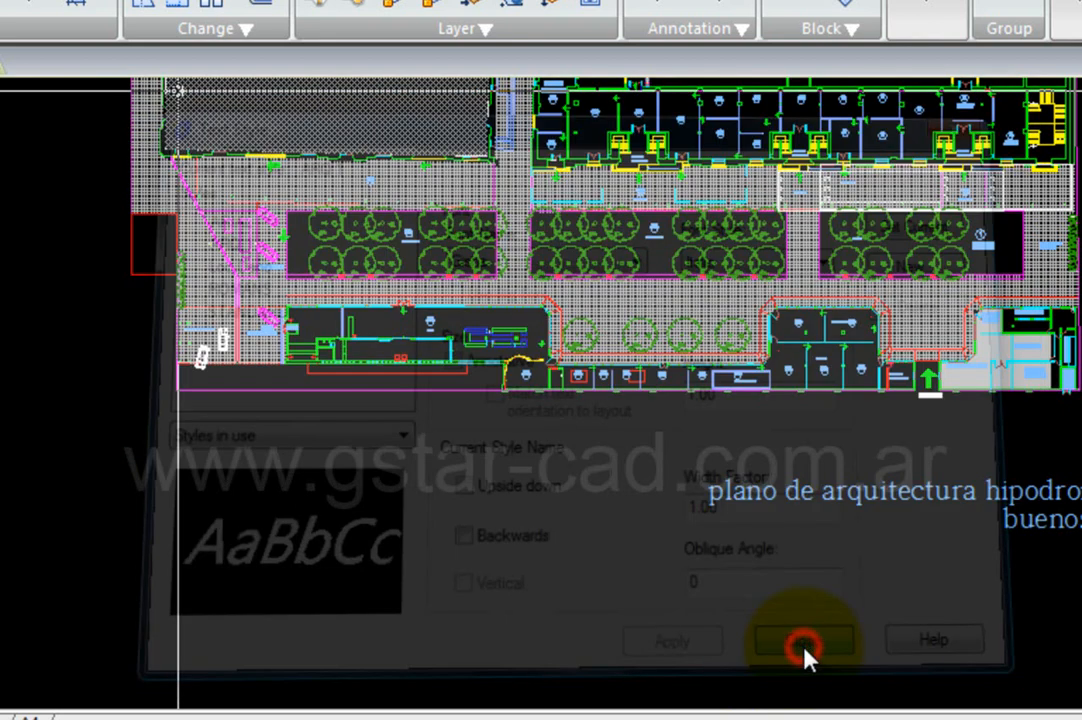
Step: Select ARQ 1 as the current text style for new annotations
{"action": "scroll", "coordinate": [678, 515], "scroll_direction": "down", "scroll_amount": 2}
{"action": "mouse_move", "coordinate": [666, 497]}
{"action": "middle_mouse_down"}
{"action": "mouse_move", "coordinate": [790, 308]}
{"action": "mouse_move", "coordinate": [823, 303]}
{"action": "middle_mouse_up"}
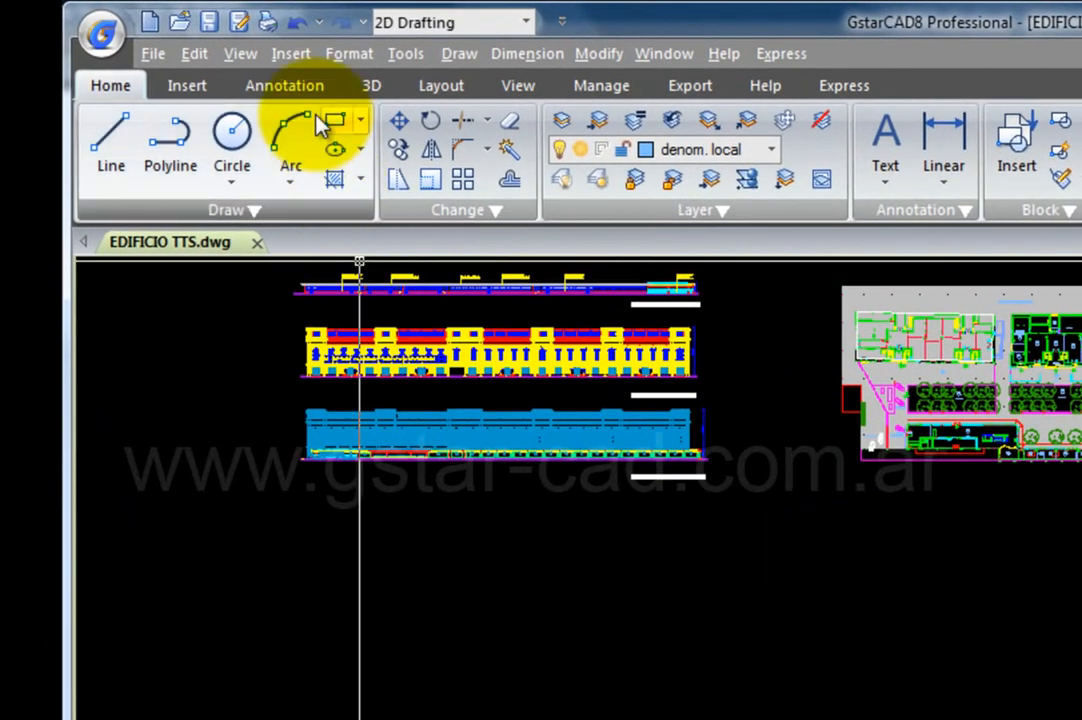
{"action": "left_click", "coordinate": [290, 85]}
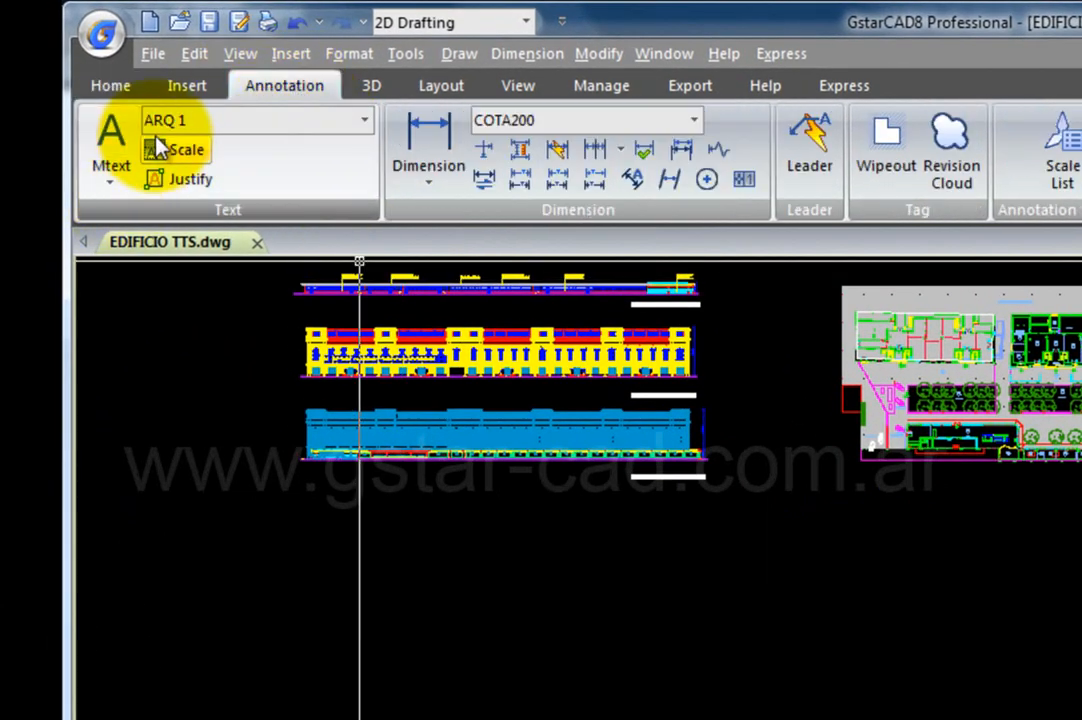
{"action": "left_click", "coordinate": [218, 124]}
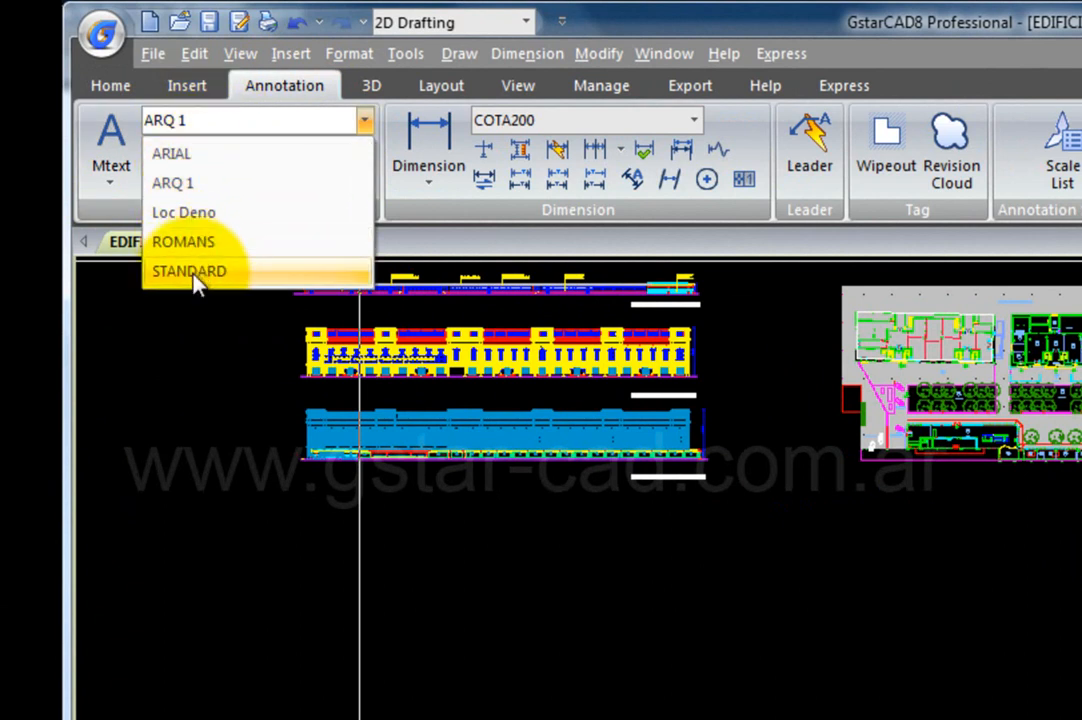
{"action": "left_click", "coordinate": [182, 190]}
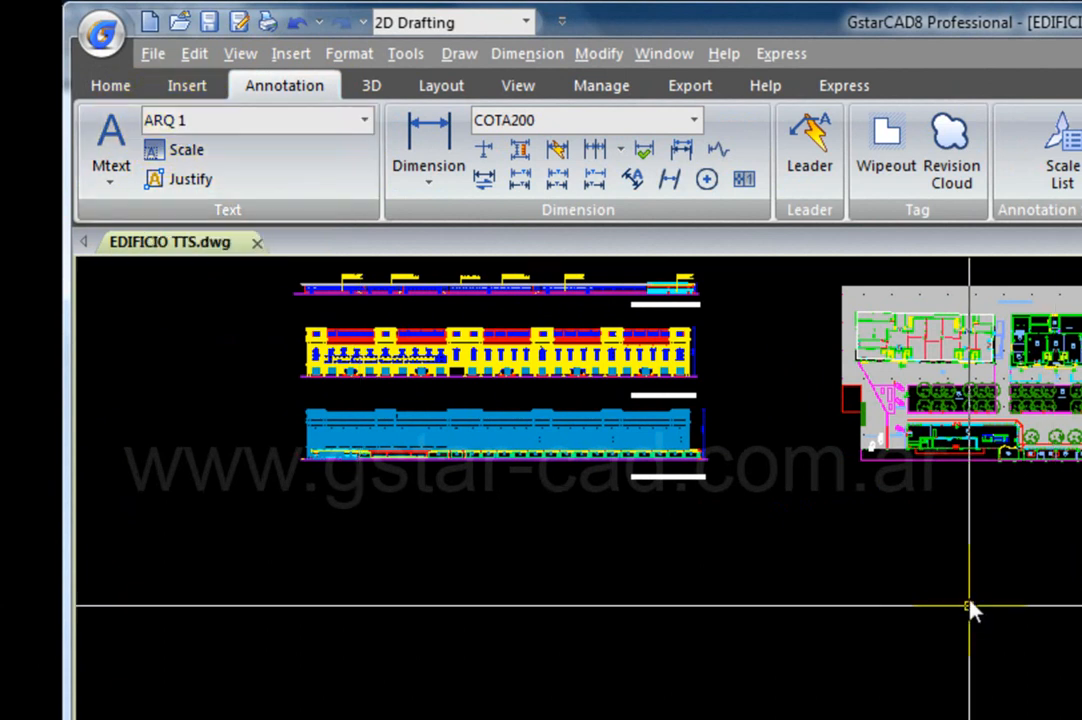
Step: Add the single-line text "PLANO DE ARQUITECTURA" in the empty area below the floor plan, using the default rotation
{"action": "left_click", "coordinate": [110, 182]}
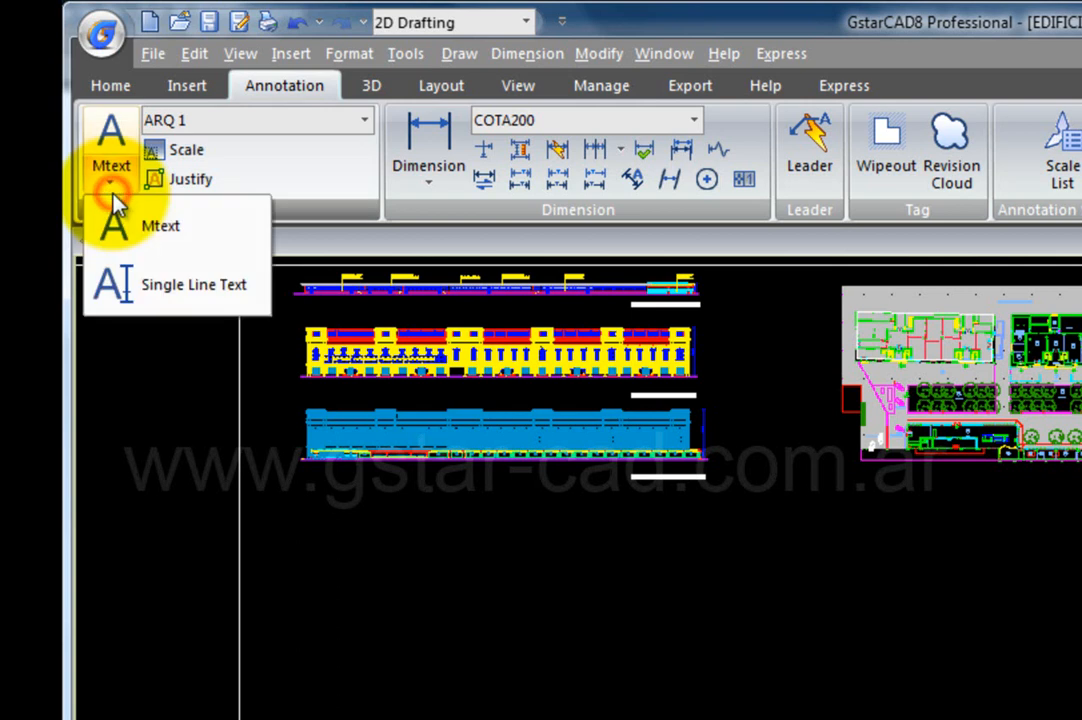
{"action": "left_click", "coordinate": [145, 288]}
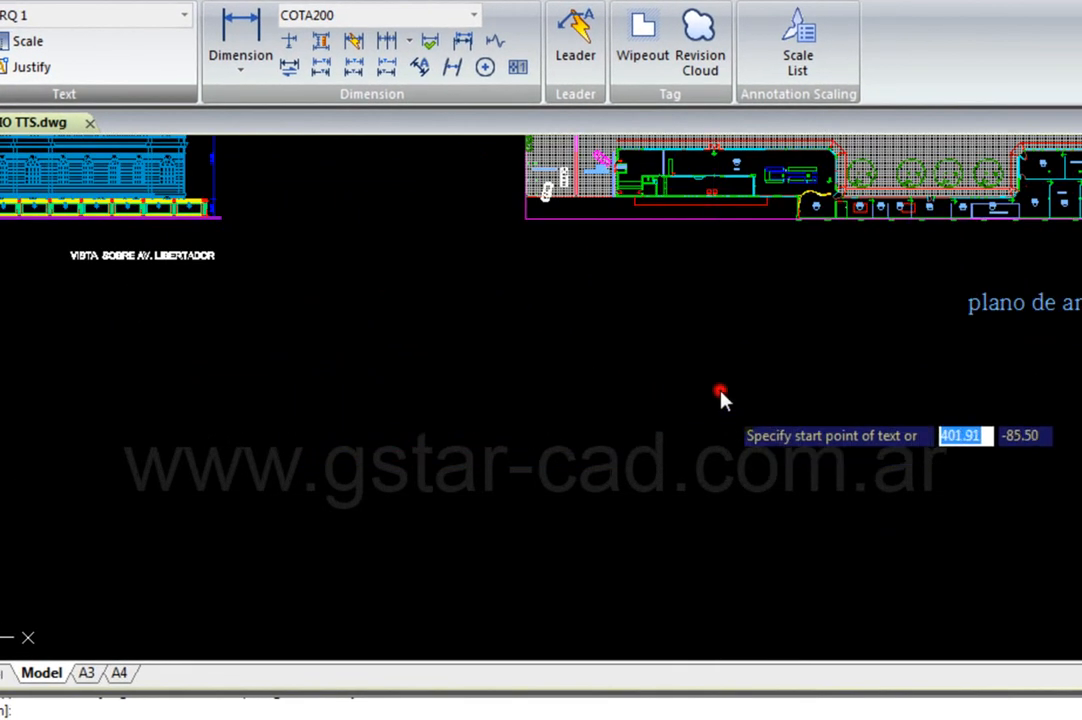
{"action": "left_click", "coordinate": [720, 391]}
{"action": "key", "text": "Return"}
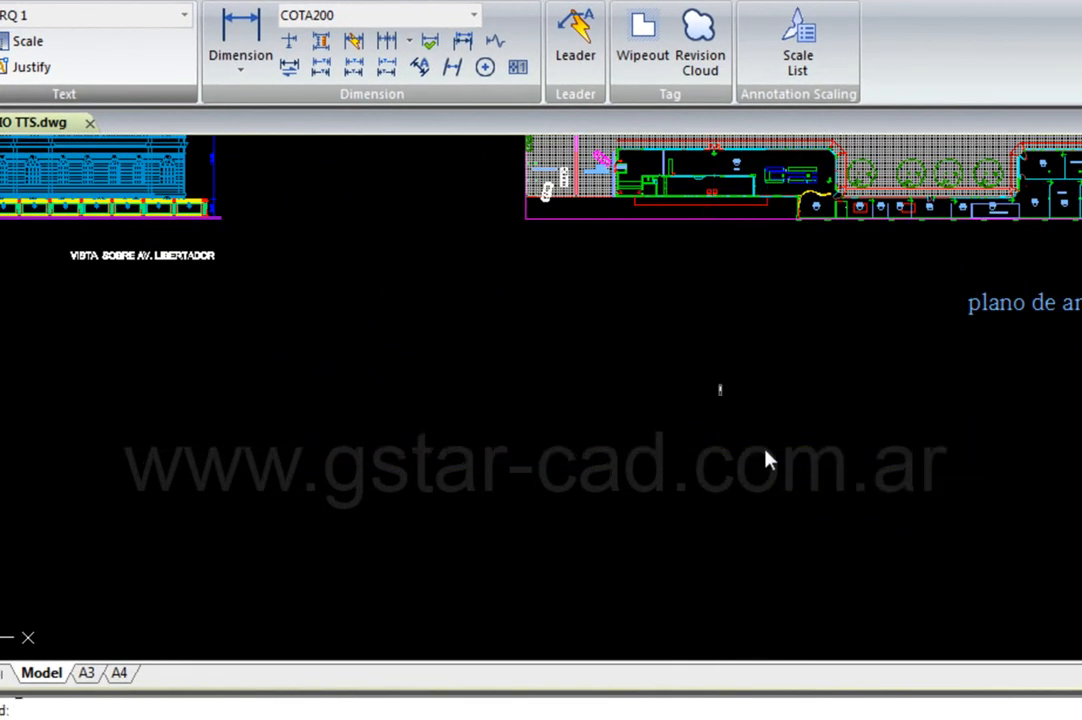
{"action": "scroll", "coordinate": [724, 395], "scroll_direction": "up", "scroll_amount": 5}
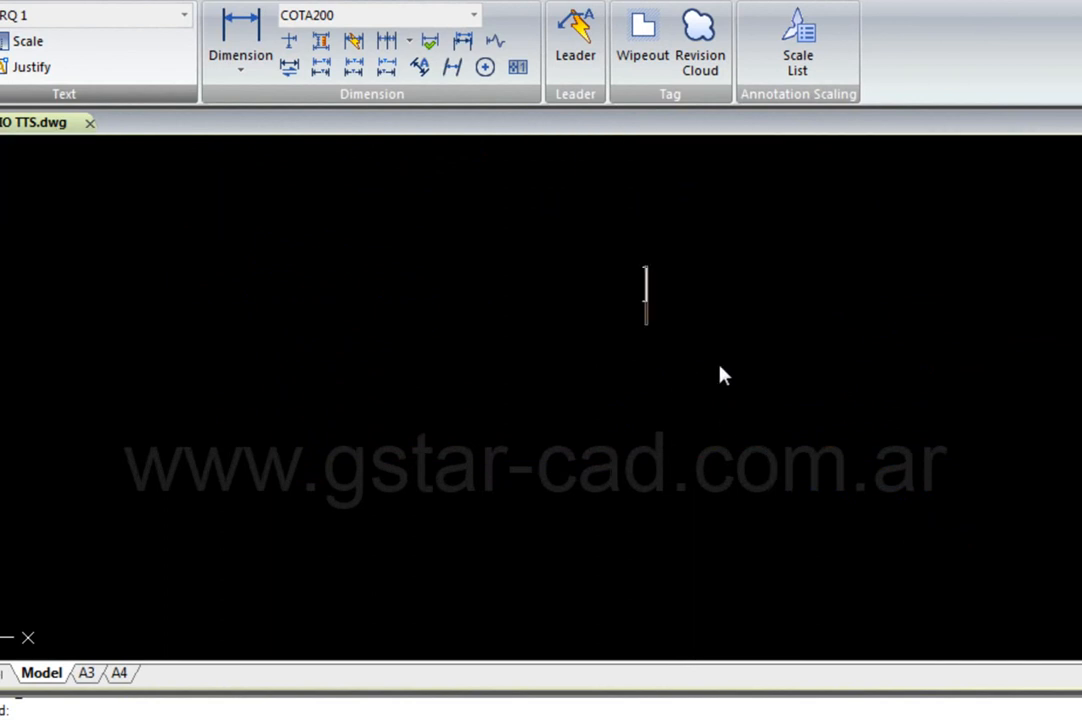
{"action": "type", "text": "PLANO DE ARQUITEC"}
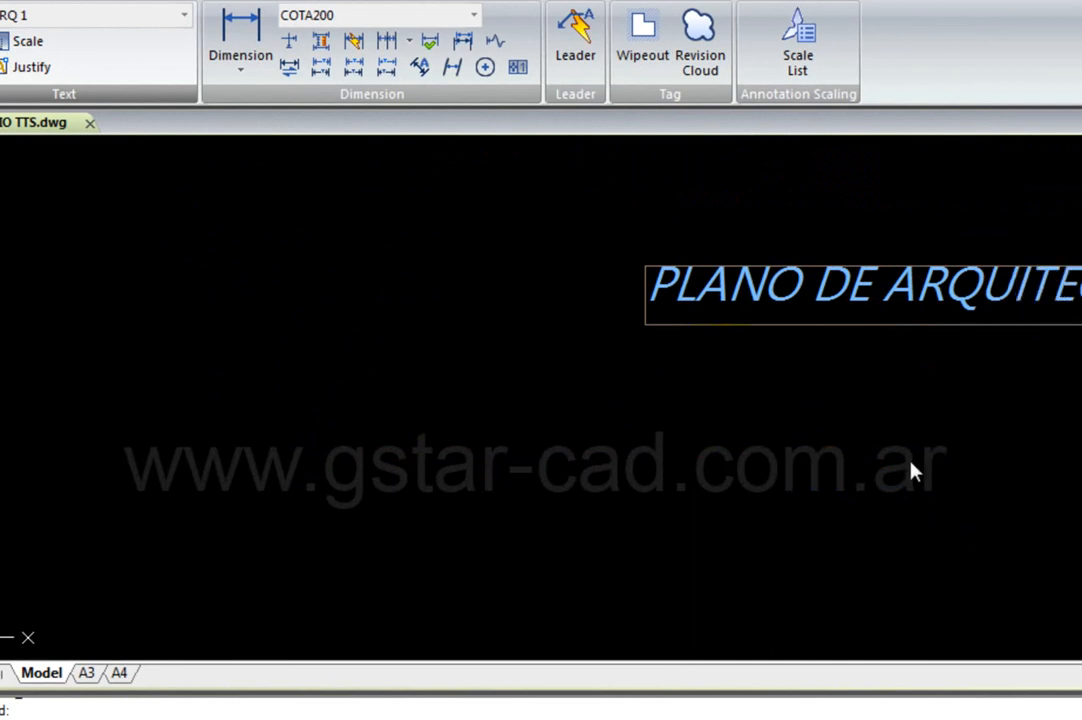
{"action": "mouse_move", "coordinate": [911, 462]}
{"action": "middle_mouse_down"}
{"action": "mouse_move", "coordinate": [813, 454]}
{"action": "mouse_move", "coordinate": [519, 498]}
{"action": "middle_mouse_up"}
{"action": "left_click_drag", "start_coordinate": [268, 329], "coordinate": [885, 330]}
{"action": "left_click", "coordinate": [676, 388]}
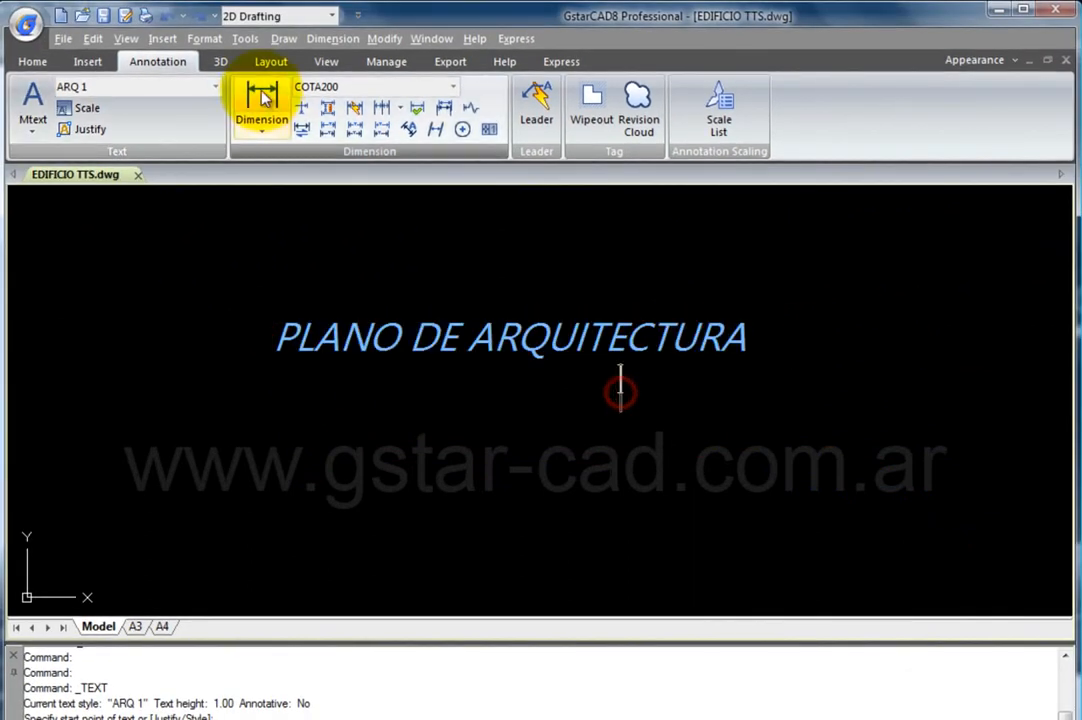
Step: End the text entry and make 01 the current layer
{"action": "left_click", "coordinate": [33, 61]}
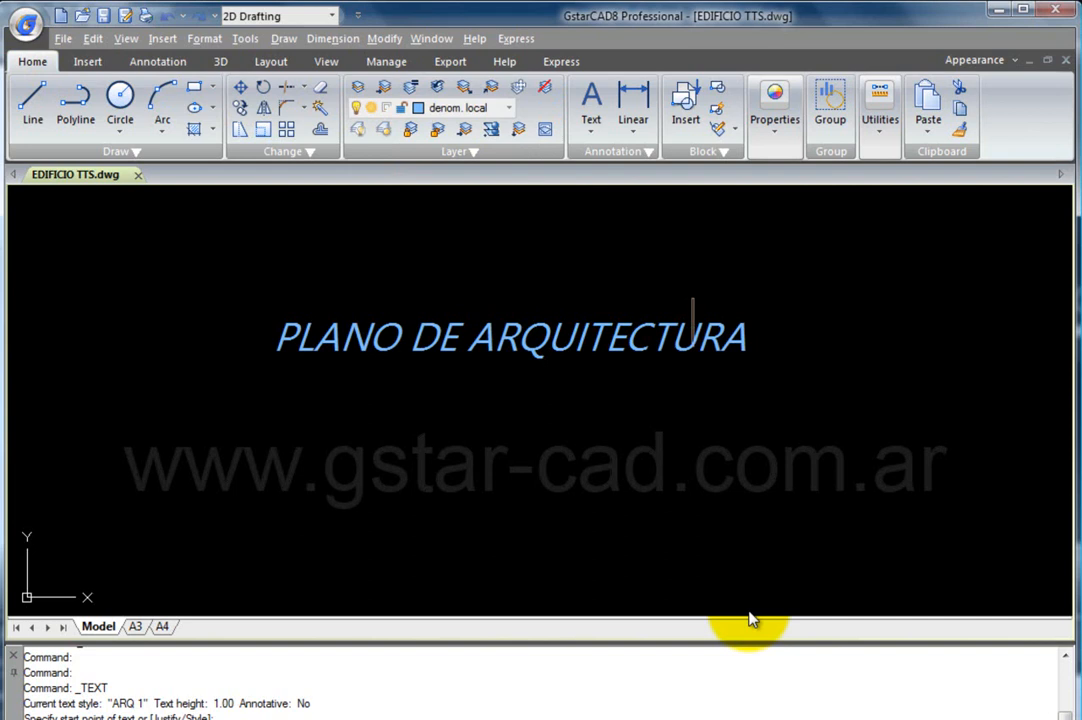
{"action": "left_click", "coordinate": [472, 107]}
{"action": "scroll", "coordinate": [466, 237], "scroll_direction": "up", "scroll_amount": 2}
{"action": "scroll", "coordinate": [476, 272], "scroll_direction": "up", "scroll_amount": 4}
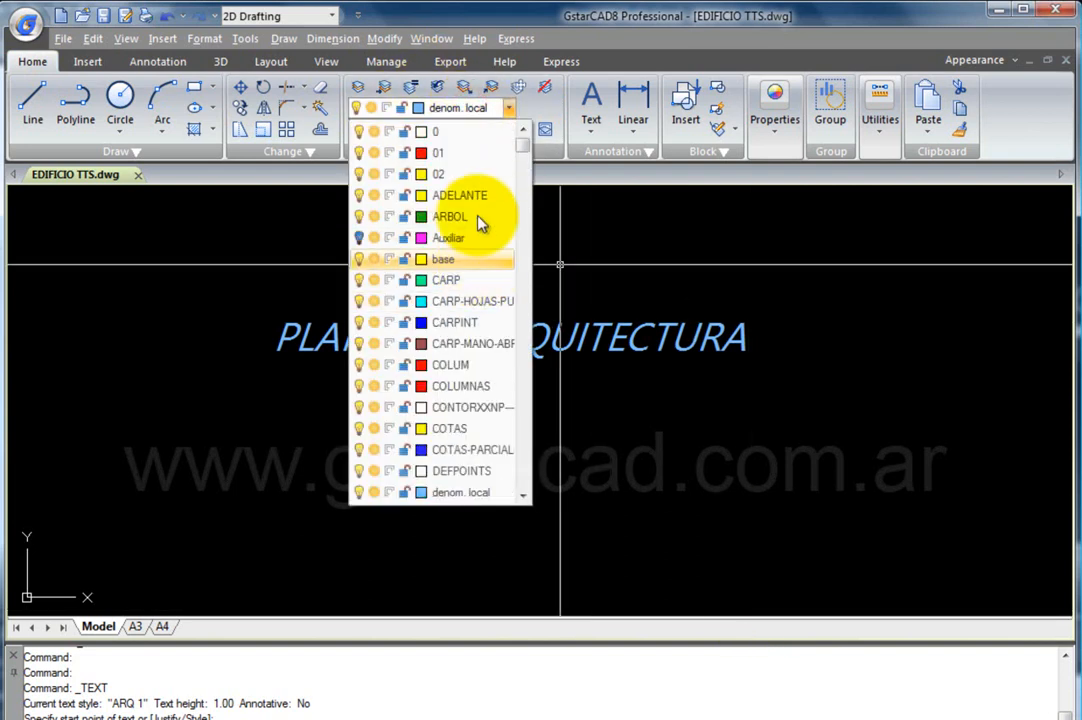
{"action": "left_click", "coordinate": [478, 145]}
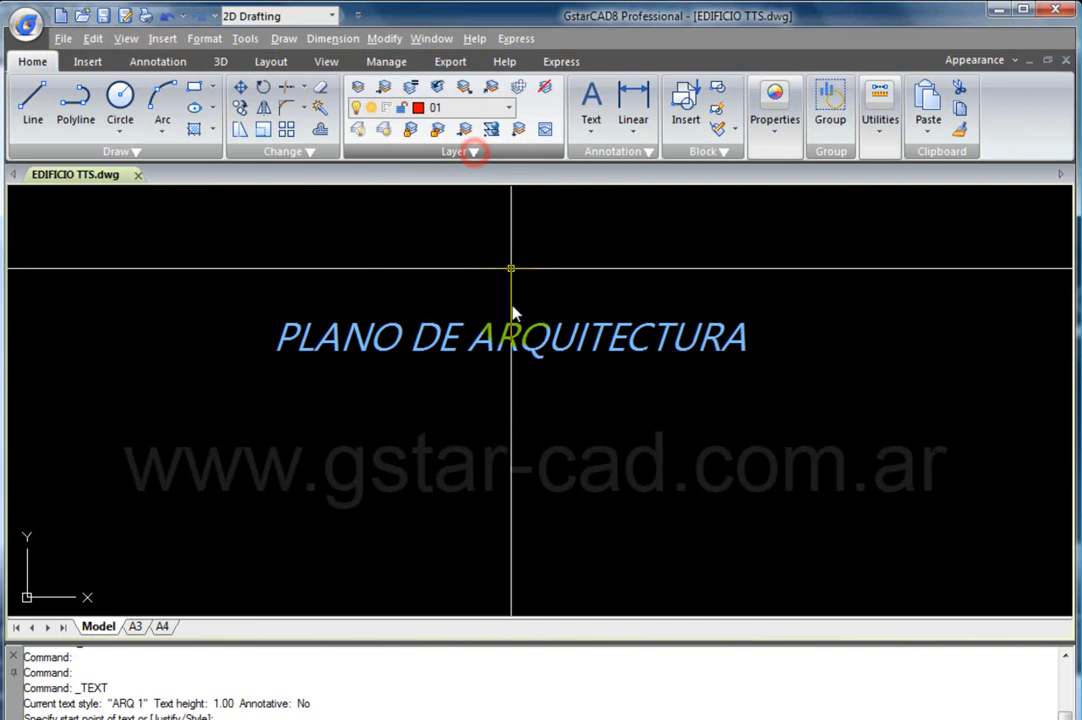
Step: Add the single-line sample text "FGHGHJGJ" below "PLANO DE ARQUITECTURA" on the red layer 01, using the default rotation
{"action": "left_click", "coordinate": [595, 138]}
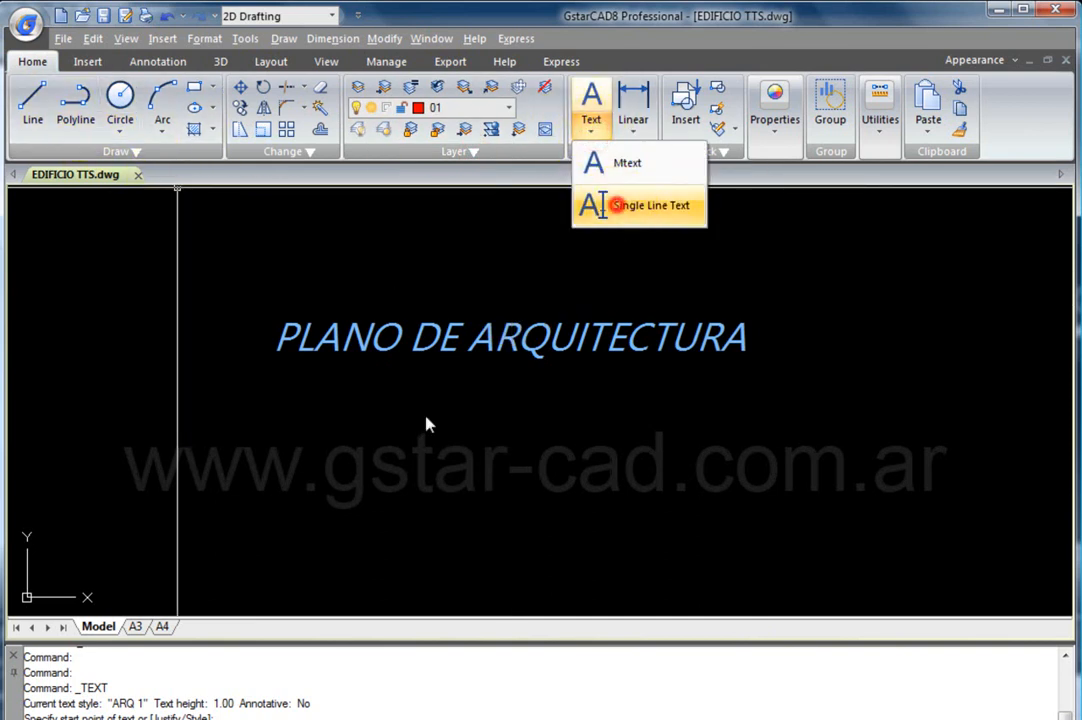
{"action": "left_click", "coordinate": [596, 205]}
{"action": "left_click", "coordinate": [358, 418]}
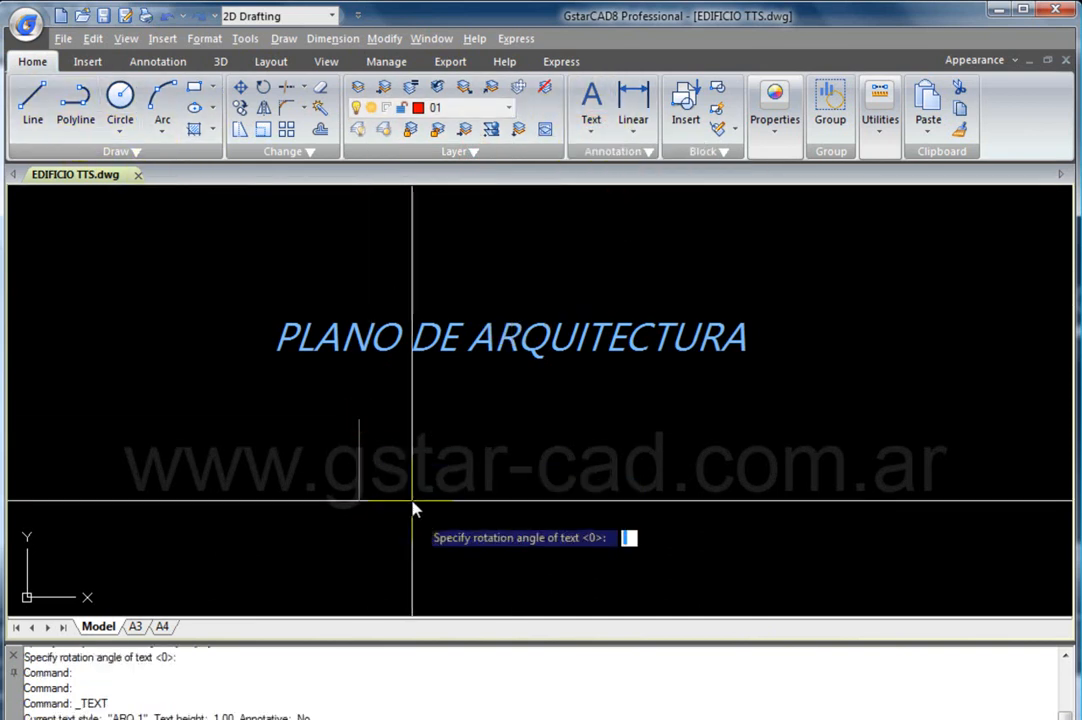
{"action": "key", "text": "Return"}
{"action": "type", "text": "FGHGHJGJ"}
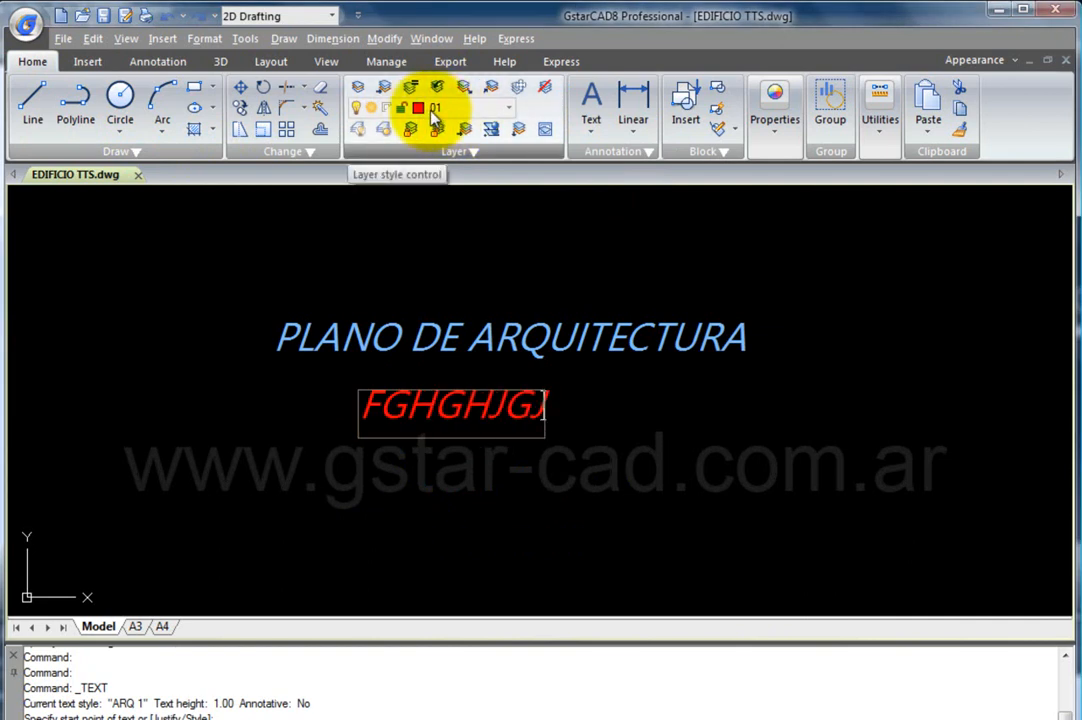
{"action": "left_click", "coordinate": [575, 543]}
{"action": "key", "text": "Return"}
Step: Move the "PLANO DE ARQUITECTURA" text to the ESCALERA layer
{"action": "left_click", "coordinate": [498, 350]}
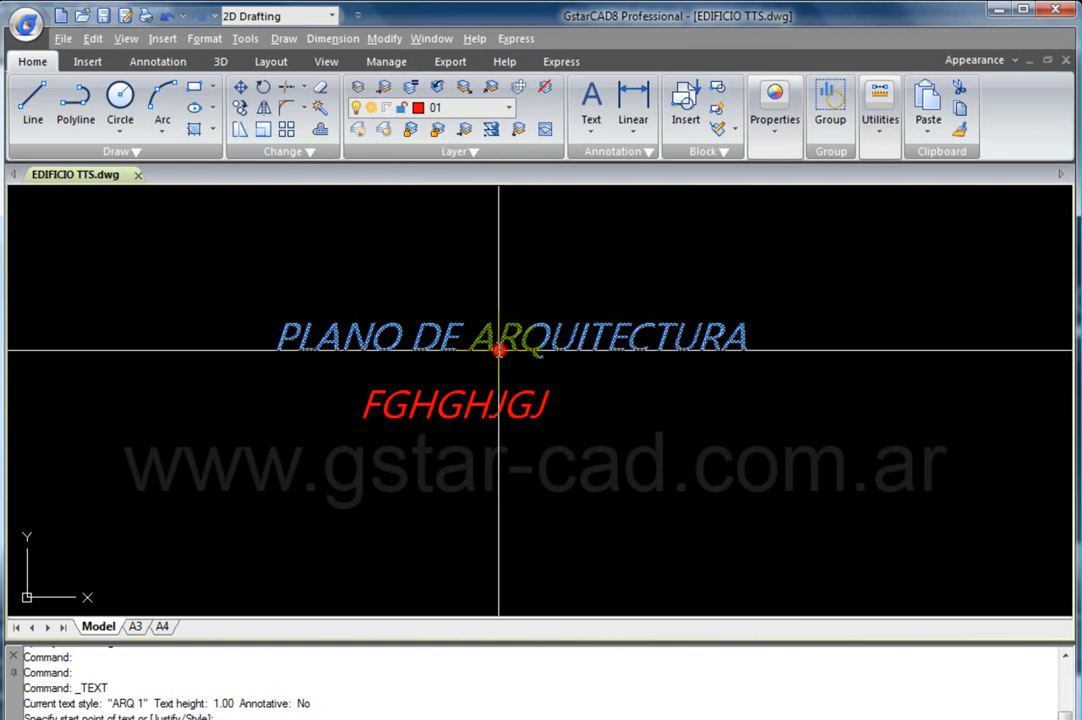
{"action": "left_click", "coordinate": [509, 109]}
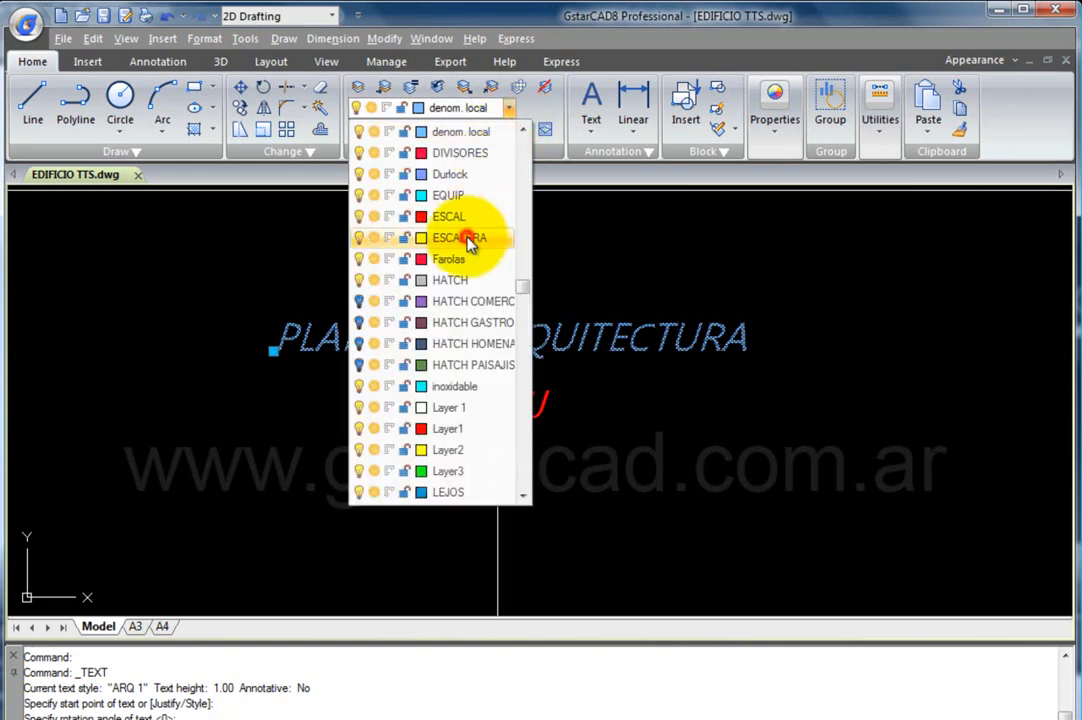
{"action": "left_click", "coordinate": [469, 240]}
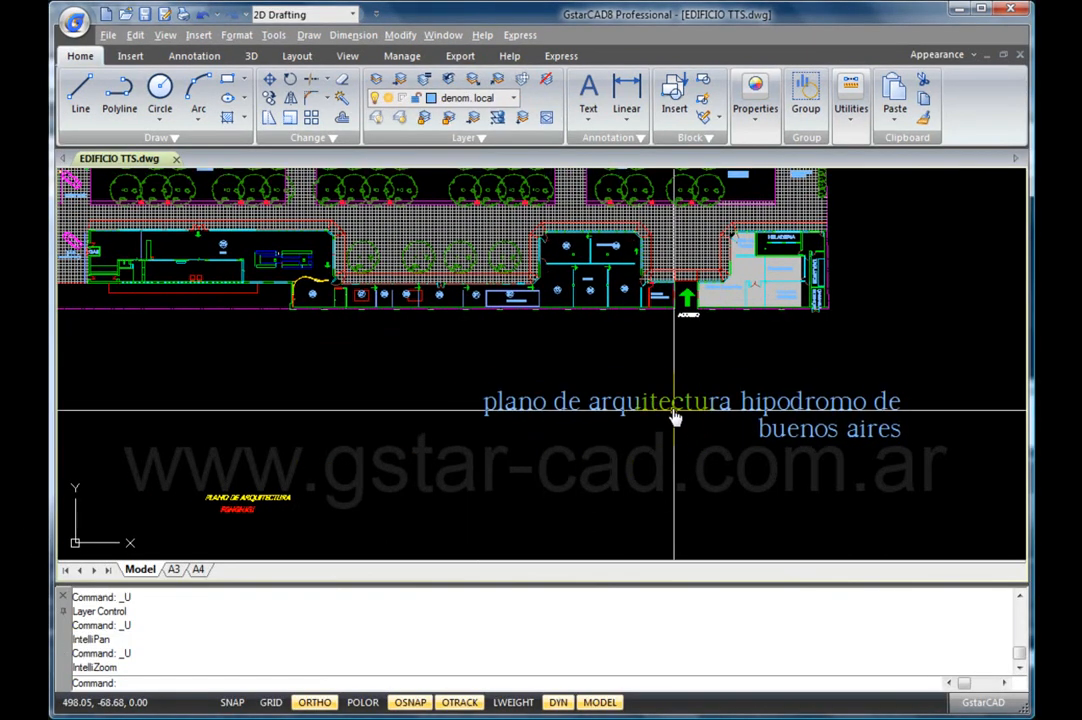
Step: Reassign the multiline text "plano de arquitectura hipodromo de buenos aires" to the red layer Layer1 and deselect it
{"action": "left_click", "coordinate": [676, 418]}
{"action": "left_click", "coordinate": [455, 98]}
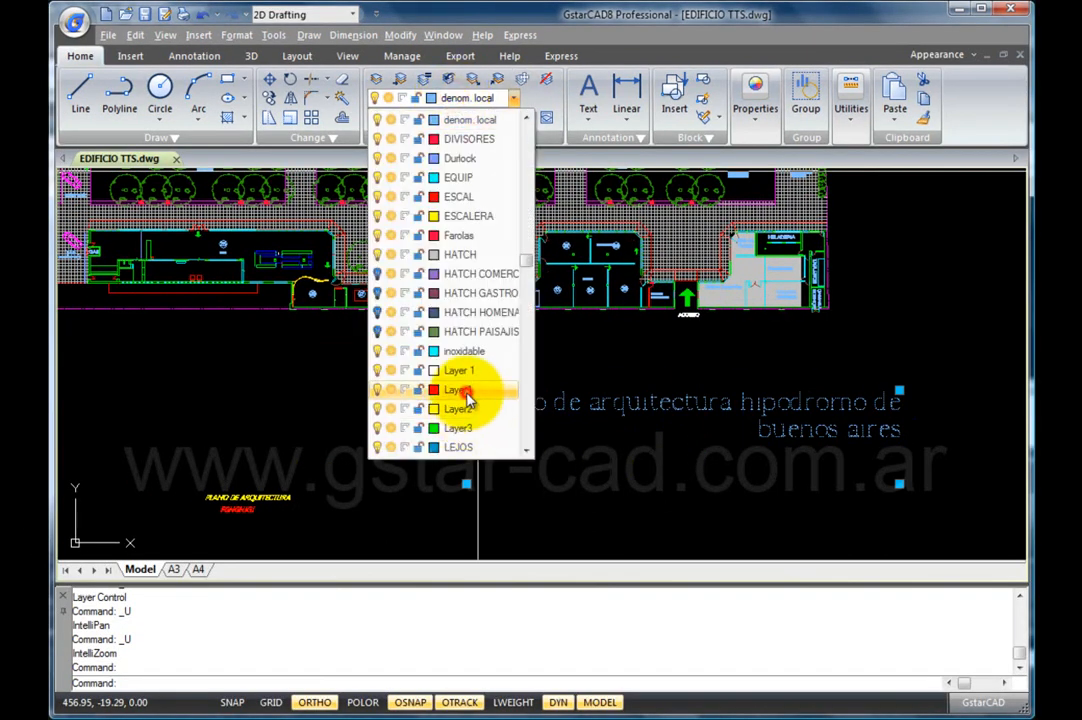
{"action": "left_click", "coordinate": [467, 392]}
{"action": "key", "text": "Escape"}
Step: Move the multiline title left and then up so it sits just below the floor plan, aligned with the plan's right edge
{"action": "scroll", "coordinate": [838, 484], "scroll_direction": "down", "scroll_amount": 3}
{"action": "left_click", "coordinate": [799, 432]}
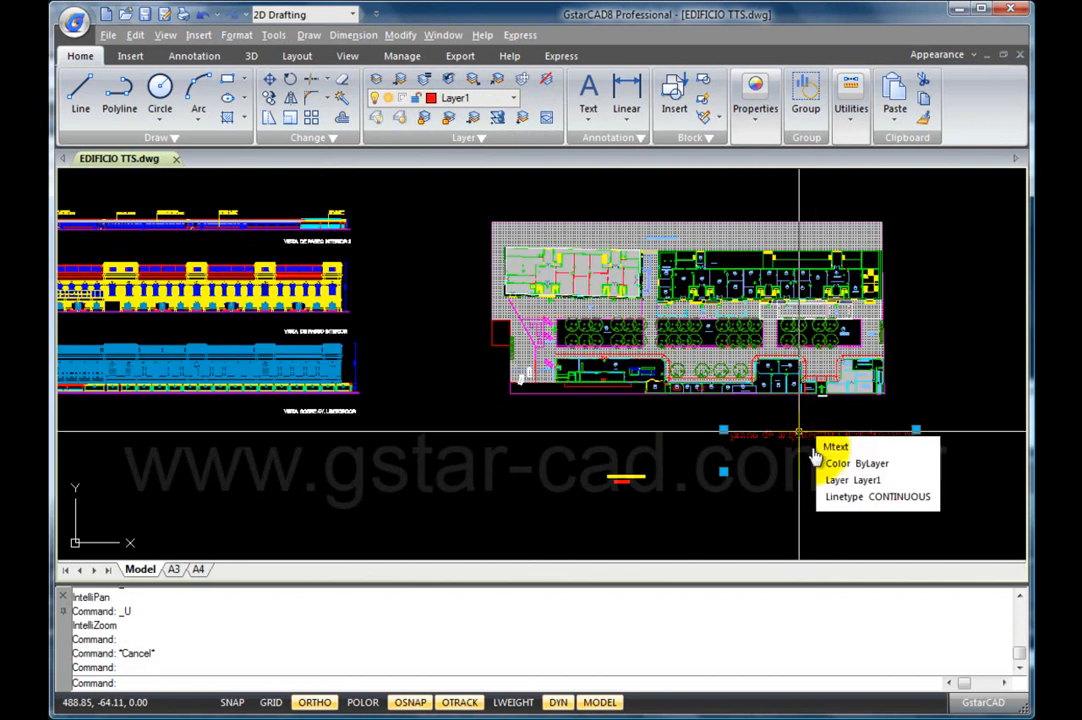
{"action": "type", "text": "m"}
{"action": "key", "text": "Return"}
{"action": "left_click", "coordinate": [809, 449]}
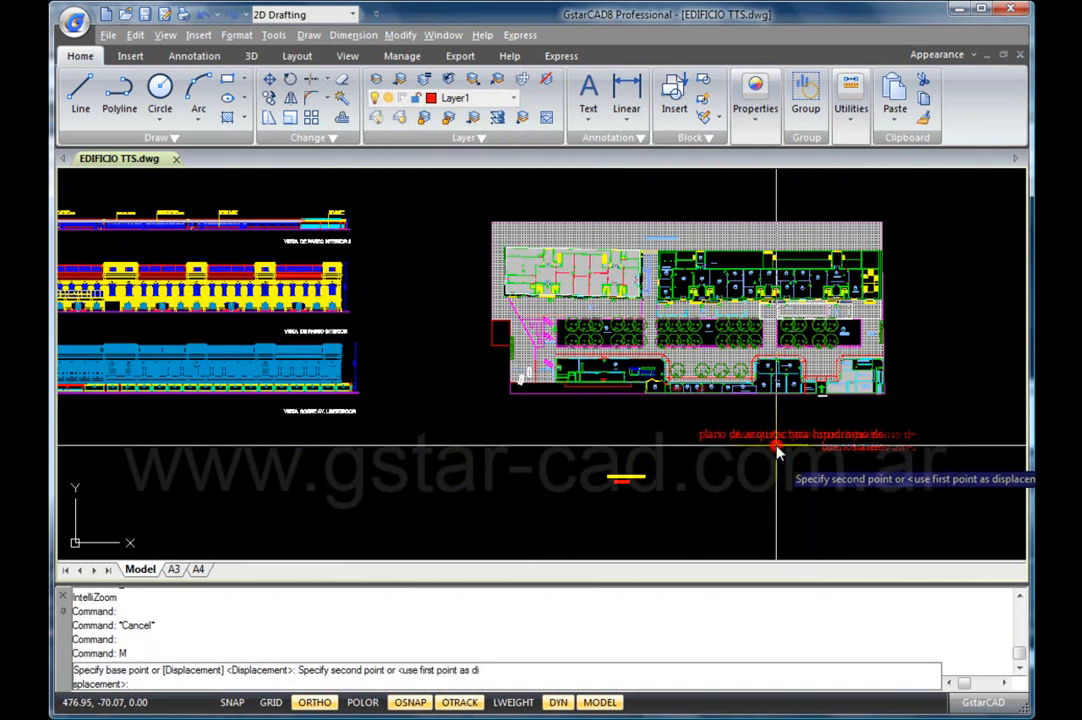
{"action": "left_click", "coordinate": [777, 451]}
{"action": "left_click", "coordinate": [802, 440]}
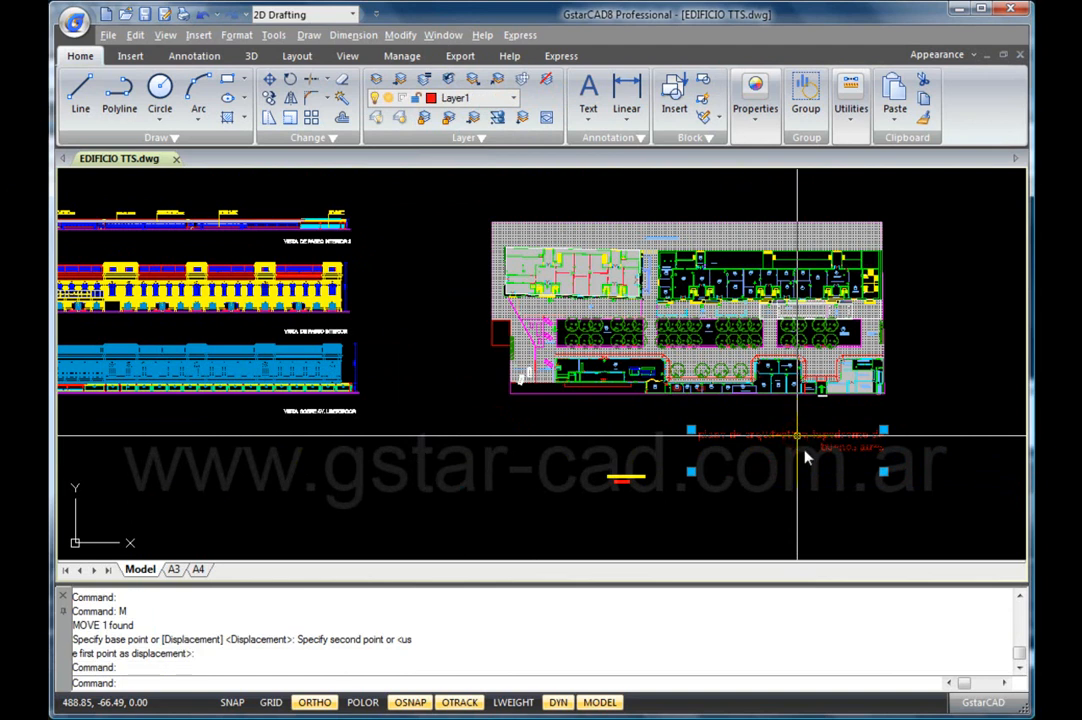
{"action": "type", "text": "m"}
{"action": "key", "text": "Return"}
{"action": "left_click", "coordinate": [800, 445]}
{"action": "left_click", "coordinate": [800, 417]}
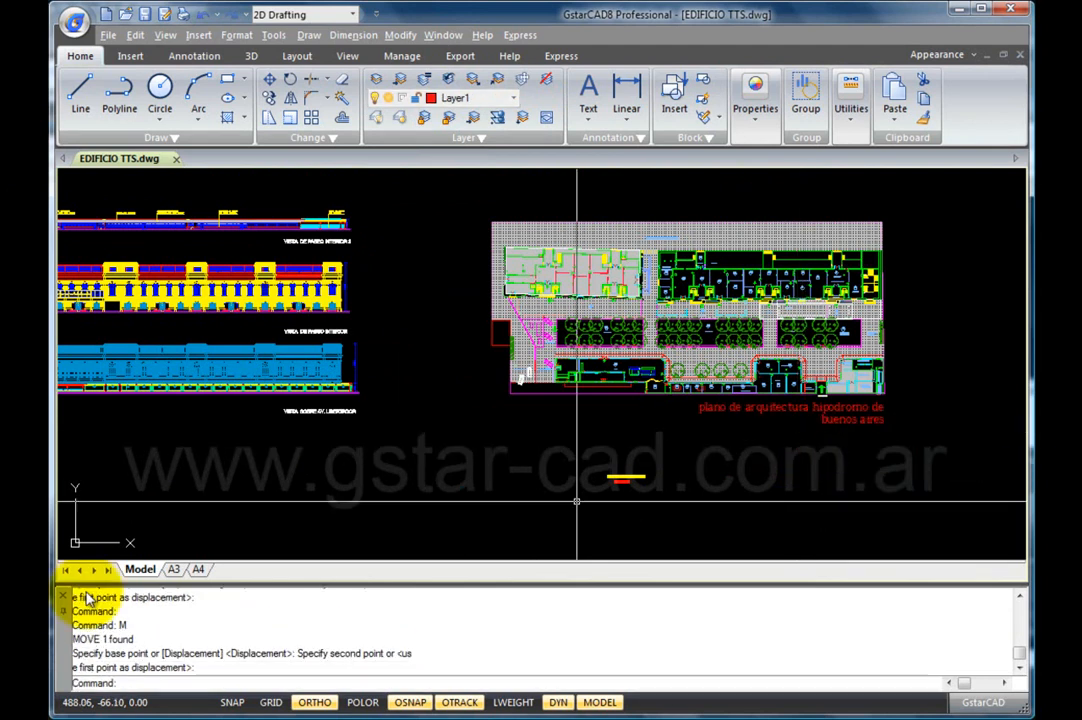
Step: Set up a plot of the model with a window around the floor plan and its red title, using the DWG To PDF.pc3 plotter
{"action": "right_click", "coordinate": [142, 569]}
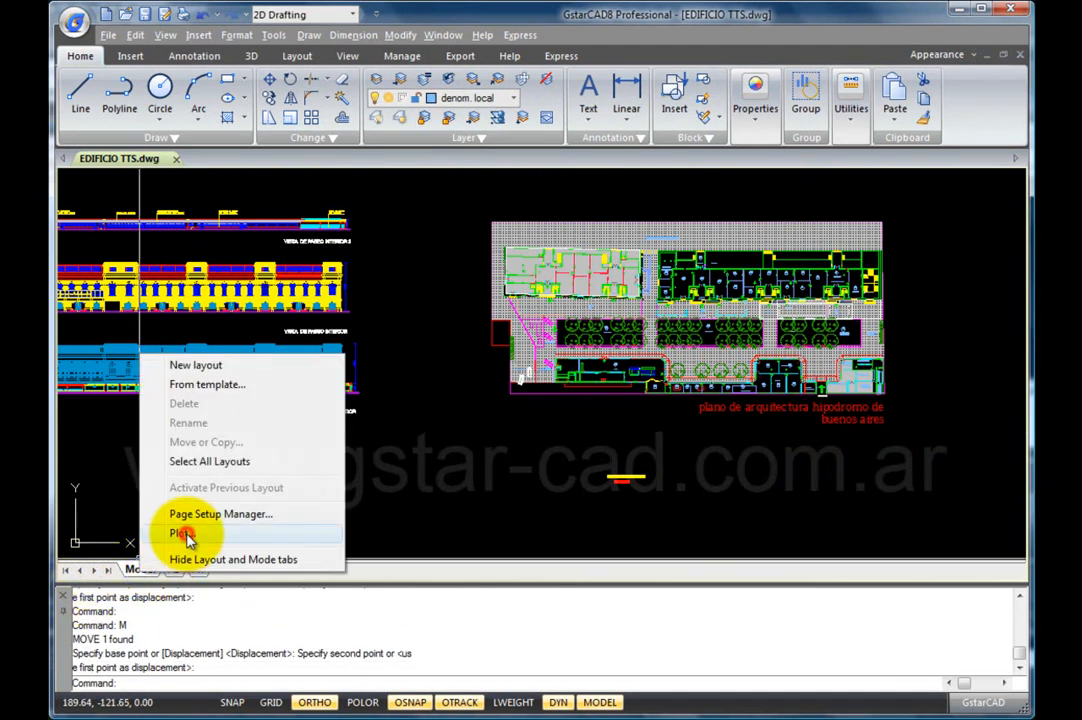
{"action": "left_click", "coordinate": [184, 535]}
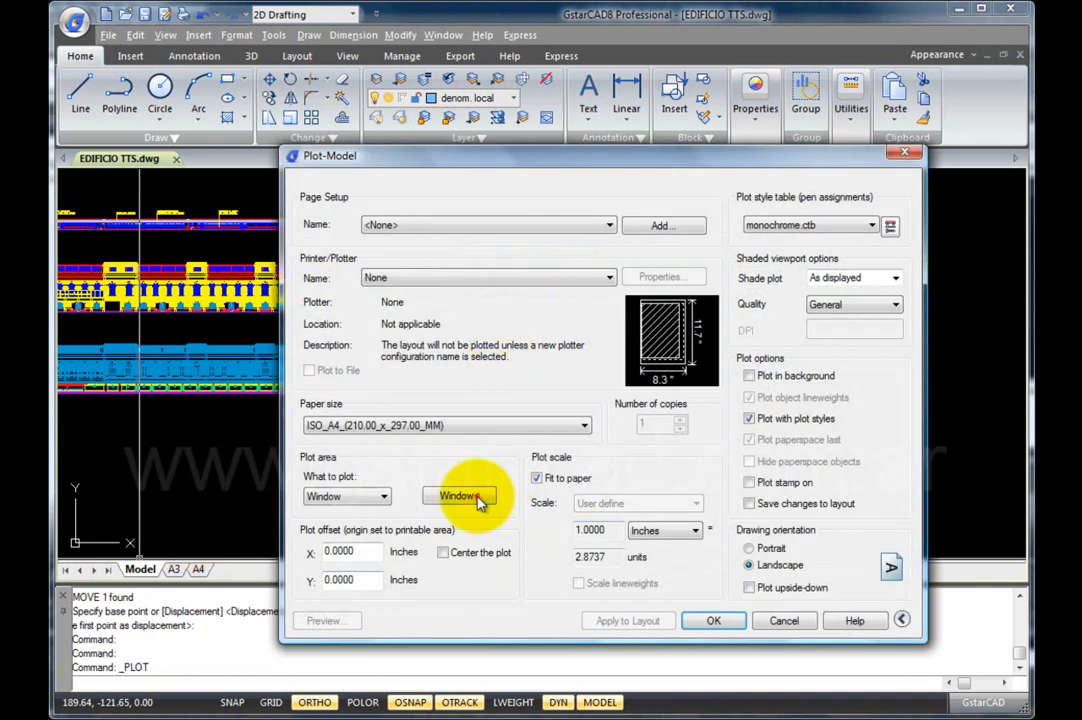
{"action": "left_click", "coordinate": [478, 500]}
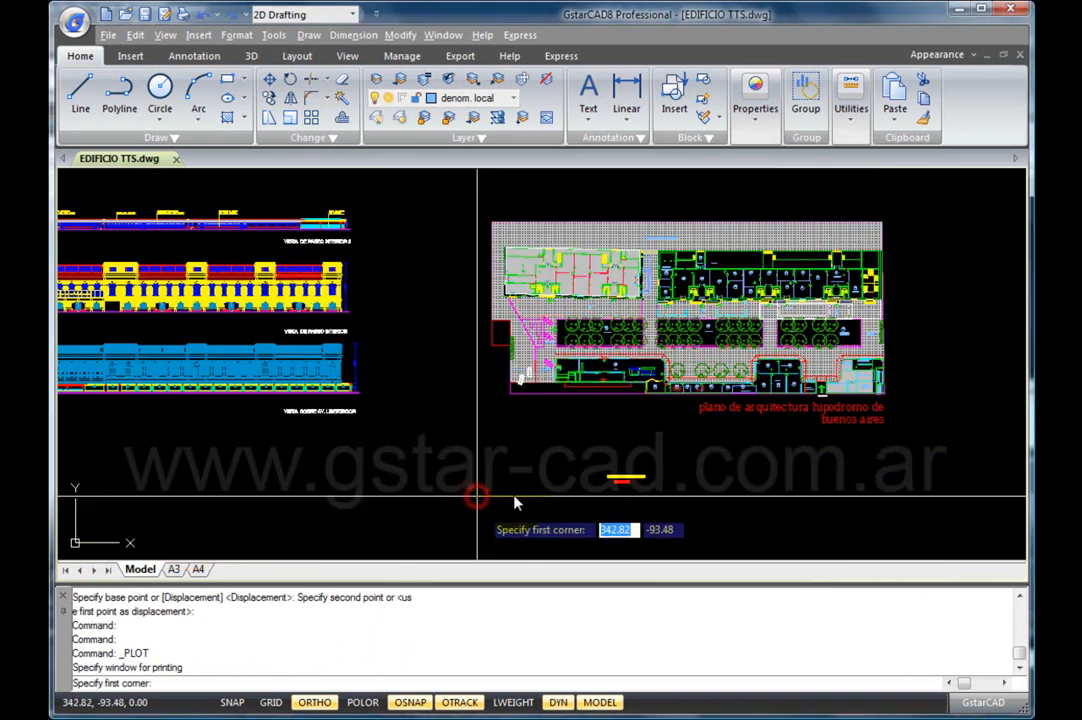
{"action": "left_click", "coordinate": [893, 442]}
{"action": "left_click", "coordinate": [450, 222]}
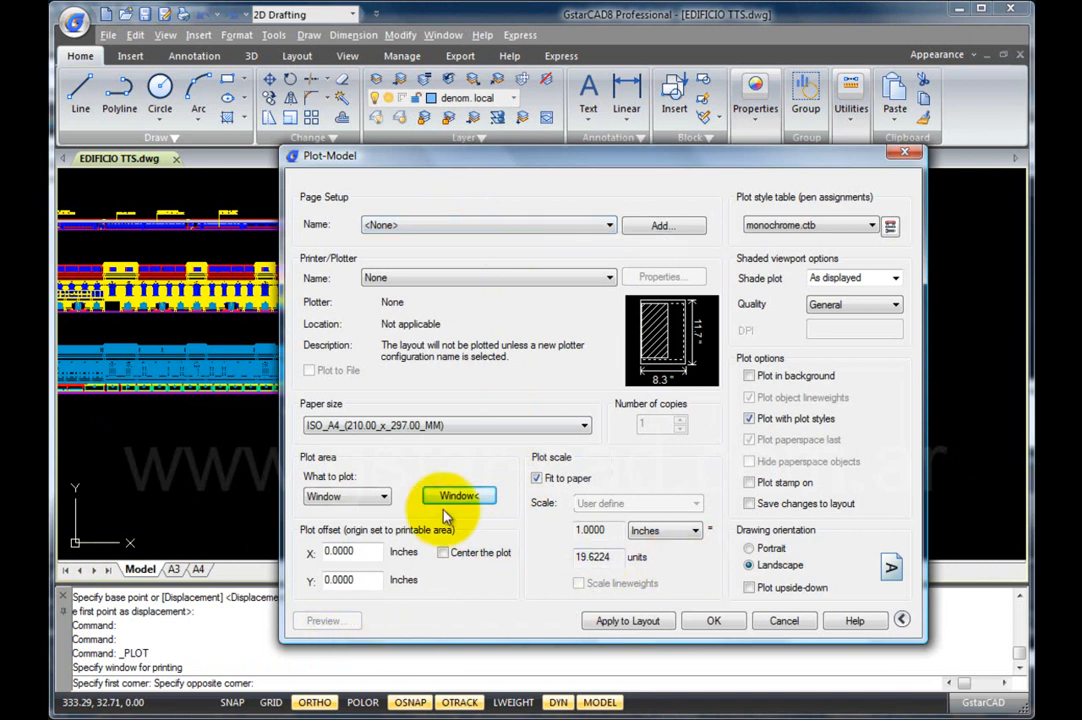
{"action": "left_click", "coordinate": [394, 278]}
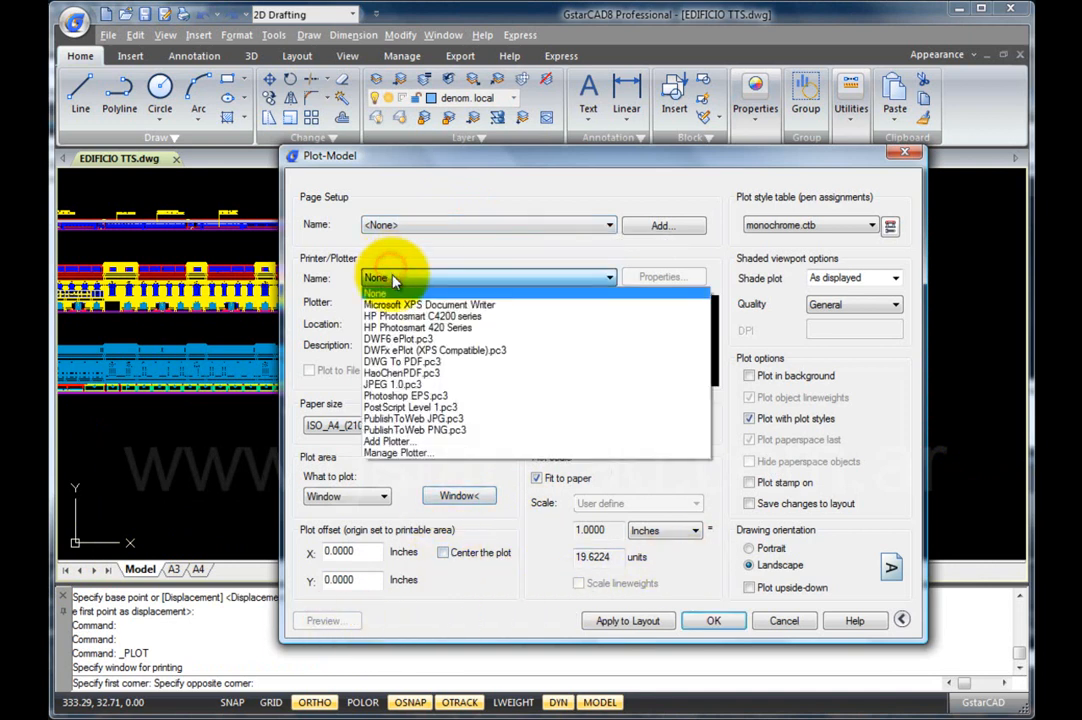
{"action": "left_click", "coordinate": [398, 361]}
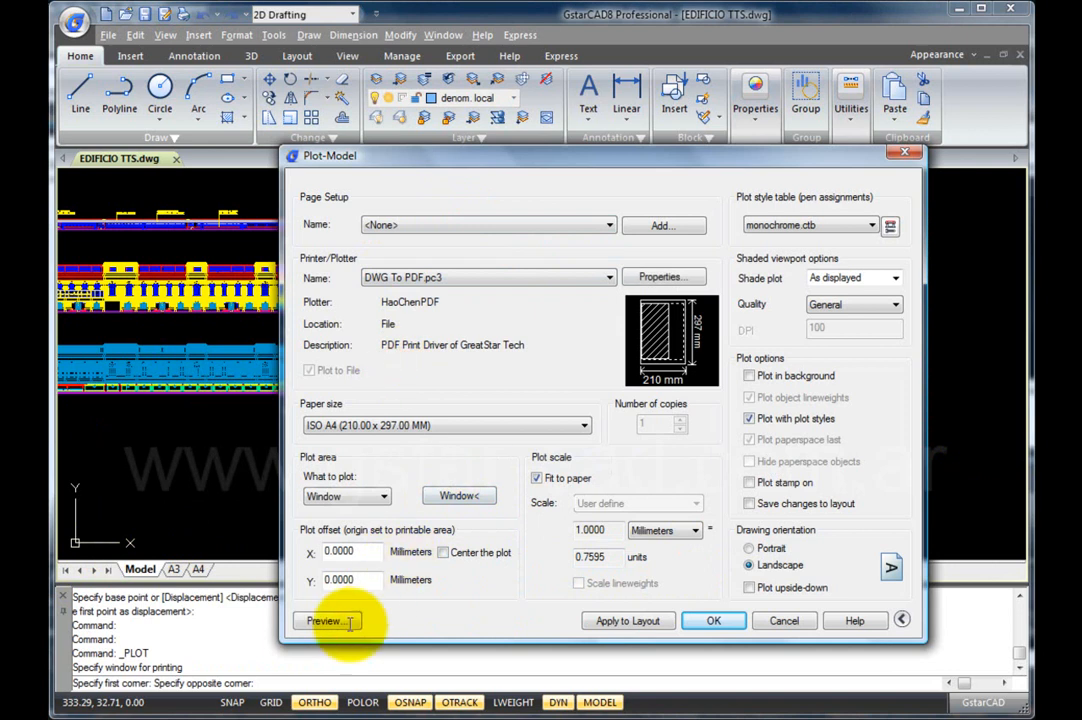
Step: Preview the plot, examine the floor plan and its title up close, and exit without plotting
{"action": "left_click", "coordinate": [338, 622]}
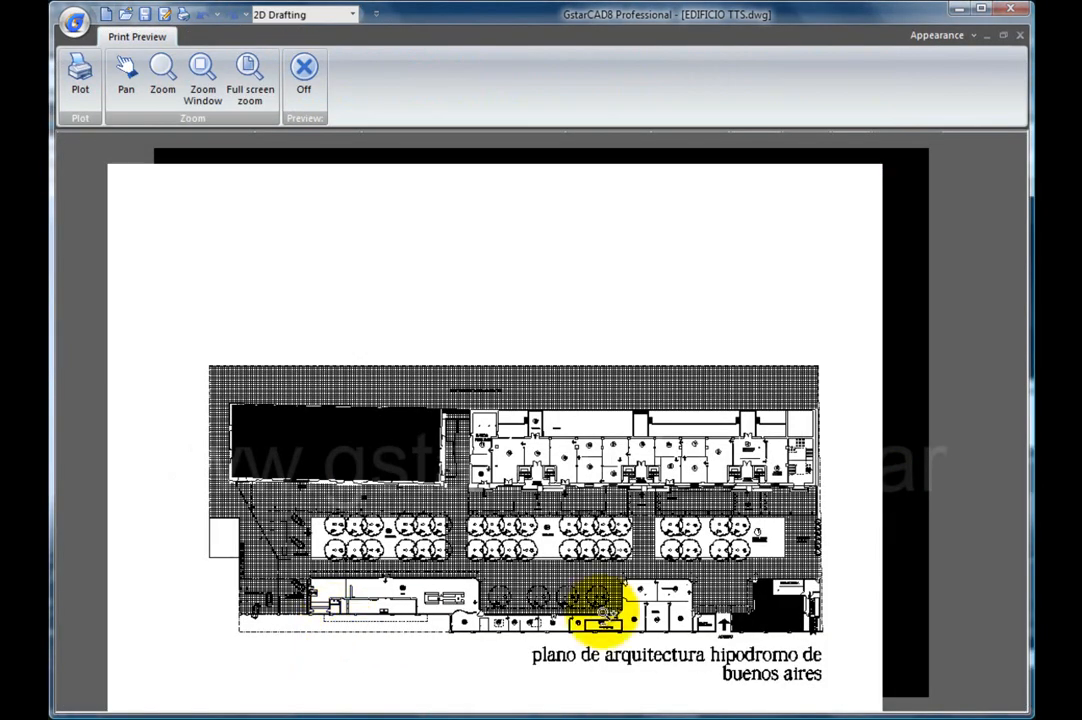
{"action": "scroll", "coordinate": [685, 618], "scroll_direction": "up", "scroll_amount": 3}
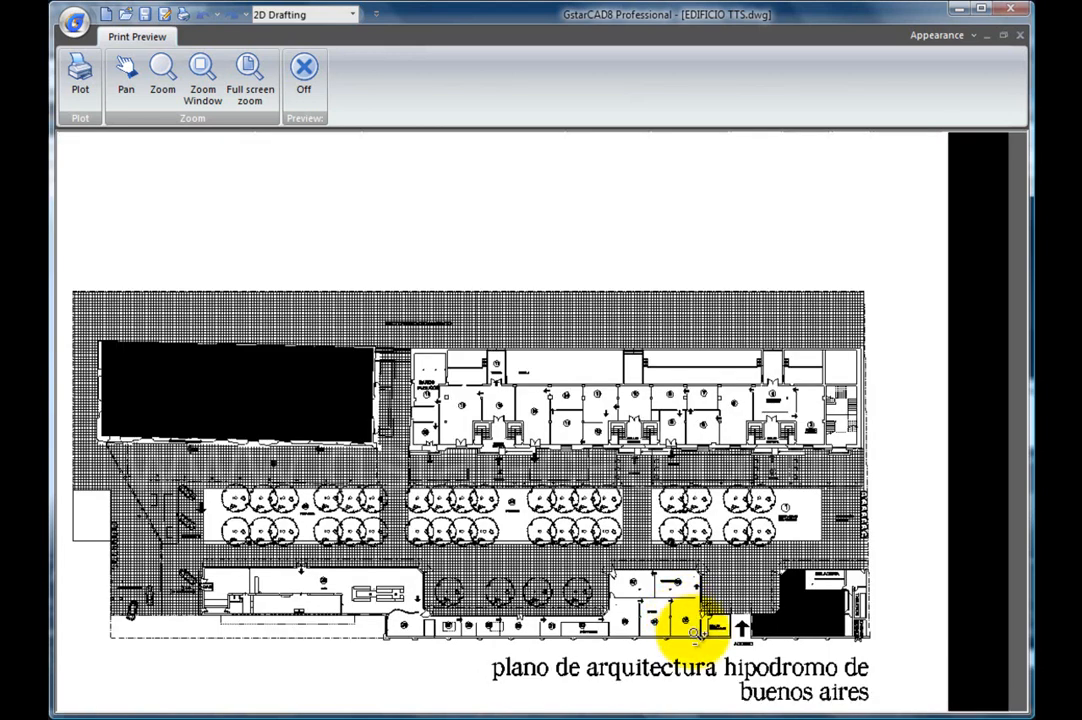
{"action": "scroll", "coordinate": [688, 622], "scroll_direction": "up", "scroll_amount": 3}
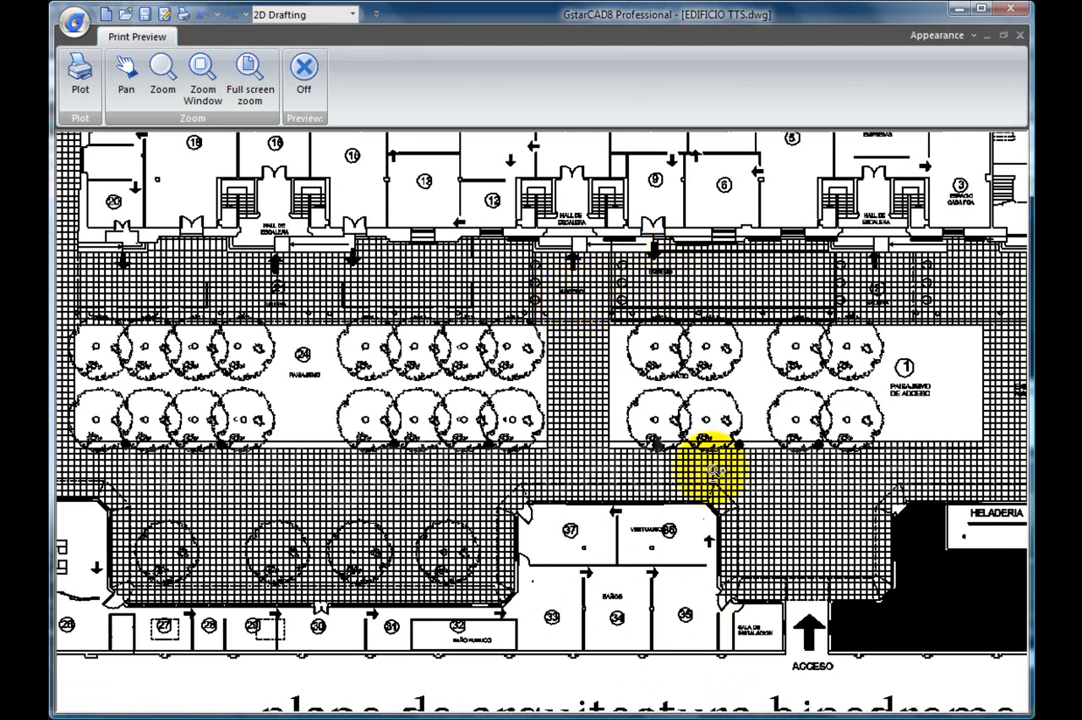
{"action": "scroll", "coordinate": [708, 468], "scroll_direction": "down", "scroll_amount": 5}
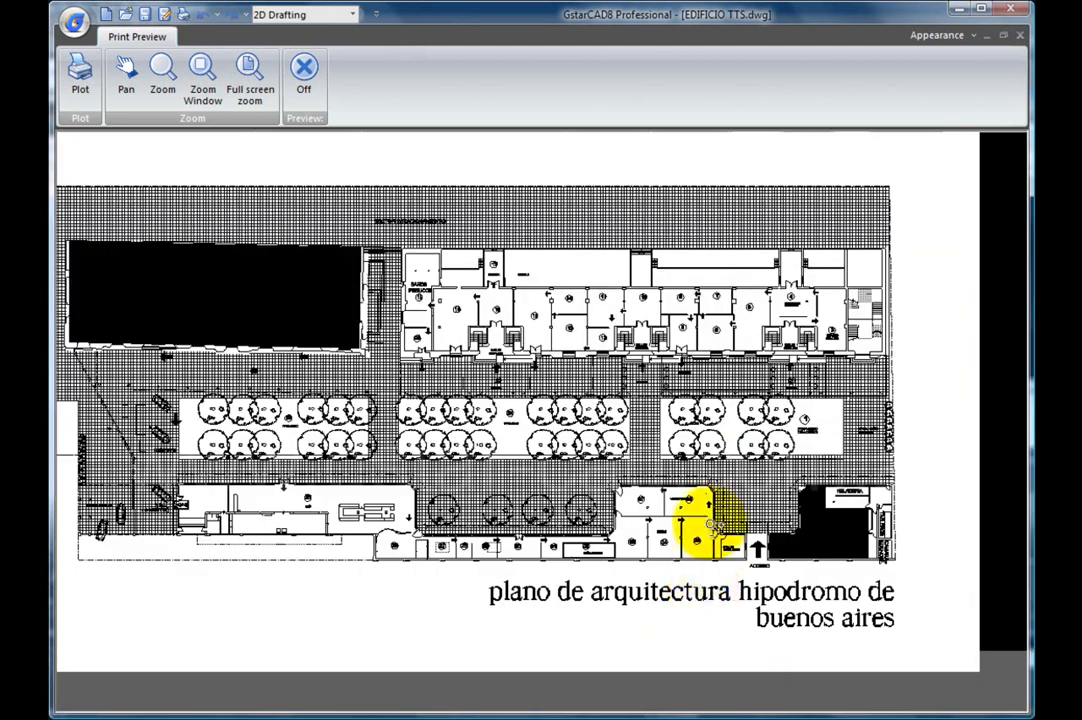
{"action": "key", "text": "Escape"}
Step: Turn off the current layer denom. local and check the floor plan with its room labels hidden
{"action": "left_click", "coordinate": [377, 100]}
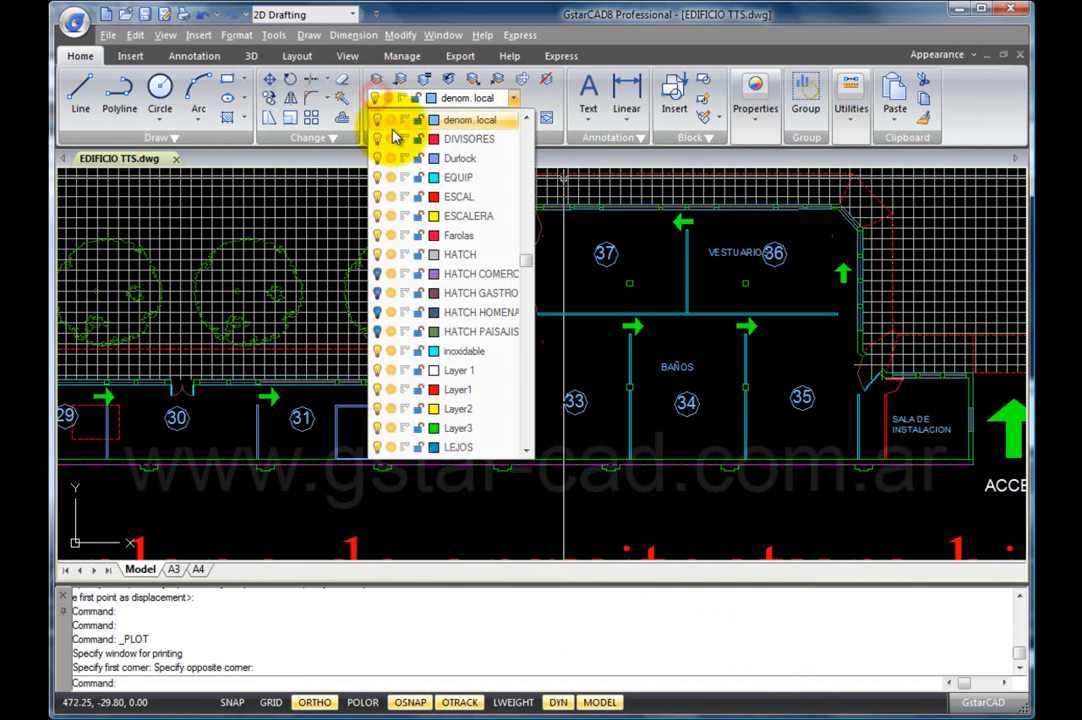
{"action": "left_click", "coordinate": [377, 119]}
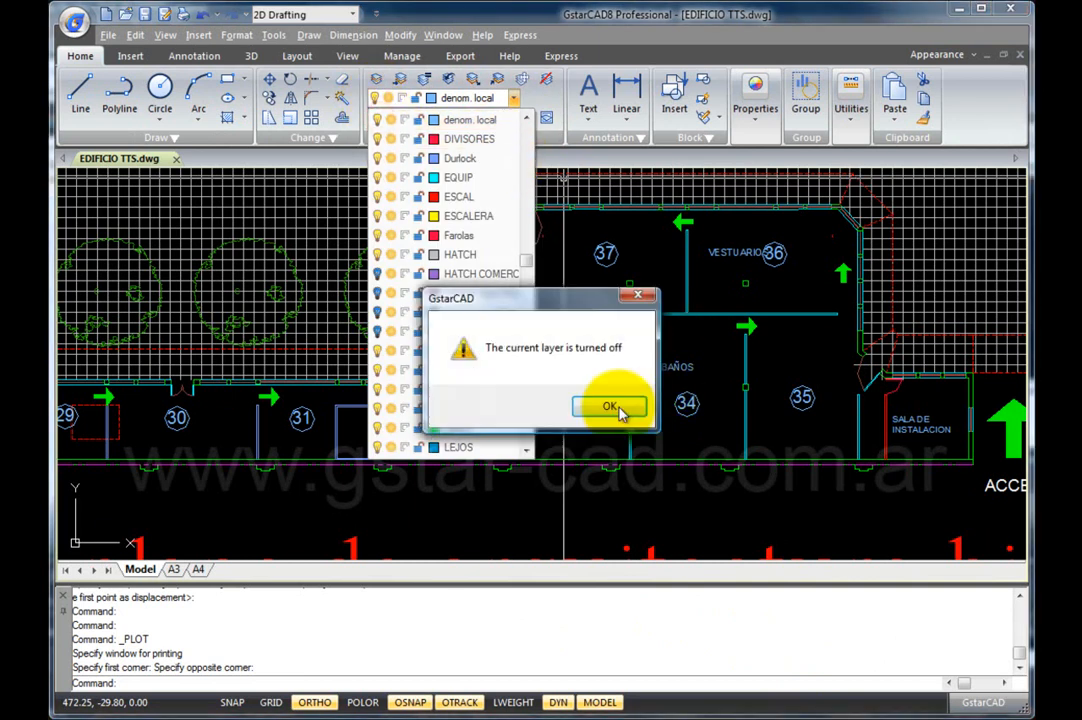
{"action": "left_click", "coordinate": [612, 408]}
{"action": "left_click", "coordinate": [661, 490]}
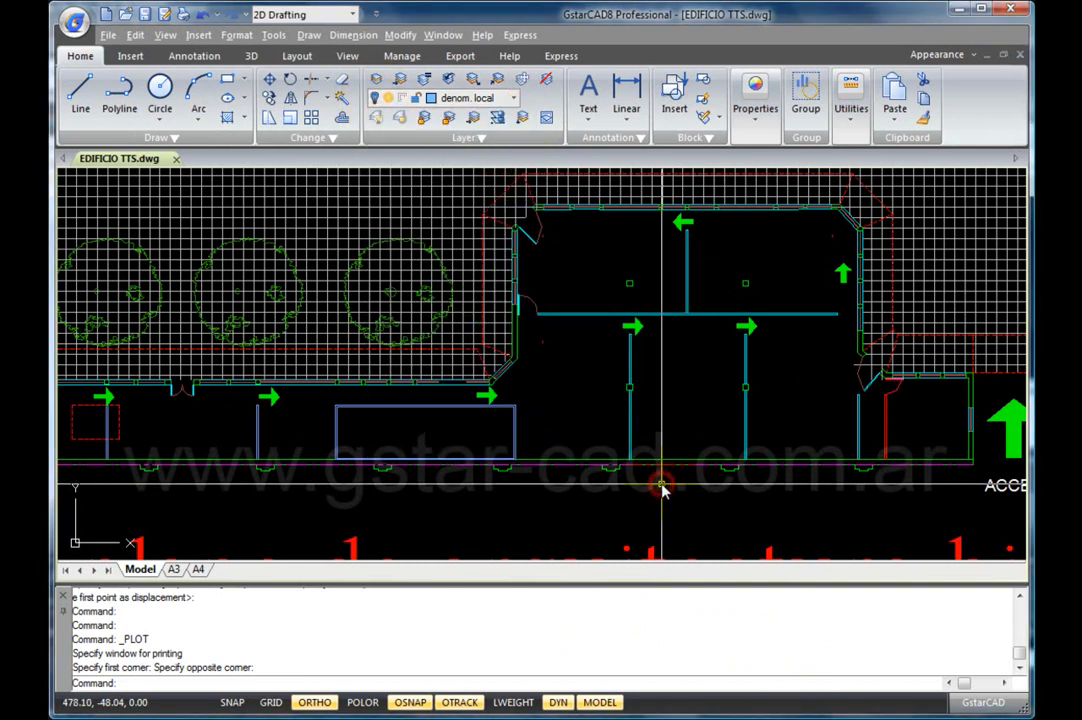
{"action": "scroll", "coordinate": [700, 323], "scroll_direction": "down", "scroll_amount": 5}
{"action": "scroll", "coordinate": [707, 330], "scroll_direction": "down", "scroll_amount": 3}
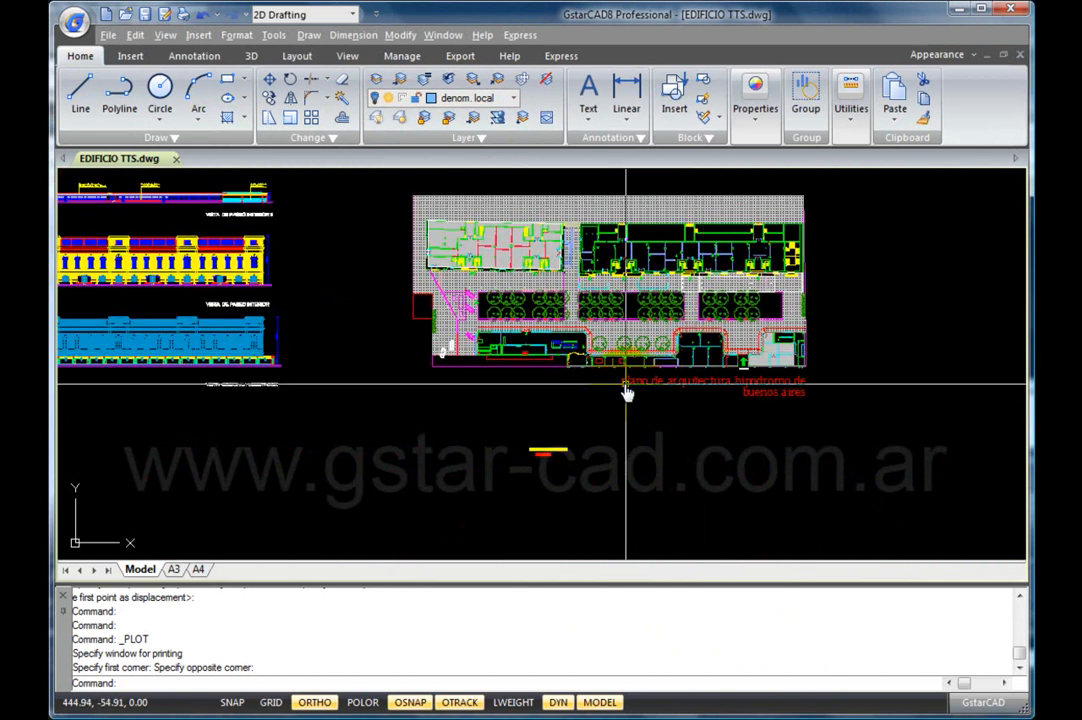
Step: Turn the denom. local layer back on and check the room numbers and labels across the floor plan
{"action": "left_click", "coordinate": [376, 99]}
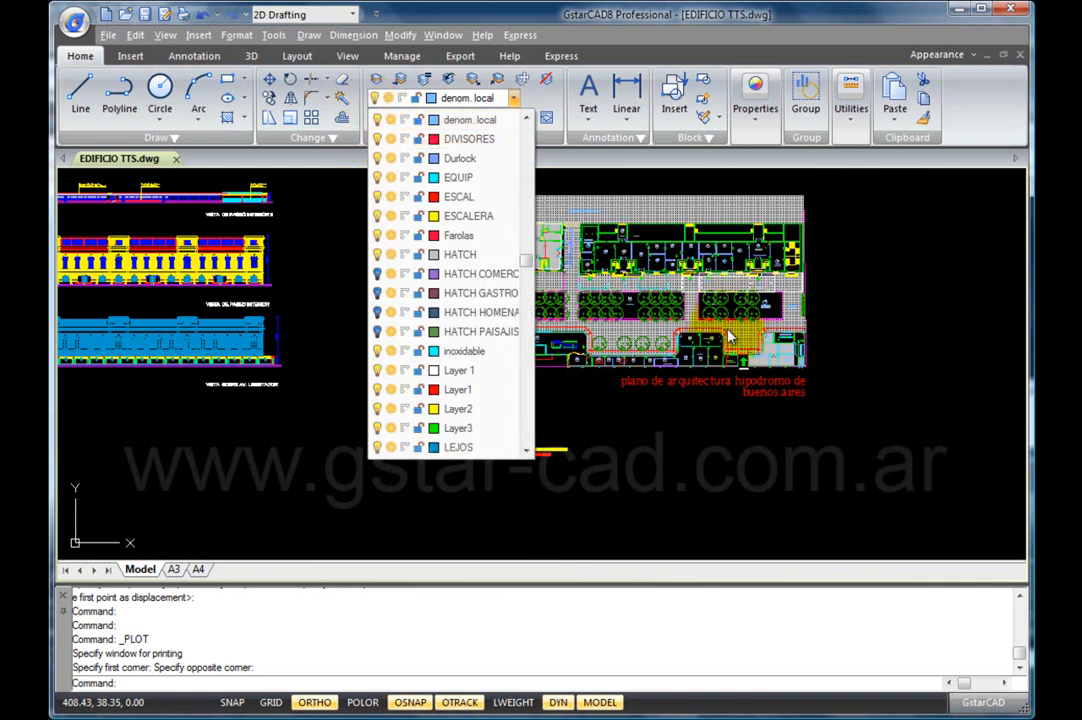
{"action": "left_click", "coordinate": [690, 285]}
{"action": "scroll", "coordinate": [690, 280], "scroll_direction": "up", "scroll_amount": 8}
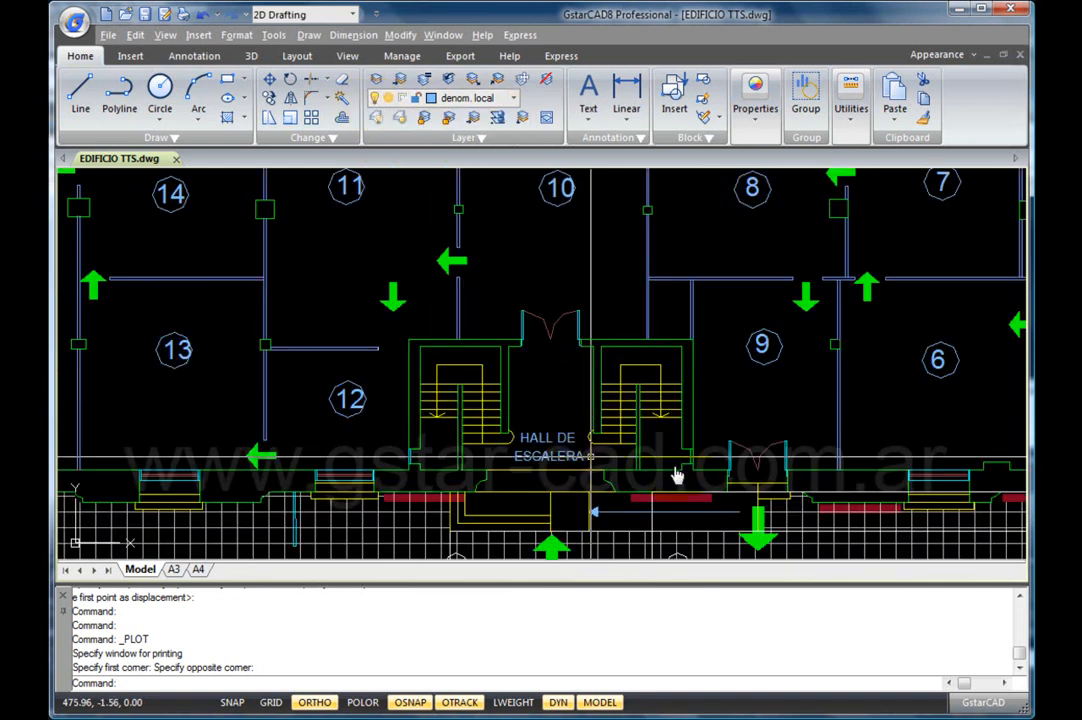
{"action": "scroll", "coordinate": [390, 305], "scroll_direction": "down", "scroll_amount": 4}
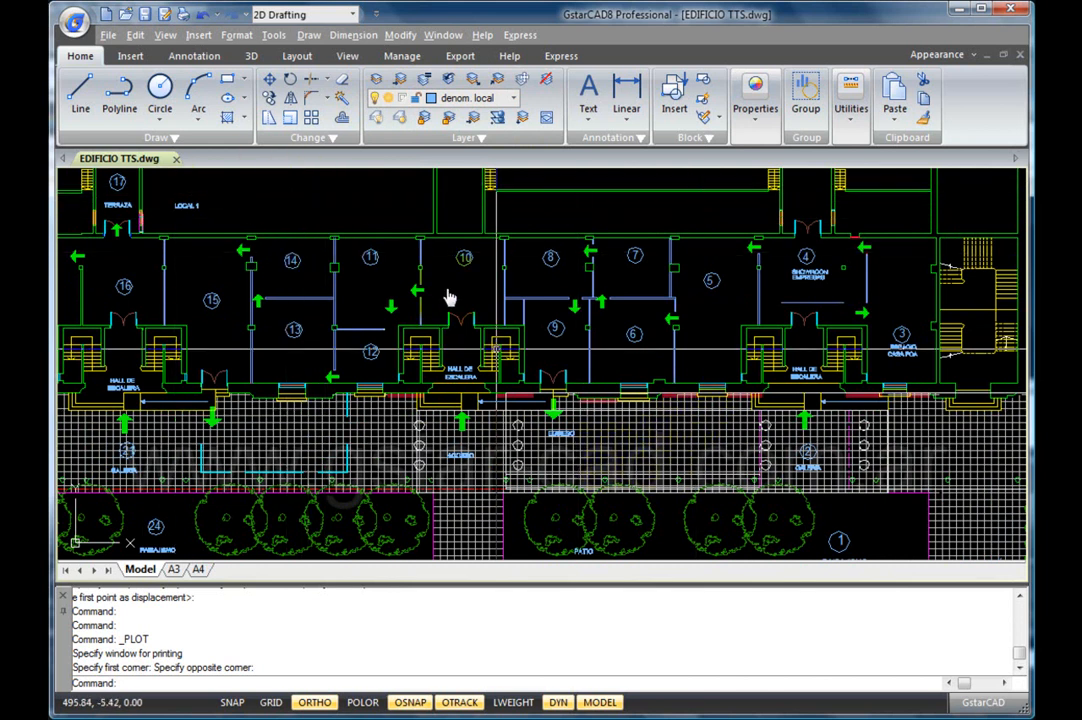
{"action": "scroll", "coordinate": [483, 394], "scroll_direction": "down", "scroll_amount": 3}
{"action": "scroll", "coordinate": [483, 396], "scroll_direction": "down", "scroll_amount": 2}
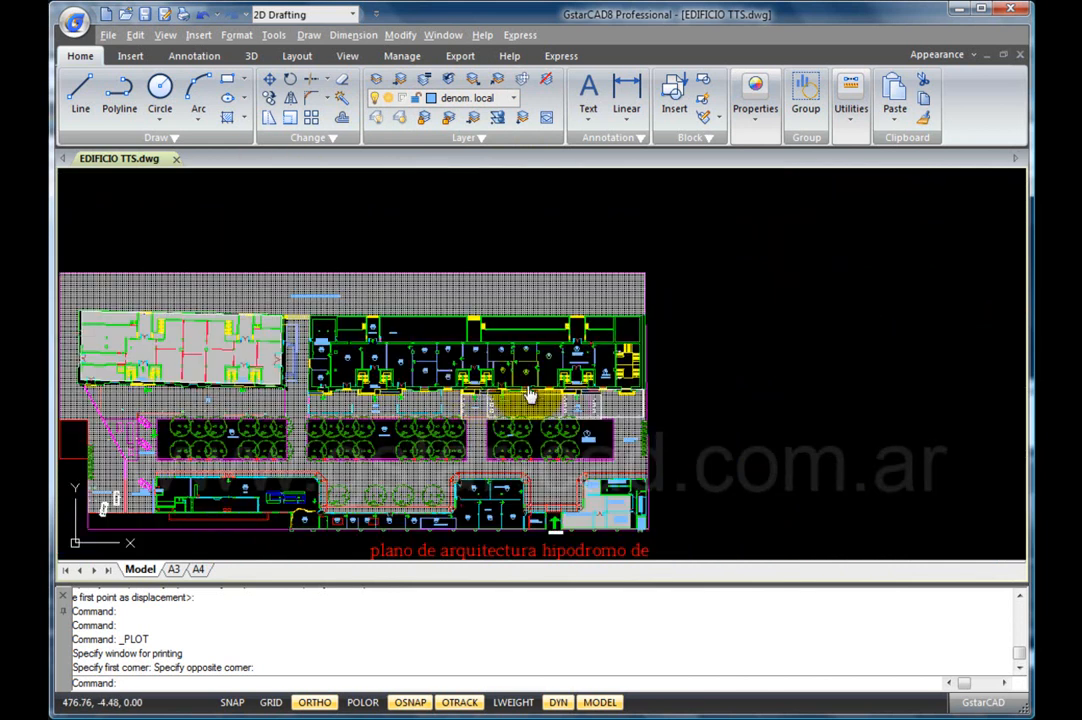
{"action": "middle_click_drag", "start_coordinate": [483, 398], "coordinate": [640, 362]}
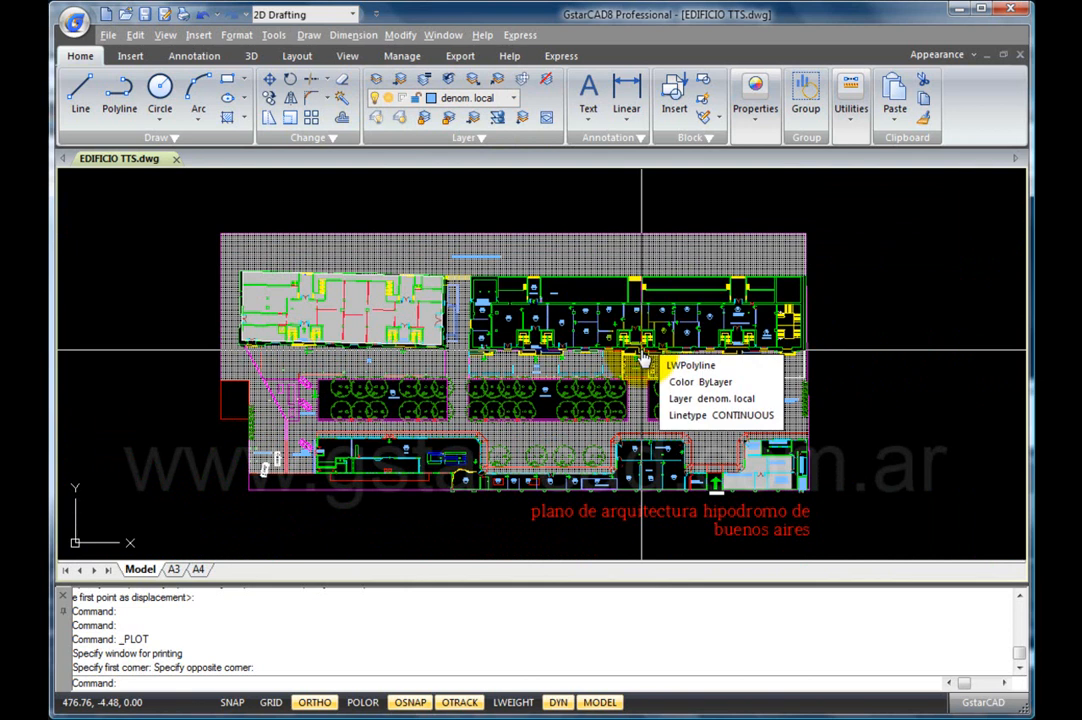
{"action": "scroll", "coordinate": [643, 360], "scroll_direction": "down", "scroll_amount": 4}
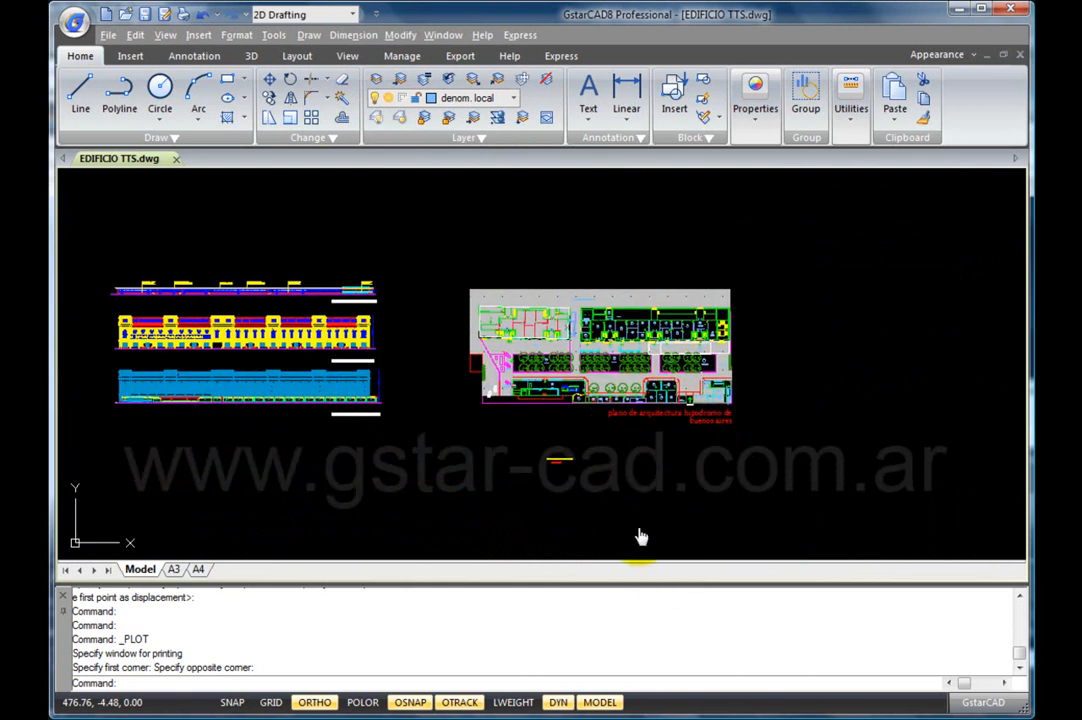